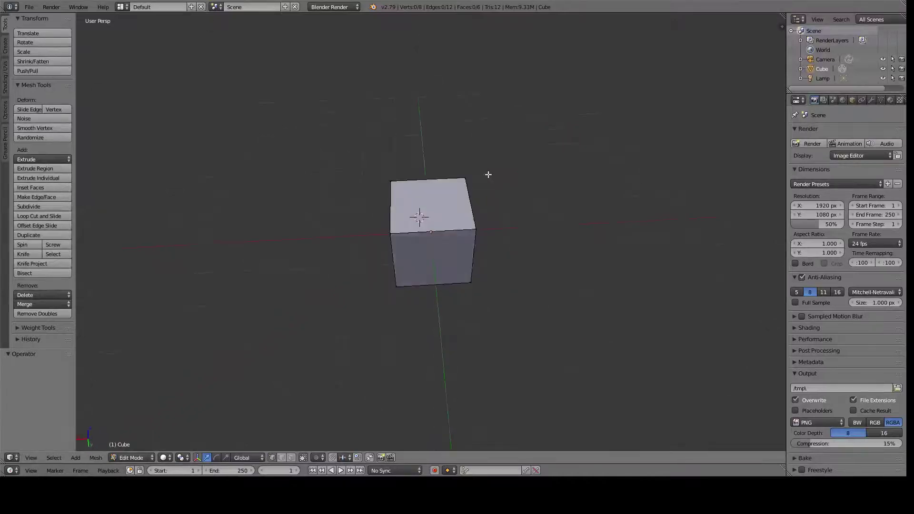
- Return to Object Mode and lift the cube along Z above the grid
{"action": "key", "text": "Tab"}
{"action": "key", "text": "g"}
{"action": "key", "text": "z"}
{"action": "left_click", "coordinate": [498, 189]}
- Set the viewport to the Right view and enter Edit Mode on the cube
{"action": "middle_click_drag", "start_coordinate": [504, 227], "coordinate": [491, 224]}
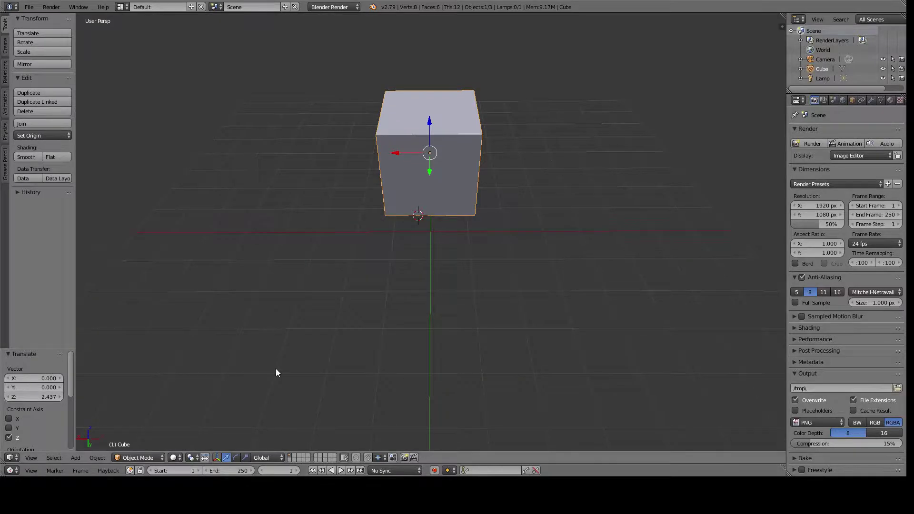
{"action": "mouse_move", "coordinate": [276, 372]}
{"action": "middle_mouse_down"}
{"action": "mouse_move", "coordinate": [408, 279]}
{"action": "mouse_move", "coordinate": [472, 312]}
{"action": "mouse_move", "coordinate": [533, 251]}
{"action": "mouse_move", "coordinate": [549, 322]}
{"action": "mouse_move", "coordinate": [545, 293]}
{"action": "middle_mouse_up"}
{"action": "key", "text": "KP_7"}
{"action": "key", "text": "KP_3"}
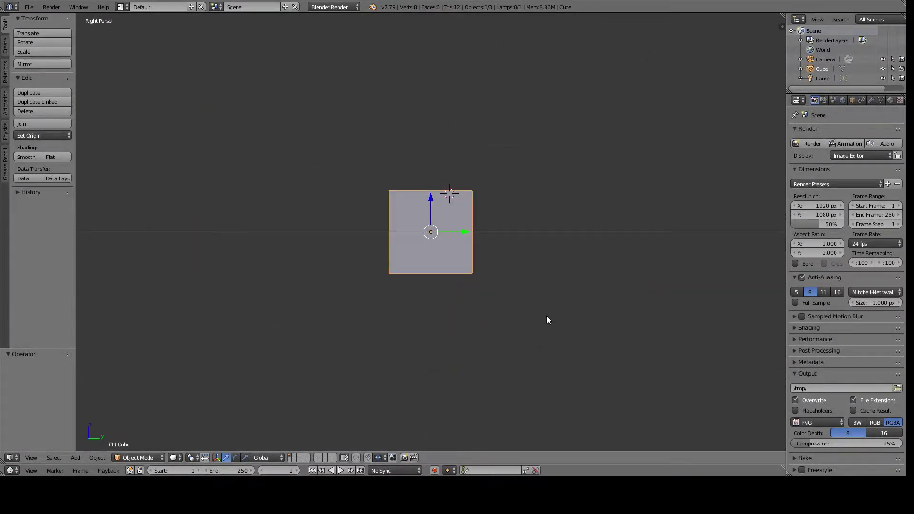
{"action": "left_click", "coordinate": [138, 458]}
{"action": "left_click", "coordinate": [131, 440]}
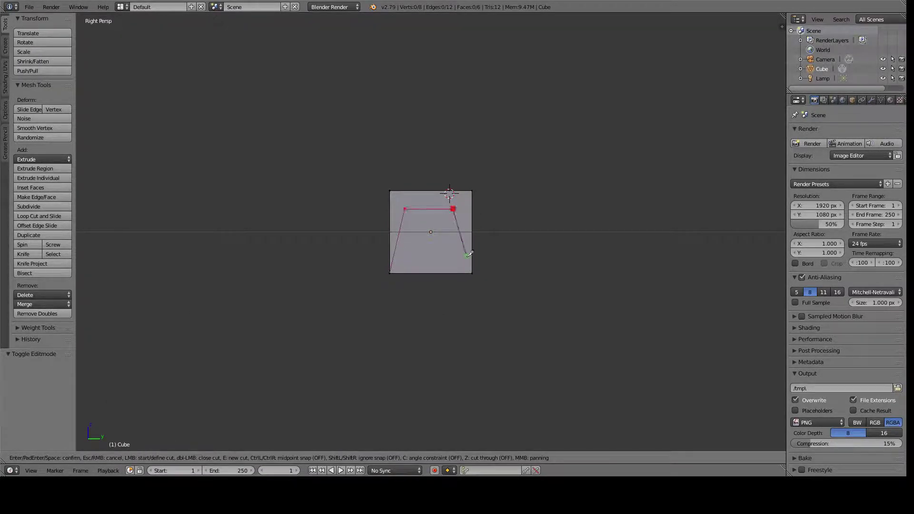
- Knife-cut a trapezoid outline into the cube's side face
{"action": "key", "text": "Return"}
{"action": "key", "text": "a"}
{"action": "scroll", "coordinate": [579, 197], "scroll_direction": "up", "scroll_amount": 3}
{"action": "scroll", "coordinate": [579, 197], "scroll_direction": "up", "scroll_amount": 2}
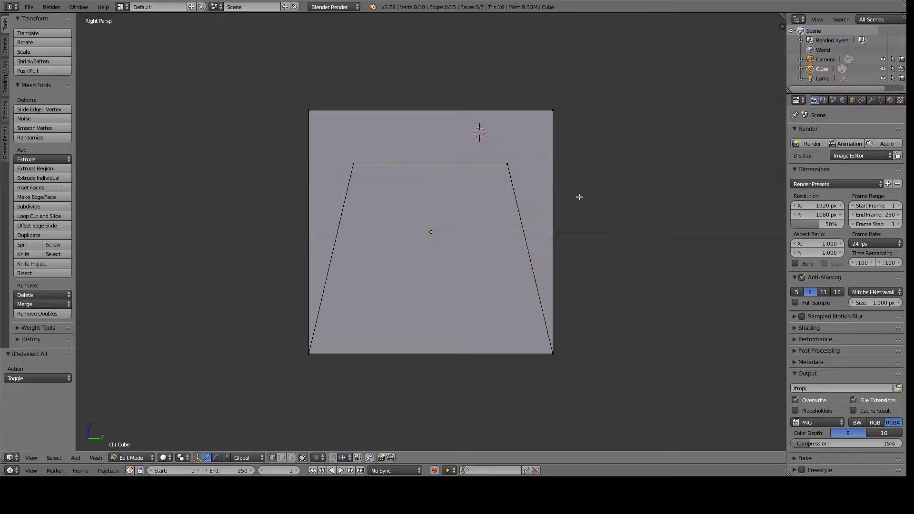
{"action": "scroll", "coordinate": [457, 332], "scroll_direction": "down", "scroll_amount": 1}
{"action": "scroll", "coordinate": [431, 389], "scroll_direction": "up", "scroll_amount": 2}
{"action": "key", "text": "k"}
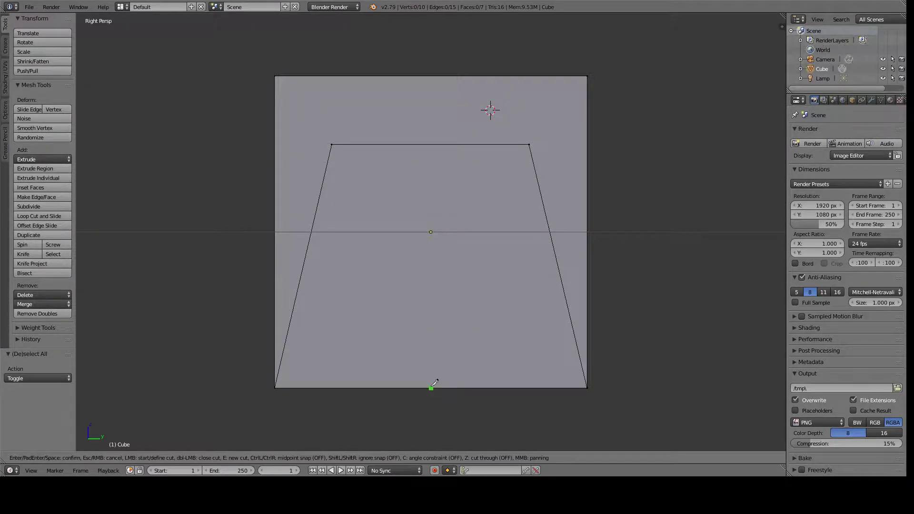
{"action": "key", "text": "Return"}
{"action": "scroll", "coordinate": [534, 421], "scroll_direction": "up", "scroll_amount": 2}
- Move the cut's bottom edge and face to taper the block into a trapezoid
{"action": "right_click", "coordinate": [233, 440]}
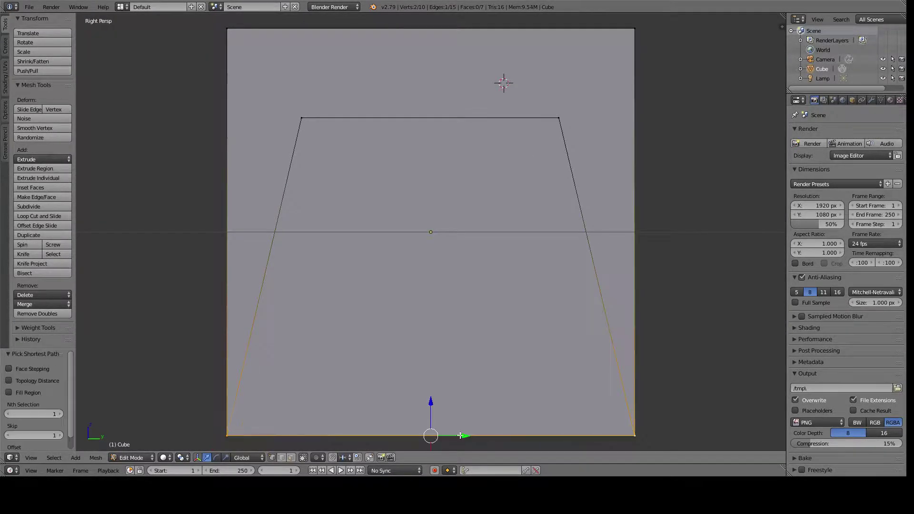
{"action": "middle_click_drag", "start_coordinate": [429, 419], "coordinate": [477, 333]}
{"action": "scroll", "coordinate": [476, 333], "scroll_direction": "down", "scroll_amount": 4}
{"action": "scroll", "coordinate": [490, 376], "scroll_direction": "up", "scroll_amount": 4}
{"action": "mouse_move", "coordinate": [571, 317]}
{"action": "middle_mouse_down"}
{"action": "mouse_move", "coordinate": [500, 362]}
{"action": "mouse_move", "coordinate": [455, 351]}
{"action": "mouse_move", "coordinate": [520, 347]}
{"action": "mouse_move", "coordinate": [526, 316]}
{"action": "middle_mouse_up"}
{"action": "key", "text": "g"}
{"action": "left_click", "coordinate": [266, 374]}
{"action": "scroll", "coordinate": [527, 362], "scroll_direction": "down", "scroll_amount": 3}
{"action": "right_click", "coordinate": [428, 372]}
{"action": "key", "text": "s"}
- Deselect all and check the tapered block from the front and right views
{"action": "key", "text": "a"}
{"action": "key", "text": "KP_1"}
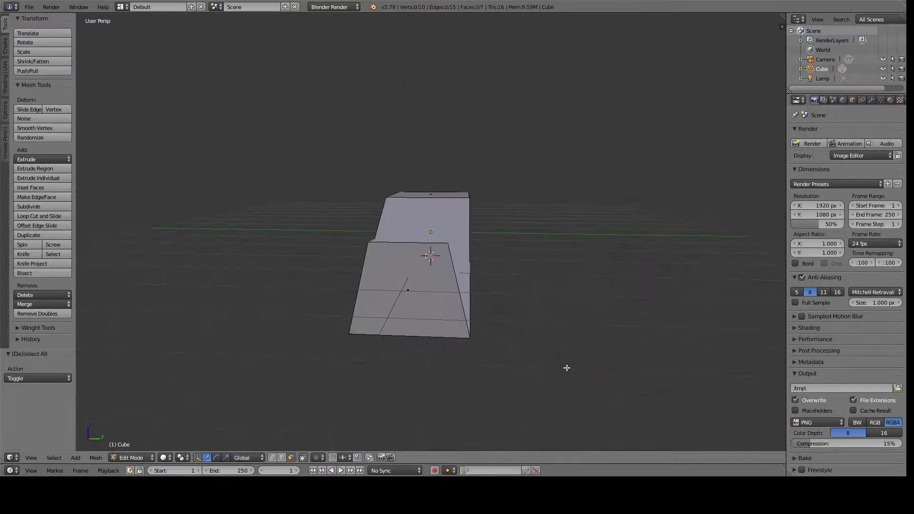
{"action": "key", "text": "KP_3"}
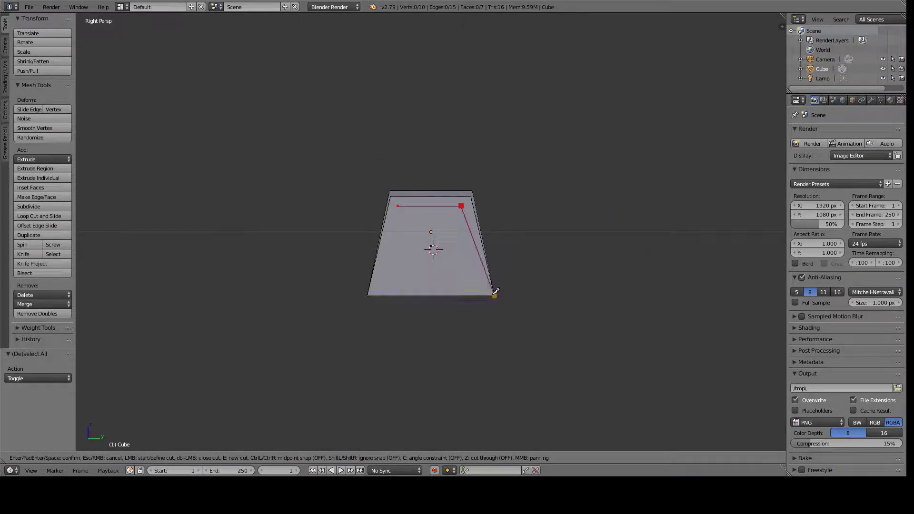
- Push the trapezoid face out along the X axis
{"action": "key", "text": "Return"}
{"action": "middle_click_drag", "start_coordinate": [403, 202], "coordinate": [524, 285]}
{"action": "key", "text": "g"}
{"action": "key", "text": "x"}
{"action": "left_click", "coordinate": [634, 368]}
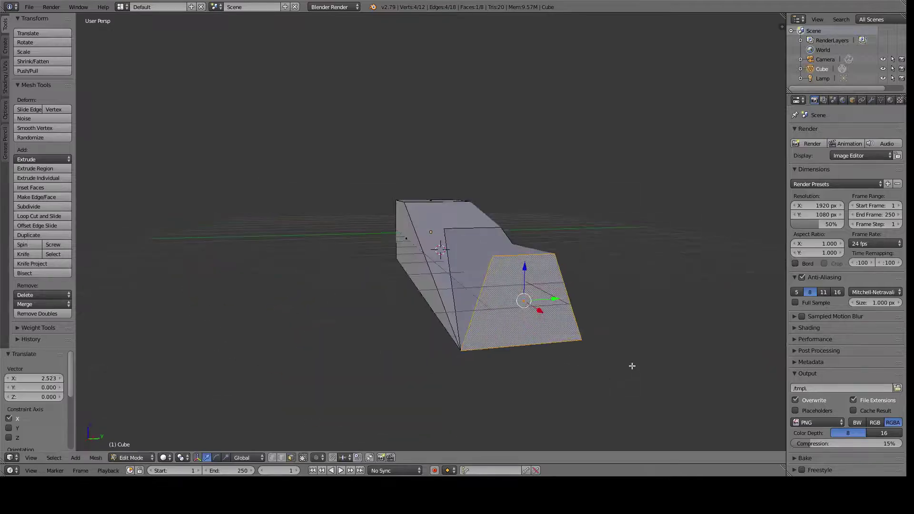
{"action": "key", "text": "s"}
{"action": "right_click", "coordinate": [616, 335]}
{"action": "mouse_move", "coordinate": [616, 336]}
{"action": "middle_mouse_down"}
{"action": "mouse_move", "coordinate": [572, 324]}
{"action": "mouse_move", "coordinate": [531, 288]}
{"action": "mouse_move", "coordinate": [562, 302]}
{"action": "mouse_move", "coordinate": [539, 318]}
{"action": "mouse_move", "coordinate": [548, 295]}
{"action": "mouse_move", "coordinate": [486, 287]}
{"action": "mouse_move", "coordinate": [524, 304]}
{"action": "mouse_move", "coordinate": [363, 324]}
{"action": "mouse_move", "coordinate": [396, 237]}
{"action": "mouse_move", "coordinate": [547, 302]}
{"action": "middle_mouse_up"}
{"action": "scroll", "coordinate": [539, 317], "scroll_direction": "down", "scroll_amount": 3}
- Extrude the end face again, scale it down, and knife-cut across the nose
{"action": "key", "text": "e"}
{"action": "left_click", "coordinate": [548, 295]}
{"action": "key", "text": "s"}
{"action": "left_click", "coordinate": [519, 286]}
{"action": "key", "text": "a"}
{"action": "key", "text": "a"}
{"action": "left_click", "coordinate": [384, 215]}
{"action": "key", "text": "Return"}
{"action": "key", "text": "KP_3"}
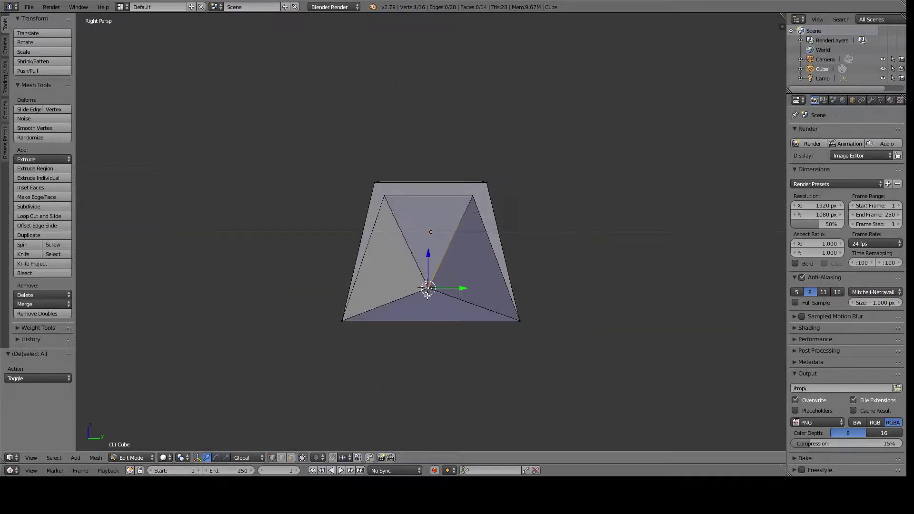
- Lower the nose vertex on Z into a pointed tip
{"action": "right_click", "coordinate": [427, 293]}
{"action": "right_click", "coordinate": [531, 290]}
{"action": "left_click", "coordinate": [241, 300]}
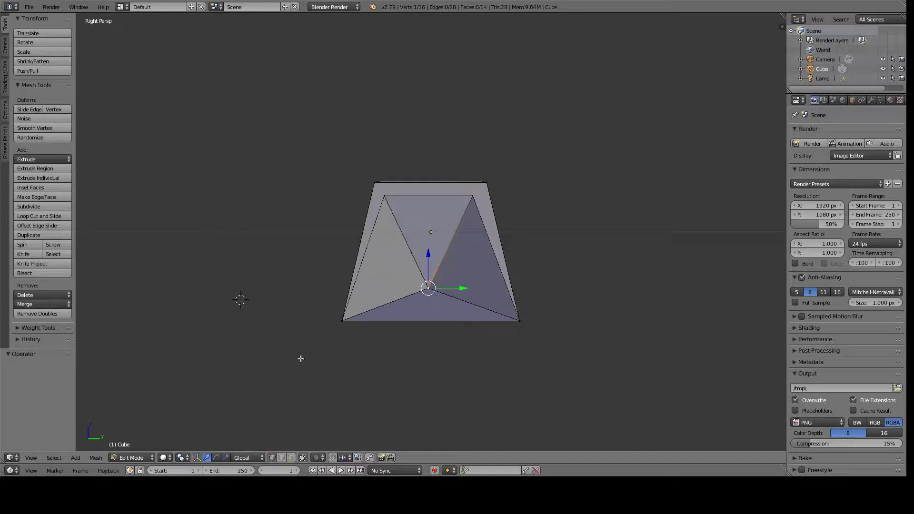
{"action": "key", "text": "a"}
{"action": "middle_click_drag", "start_coordinate": [499, 370], "coordinate": [503, 251]}
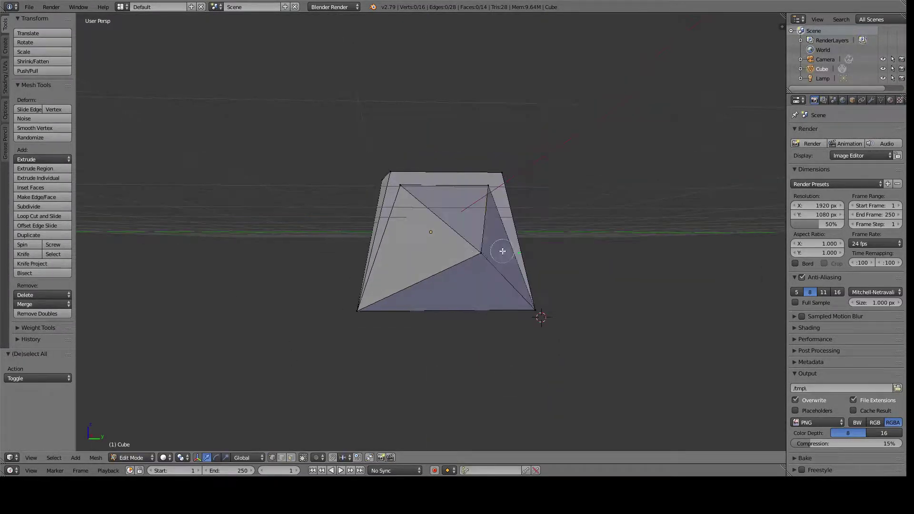
{"action": "left_click_drag", "start_coordinate": [482, 225], "coordinate": [483, 257]}
{"action": "middle_click_drag", "start_coordinate": [522, 339], "coordinate": [576, 334]}
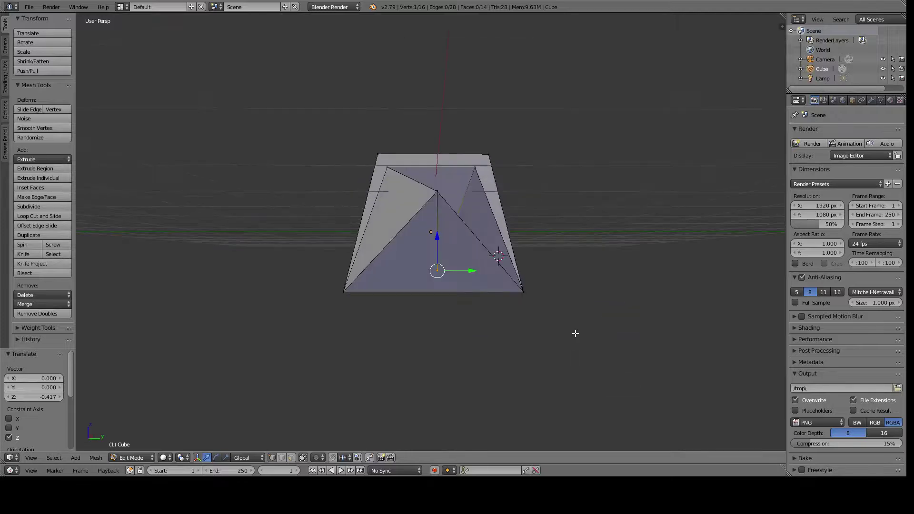
{"action": "left_click_drag", "start_coordinate": [431, 192], "coordinate": [432, 223]}
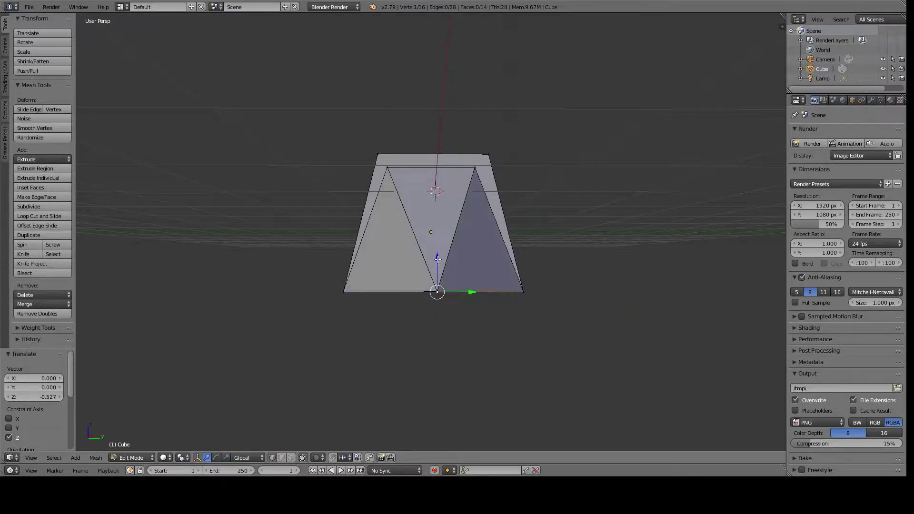
{"action": "mouse_move", "coordinate": [432, 224]}
{"action": "middle_mouse_down"}
{"action": "mouse_move", "coordinate": [565, 325]}
{"action": "mouse_move", "coordinate": [443, 302]}
{"action": "middle_mouse_up"}
{"action": "scroll", "coordinate": [443, 302], "scroll_direction": "down", "scroll_amount": 3}
- Knife-cut across the hull from the front view
{"action": "key", "text": "KP_1"}
{"action": "scroll", "coordinate": [327, 245], "scroll_direction": "up", "scroll_amount": 3}
{"action": "key", "text": "a"}
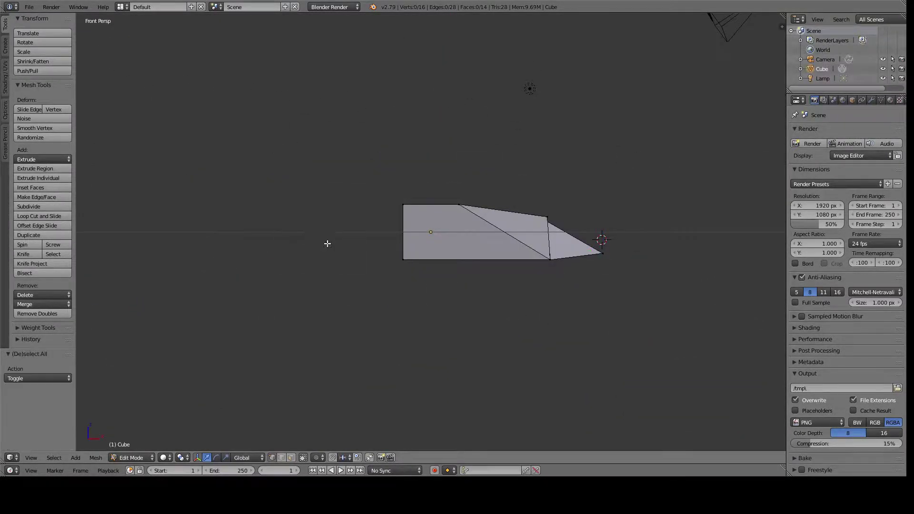
{"action": "key", "text": "k"}
{"action": "left_click", "coordinate": [462, 255]}
{"action": "key", "text": "Return"}
{"action": "middle_click_drag", "start_coordinate": [462, 254], "coordinate": [470, 263]}
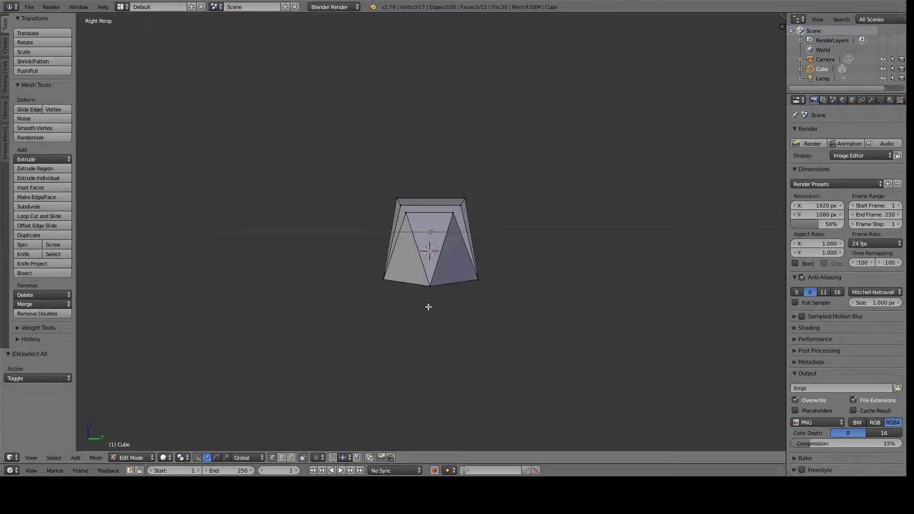
- Knife-cut the hull again from the orthographic back view
{"action": "key", "text": "KP_5"}
{"action": "key", "text": "KP_7"}
{"action": "key", "text": "KP_1"}
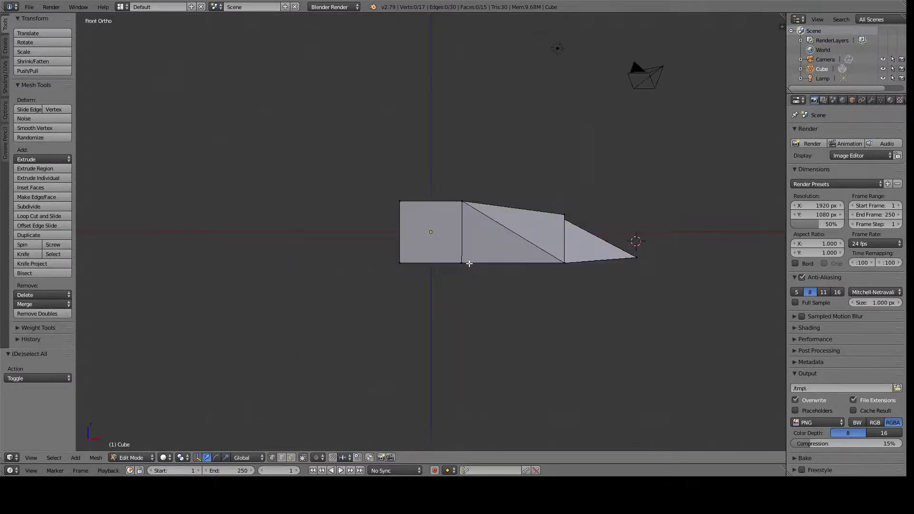
{"action": "key", "text": "ctrl+KP_1"}
{"action": "key", "text": "k"}
{"action": "left_click", "coordinate": [399, 263]}
{"action": "key", "text": "Return"}
{"action": "middle_click_drag", "start_coordinate": [403, 259], "coordinate": [510, 323]}
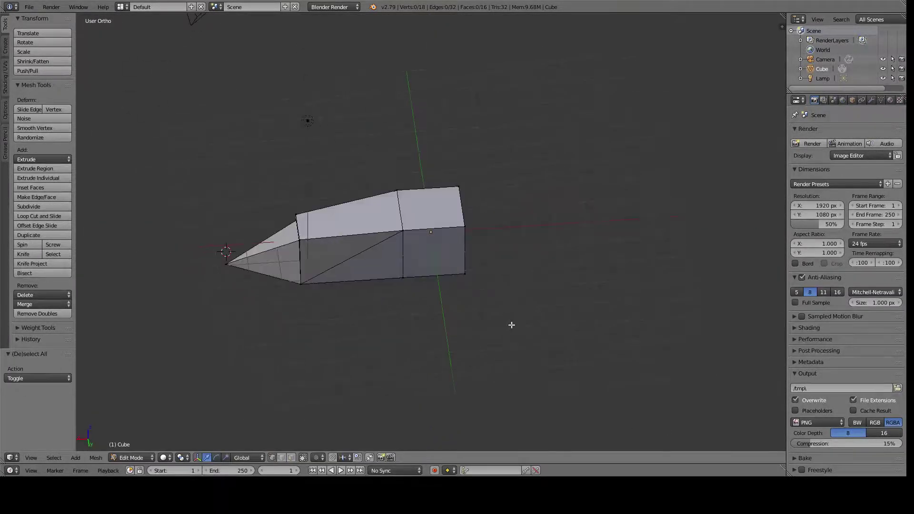
- Move a hull face along Y and cancel a stray extrusion
{"action": "key", "text": "g"}
{"action": "key", "text": "y"}
{"action": "left_click", "coordinate": [589, 296]}
{"action": "middle_click_drag", "start_coordinate": [589, 296], "coordinate": [462, 266]}
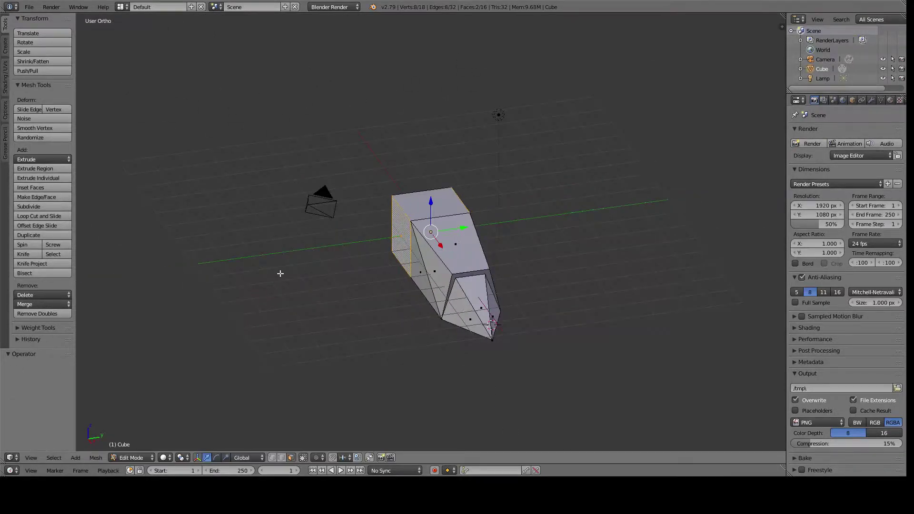
{"action": "left_click", "coordinate": [50, 168]}
{"action": "right_click", "coordinate": [365, 230]}
- Undo the stray extruded geometry and return to the top view
{"action": "key", "text": "a"}
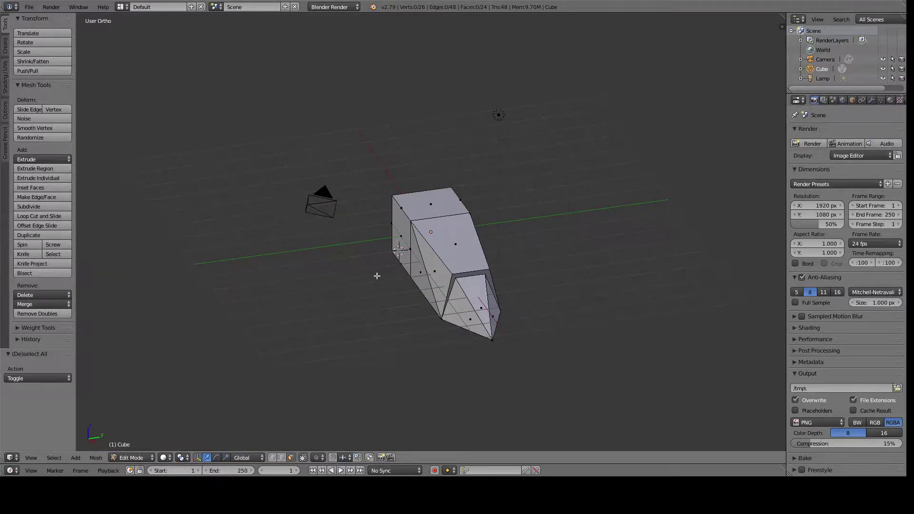
{"action": "middle_click_drag", "start_coordinate": [377, 273], "coordinate": [554, 346]}
{"action": "key", "text": "ctrl+z"}
{"action": "key", "text": "KP_7"}
{"action": "mouse_move", "coordinate": [471, 176]}
{"action": "middle_mouse_down"}
{"action": "mouse_move", "coordinate": [510, 258]}
{"action": "mouse_move", "coordinate": [299, 271]}
{"action": "mouse_move", "coordinate": [641, 300]}
{"action": "middle_mouse_up"}
{"action": "key", "text": "ctrl+z"}
{"action": "key", "text": "a"}
{"action": "key", "text": "KP_7"}
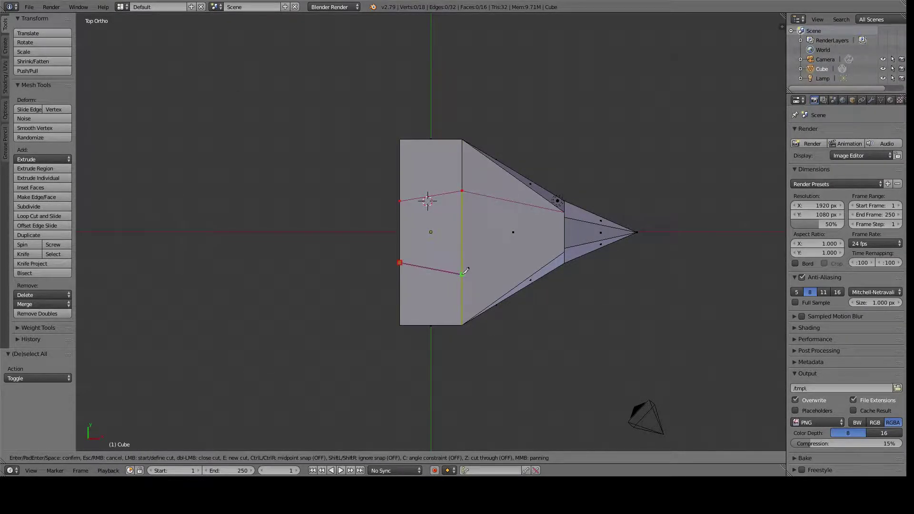
- Knife-cut panel lines into the top of the hull and select the top face
{"action": "key", "text": "Return"}
{"action": "mouse_move", "coordinate": [566, 244]}
{"action": "middle_mouse_down"}
{"action": "mouse_move", "coordinate": [576, 317]}
{"action": "mouse_move", "coordinate": [558, 114]}
{"action": "mouse_move", "coordinate": [483, 321]}
{"action": "mouse_move", "coordinate": [610, 339]}
{"action": "mouse_move", "coordinate": [485, 359]}
{"action": "mouse_move", "coordinate": [530, 342]}
{"action": "middle_mouse_up"}
{"action": "key", "text": "a"}
{"action": "key", "text": "KP_7"}
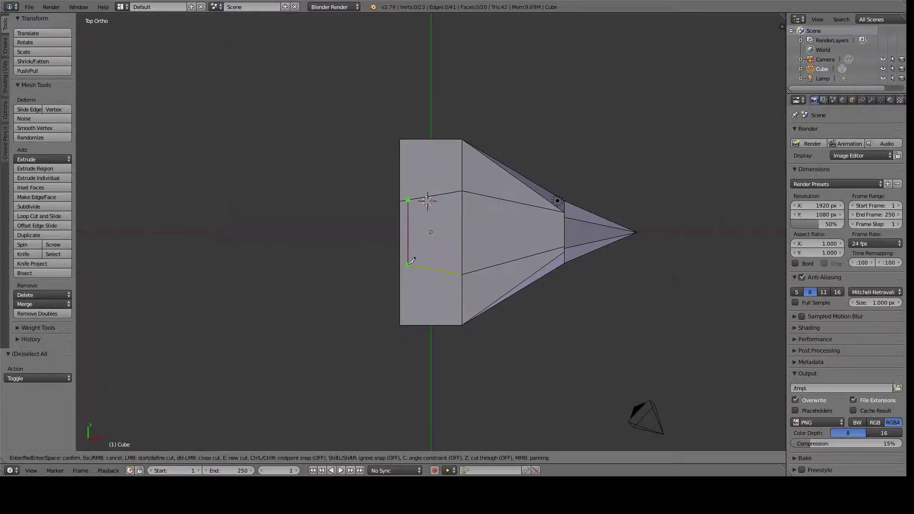
{"action": "key", "text": "Return"}
{"action": "middle_click_drag", "start_coordinate": [412, 261], "coordinate": [476, 286]}
{"action": "right_click", "coordinate": [431, 169]}
{"action": "left_click_drag", "start_coordinate": [430, 143], "coordinate": [430, 133]}
{"action": "mouse_move", "coordinate": [476, 286]}
{"action": "middle_mouse_down"}
{"action": "mouse_move", "coordinate": [577, 249]}
{"action": "mouse_move", "coordinate": [602, 292]}
{"action": "mouse_move", "coordinate": [626, 308]}
{"action": "middle_mouse_up"}
- Cut another top panel line in Top Ortho and nudge a cut vertex into place
{"action": "key", "text": "KP_7"}
{"action": "key", "text": "a"}
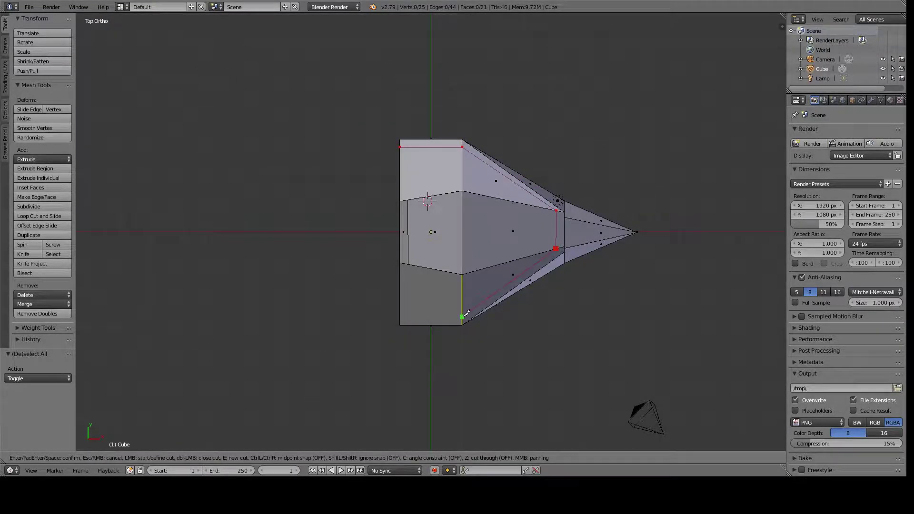
{"action": "key", "text": "Return"}
{"action": "right_click_drag", "start_coordinate": [556, 211], "coordinate": [567, 219]}
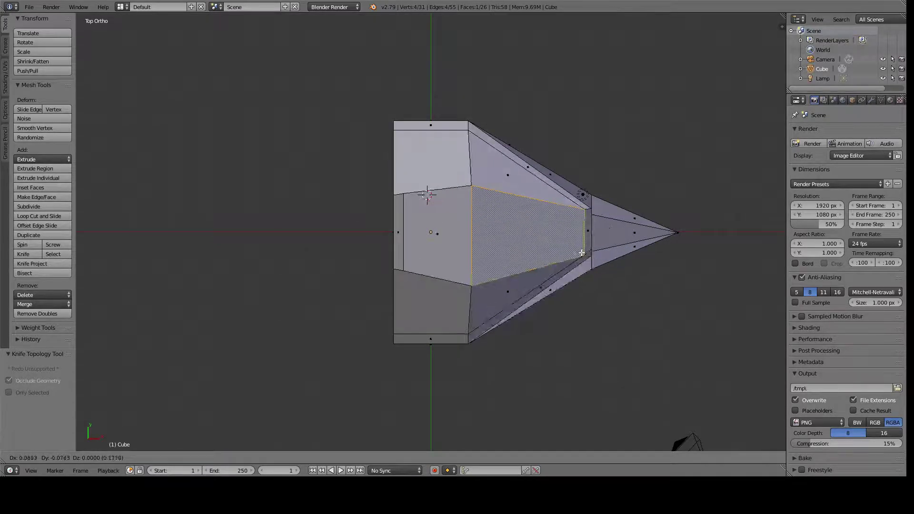
{"action": "mouse_move", "coordinate": [567, 219]}
{"action": "middle_mouse_down"}
{"action": "mouse_move", "coordinate": [535, 199]}
{"action": "mouse_move", "coordinate": [476, 247]}
{"action": "mouse_move", "coordinate": [641, 306]}
{"action": "mouse_move", "coordinate": [398, 295]}
{"action": "middle_mouse_up"}
{"action": "key", "text": "a"}
- Try pulling the rear side face outward, then cancel and return to Top view
{"action": "mouse_move", "coordinate": [399, 294]}
{"action": "right_mouse_down"}
{"action": "mouse_move", "coordinate": [15, 242]}
{"action": "mouse_move", "coordinate": [47, 283]}
{"action": "mouse_move", "coordinate": [290, 329]}
{"action": "right_mouse_up"}
{"action": "key", "text": "Escape"}
{"action": "middle_click_drag", "start_coordinate": [289, 329], "coordinate": [342, 352]}
{"action": "key", "text": "KP_7"}
- Extrude the rear side face outward into a long side section
{"action": "key", "text": "e"}
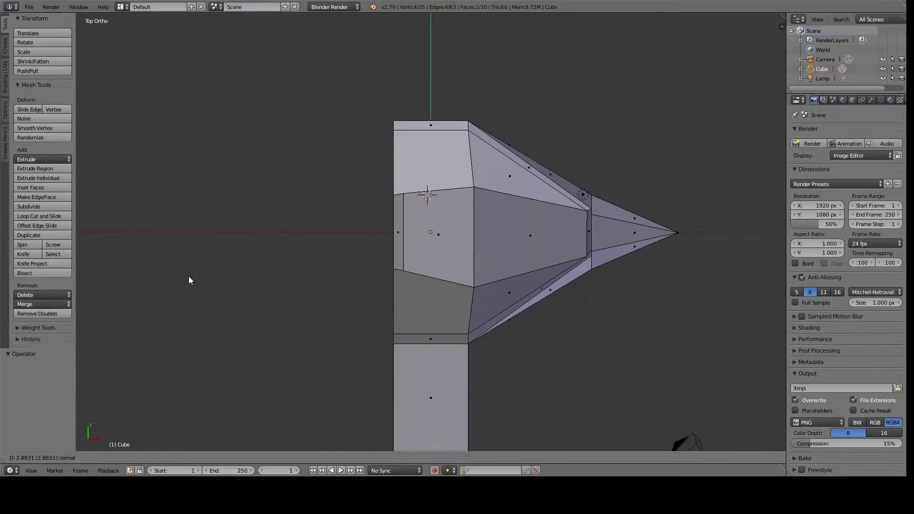
{"action": "left_click", "coordinate": [190, 279]}
{"action": "middle_click_drag", "start_coordinate": [190, 279], "coordinate": [526, 310]}
{"action": "key", "text": "KP_7"}
- Extrude the opposite rear side face about 3 units to match
{"action": "key", "text": "KP_1"}
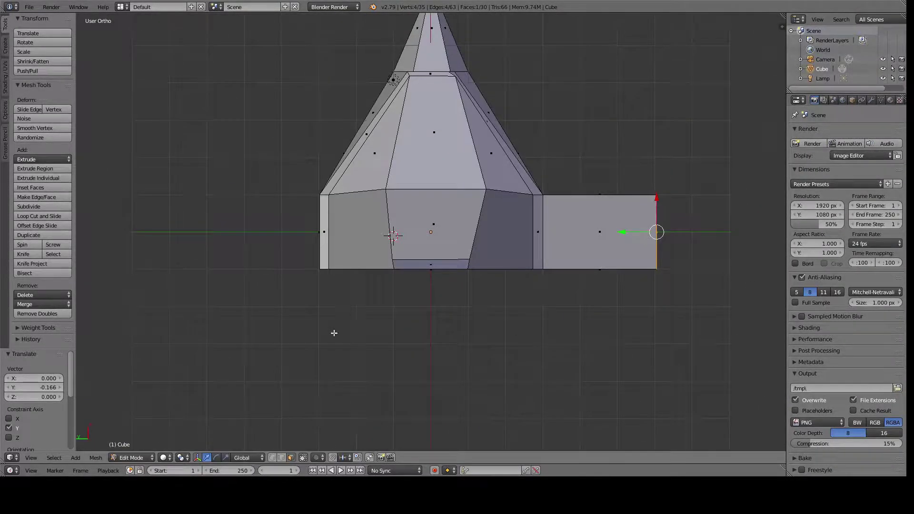
{"action": "key", "text": "KP_7"}
{"action": "key", "text": "e"}
{"action": "left_click", "coordinate": [596, 122]}
{"action": "mouse_move", "coordinate": [596, 122]}
{"action": "middle_mouse_down"}
{"action": "mouse_move", "coordinate": [598, 231]}
{"action": "mouse_move", "coordinate": [418, 251]}
{"action": "mouse_move", "coordinate": [596, 146]}
{"action": "mouse_move", "coordinate": [598, 128]}
{"action": "mouse_move", "coordinate": [548, 228]}
{"action": "middle_mouse_up"}
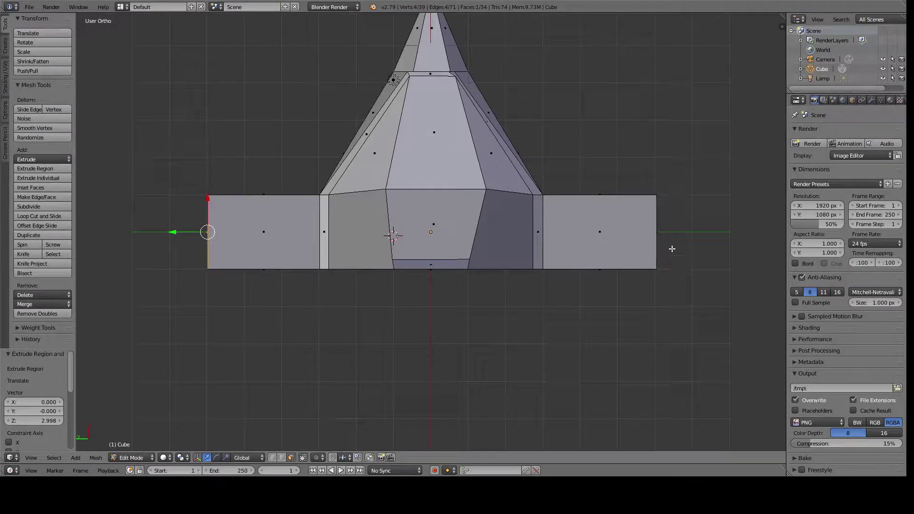
- Inspect both side sections and select the left section's face
{"action": "key", "text": "a"}
{"action": "middle_click_drag", "start_coordinate": [672, 249], "coordinate": [646, 247]}
{"action": "middle_click_drag", "start_coordinate": [663, 343], "coordinate": [660, 342]}
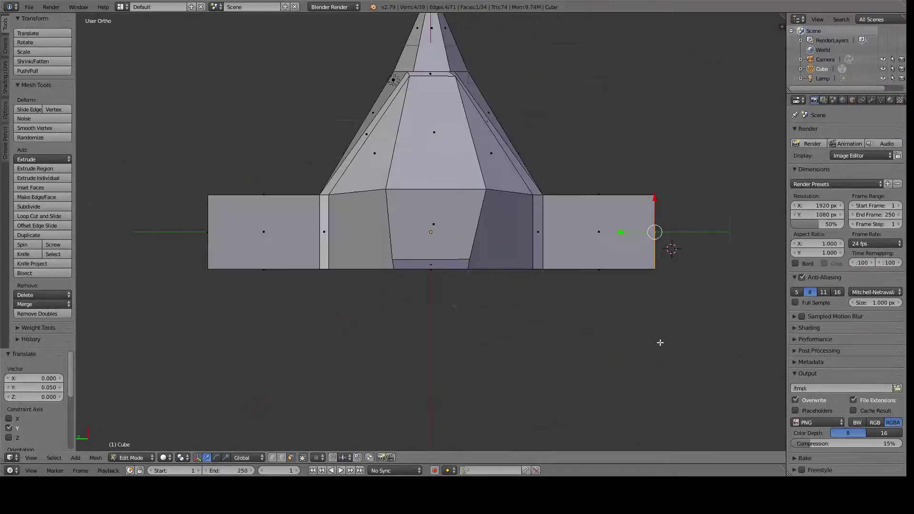
{"action": "right_click", "coordinate": [621, 232]}
{"action": "mouse_move", "coordinate": [621, 232]}
{"action": "middle_mouse_down"}
{"action": "mouse_move", "coordinate": [295, 276]}
{"action": "mouse_move", "coordinate": [240, 324]}
{"action": "middle_mouse_up"}
{"action": "right_click", "coordinate": [296, 277]}
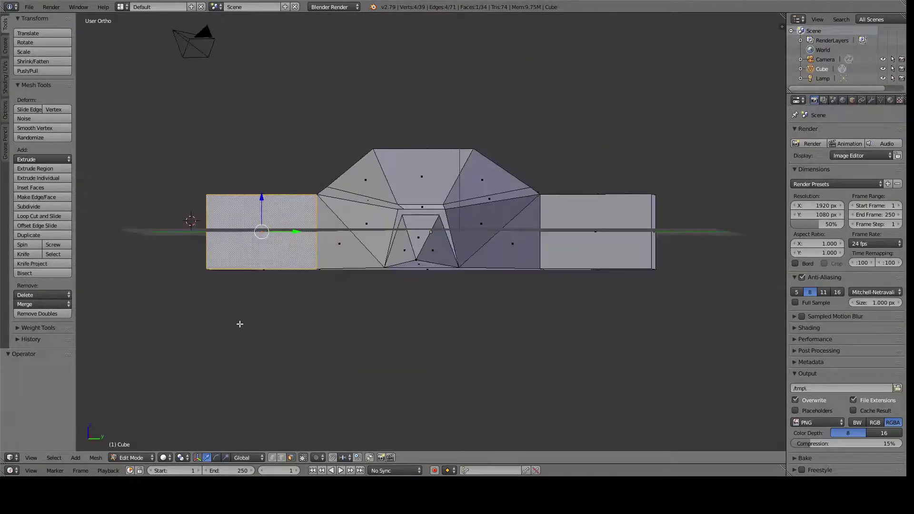
- In Right Ortho view, knife-cut a rectangular panel outline into the left pod's side face
{"action": "key", "text": "KP_3"}
{"action": "key", "text": "k"}
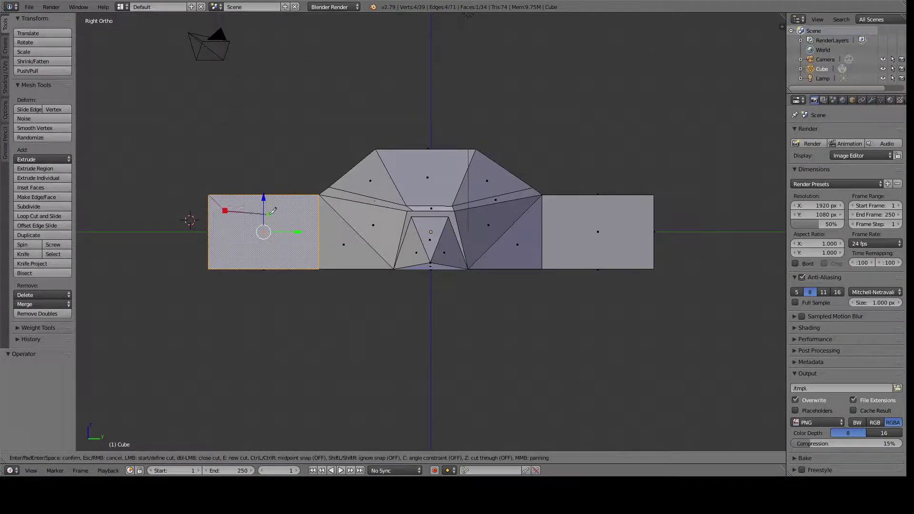
{"action": "left_click", "coordinate": [320, 194]}
{"action": "key", "text": "Return"}
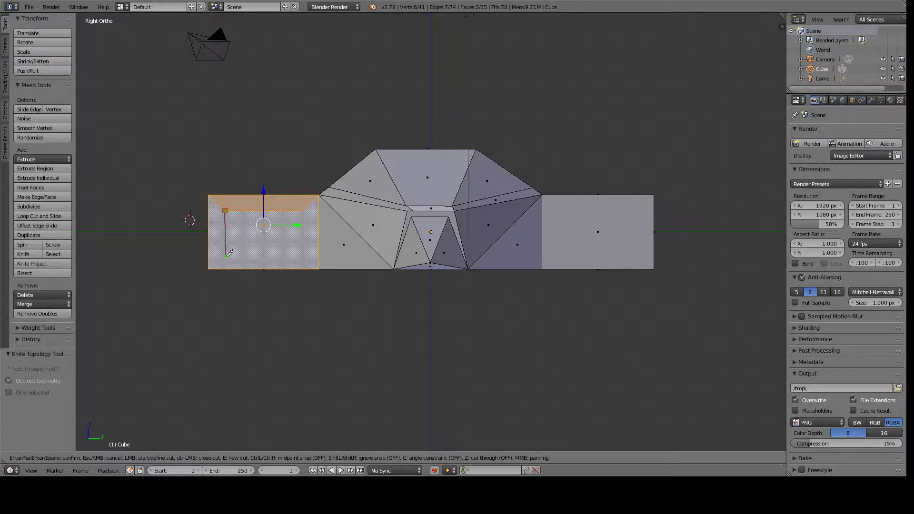
{"action": "left_click", "coordinate": [215, 264]}
{"action": "key", "text": "Return"}
{"action": "key", "text": "k"}
{"action": "left_click", "coordinate": [302, 211]}
{"action": "left_click", "coordinate": [301, 254]}
{"action": "key", "text": "Return"}
- Fill the gap between two corner vertices with a new face to close the panel
{"action": "scroll", "coordinate": [301, 255], "scroll_direction": "up", "scroll_amount": 3}
{"action": "key", "text": "a"}
{"action": "right_click", "coordinate": [205, 271]}
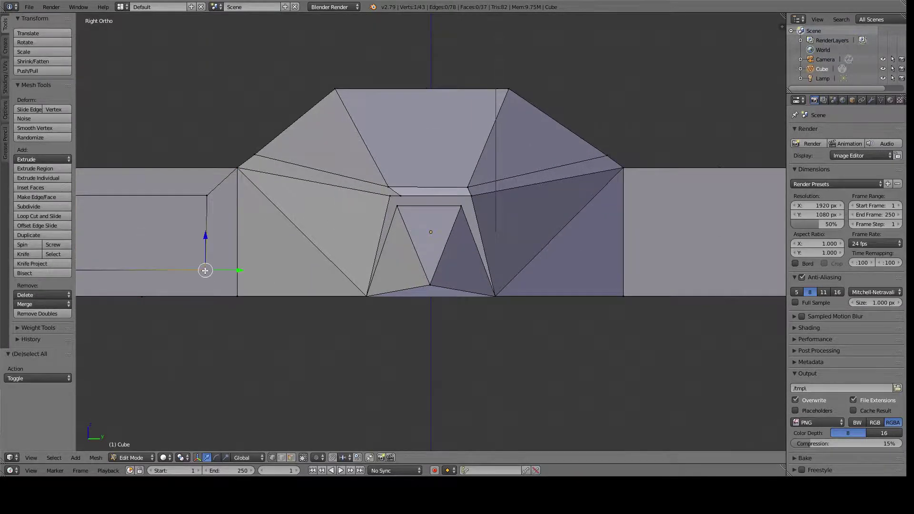
{"action": "right_click", "coordinate": [237, 296], "text": "shift"}
{"action": "key", "text": "f"}
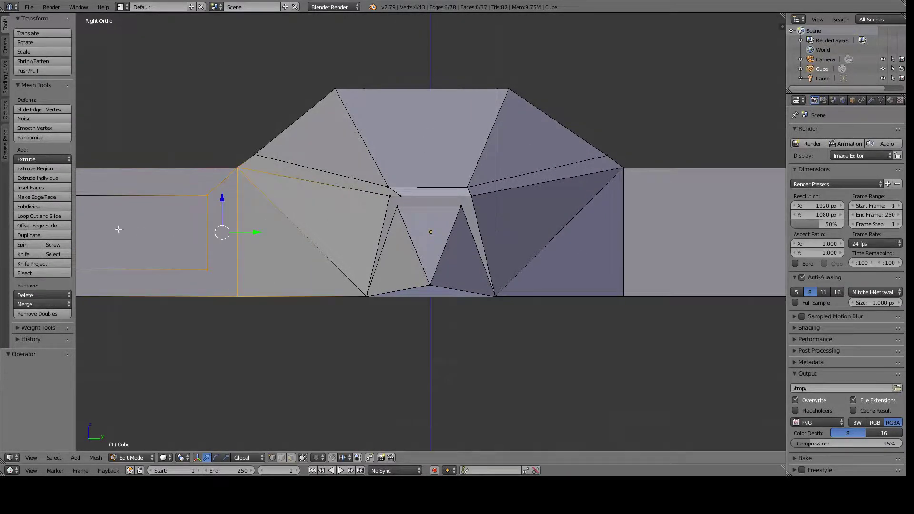
{"action": "left_click", "coordinate": [36, 257]}
{"action": "key", "text": "Return"}
{"action": "middle_click_drag", "start_coordinate": [213, 316], "coordinate": [255, 351]}
- Shift the left pod's inner panel face along the X axis
{"action": "right_click", "coordinate": [307, 267]}
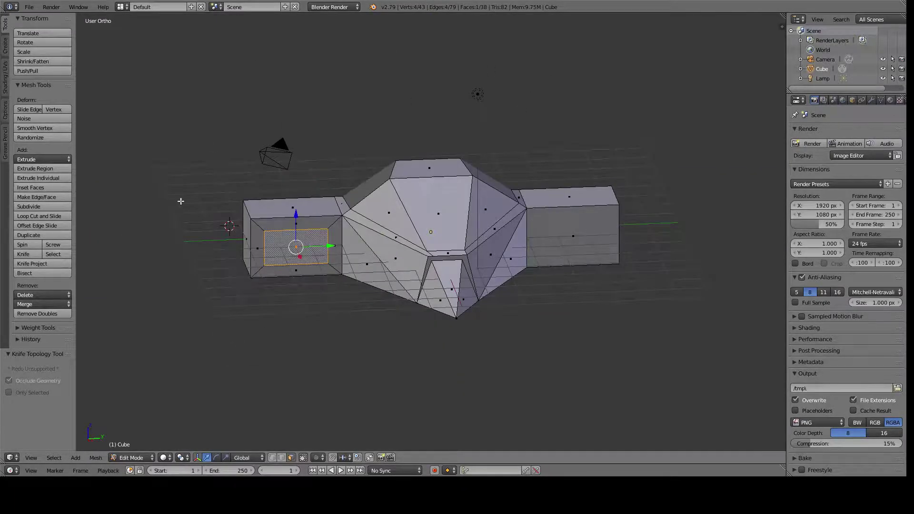
{"action": "key", "text": "g"}
{"action": "key", "text": "x"}
{"action": "left_click", "coordinate": [317, 285]}
{"action": "mouse_move", "coordinate": [317, 286]}
{"action": "middle_mouse_down"}
{"action": "mouse_move", "coordinate": [351, 331]}
{"action": "mouse_move", "coordinate": [253, 122]}
{"action": "mouse_move", "coordinate": [520, 268]}
{"action": "middle_mouse_up"}
{"action": "key", "text": "a"}
- Knife-cut the matching panel outline into the right pod's side face
{"action": "key", "text": "KP_3"}
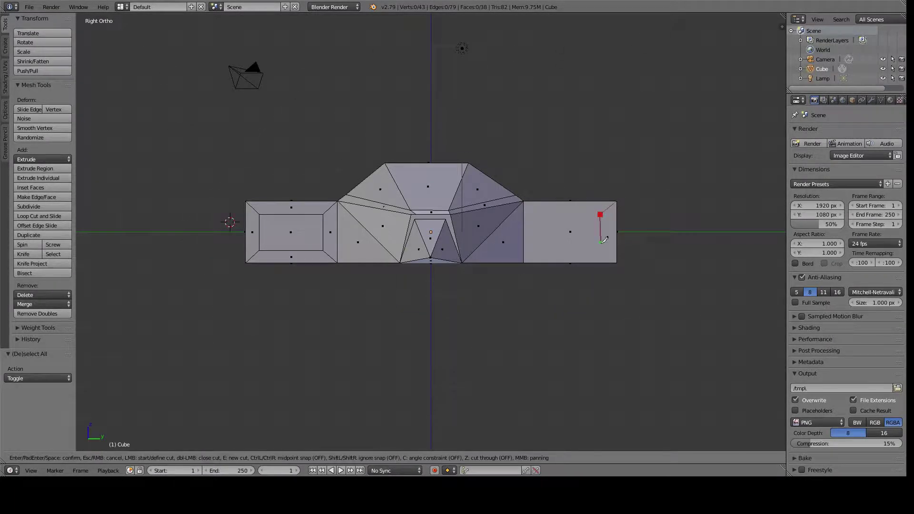
{"action": "left_click", "coordinate": [618, 260]}
{"action": "key", "text": "Return"}
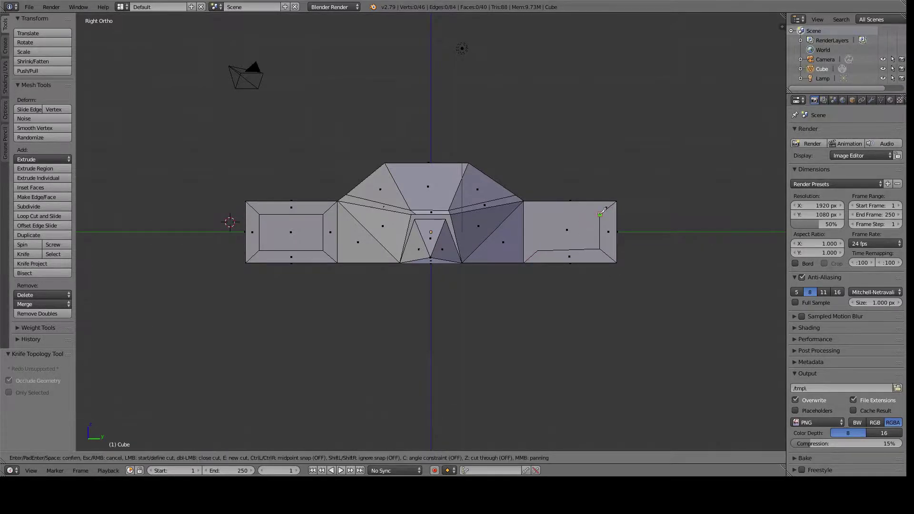
{"action": "key", "text": "Return"}
{"action": "scroll", "coordinate": [261, 248], "scroll_direction": "up", "scroll_amount": 2}
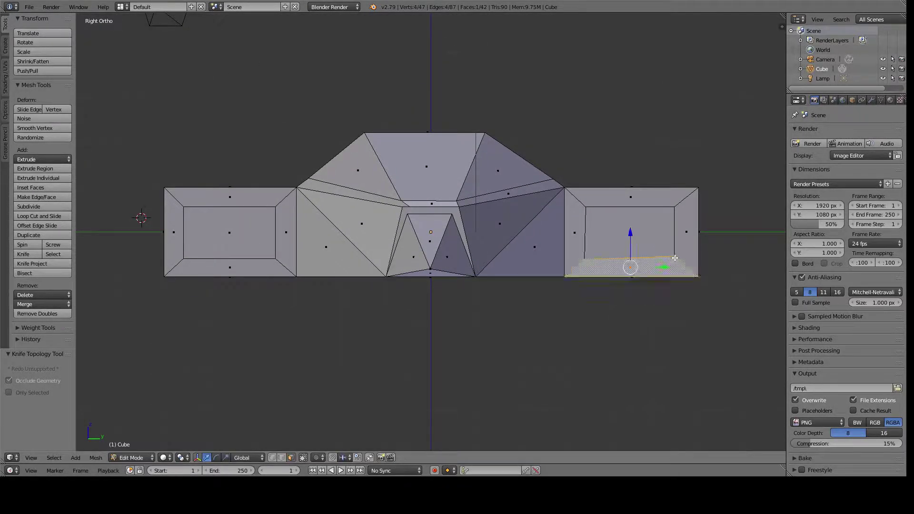
- Move the right pod's left panel vertex vertically along Z, then begin a Save As
{"action": "key", "text": "a"}
{"action": "left_click", "coordinate": [675, 225]}
{"action": "right_click", "coordinate": [619, 207]}
{"action": "key", "text": "g"}
{"action": "key", "text": "z"}
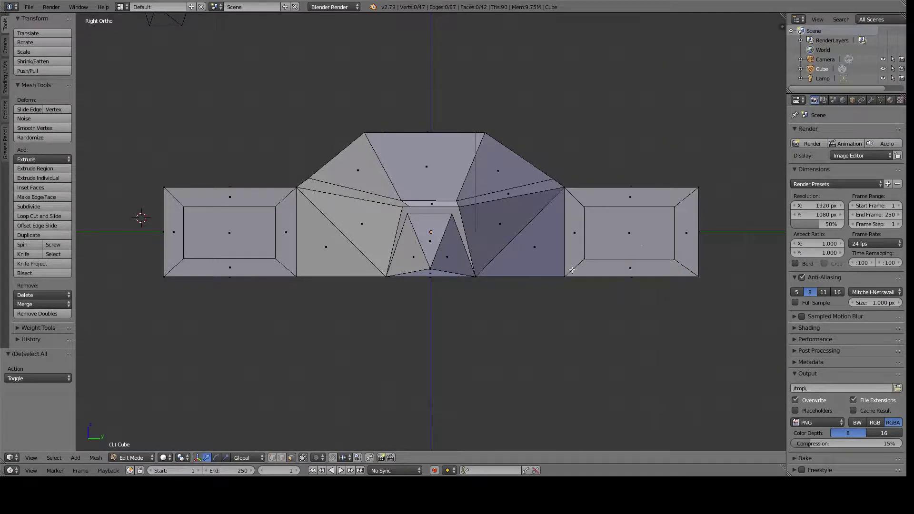
{"action": "key", "text": "ctrl+shift+s"}
{"action": "left_click", "coordinate": [201, 41]}
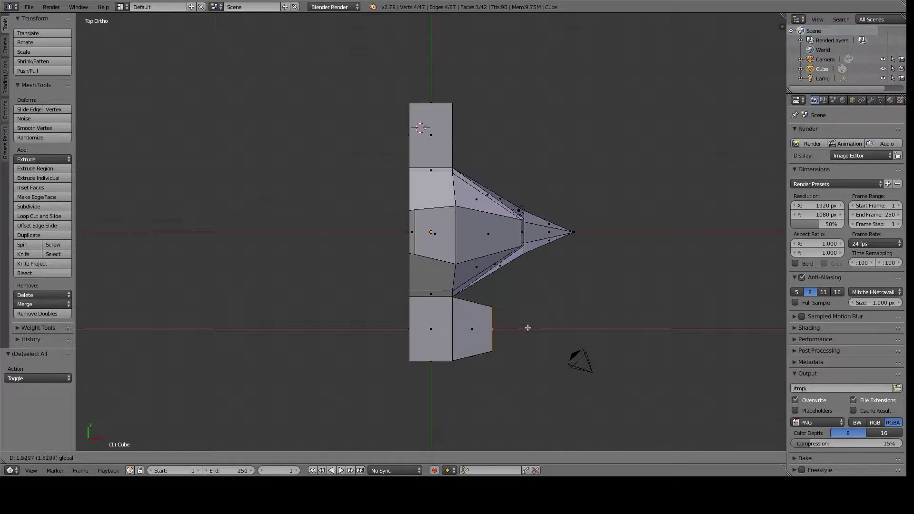
- Return to the Right Ortho view, trying and cancelling a loop cut
{"action": "key", "text": "a"}
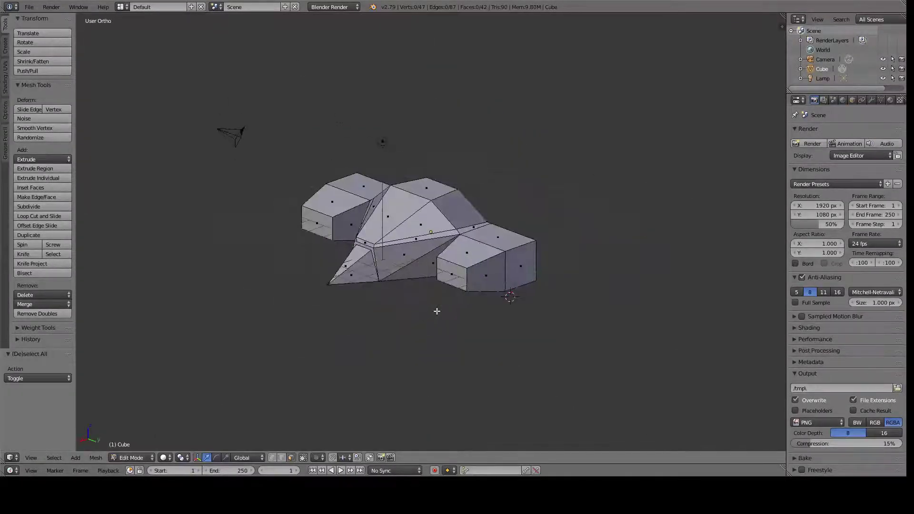
{"action": "mouse_move", "coordinate": [548, 280]}
{"action": "middle_mouse_down"}
{"action": "mouse_move", "coordinate": [498, 325]}
{"action": "mouse_move", "coordinate": [369, 347]}
{"action": "mouse_move", "coordinate": [295, 330]}
{"action": "mouse_move", "coordinate": [553, 302]}
{"action": "middle_mouse_up"}
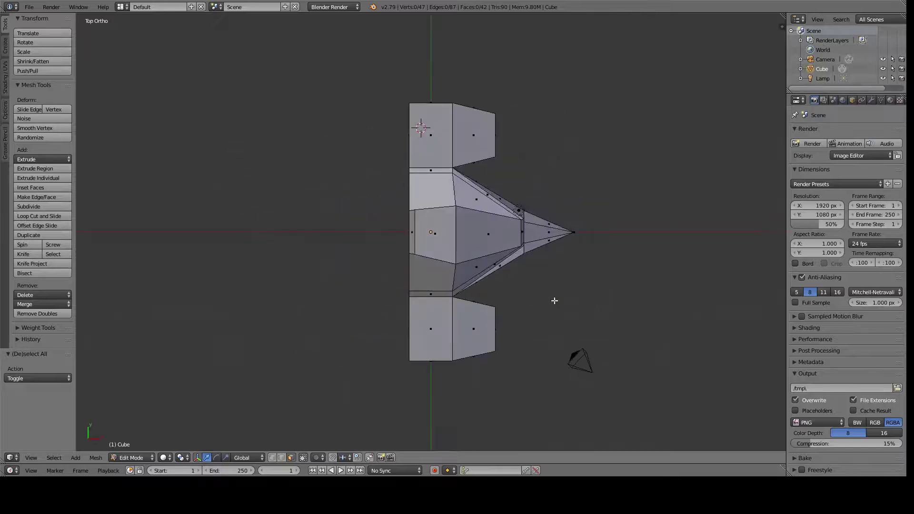
{"action": "key", "text": "KP_3"}
{"action": "key", "text": "ctrl+r"}
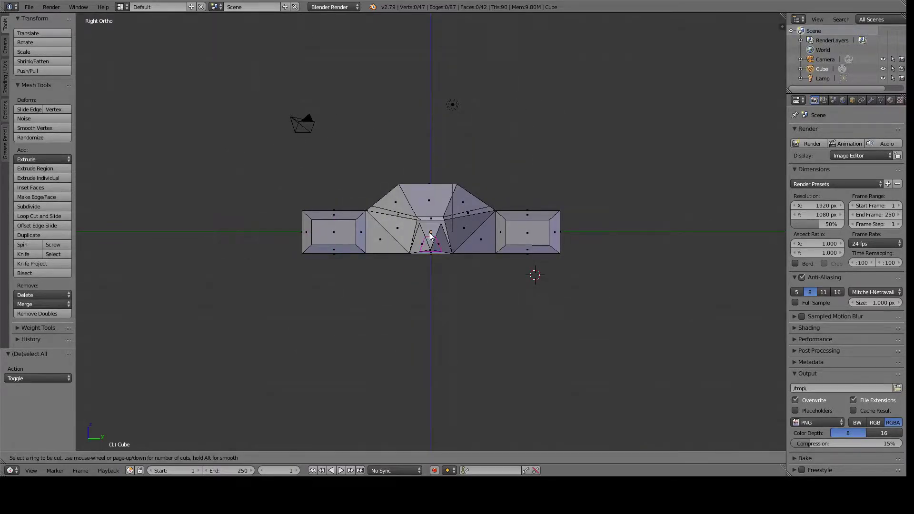
{"action": "key", "text": "Escape"}
{"action": "scroll", "coordinate": [143, 228], "scroll_direction": "up", "scroll_amount": 2}
{"action": "scroll", "coordinate": [244, 243], "scroll_direction": "up", "scroll_amount": 2}
- Make a vertical knife cut across the left pod's side panel
{"action": "right_click", "coordinate": [244, 243]}
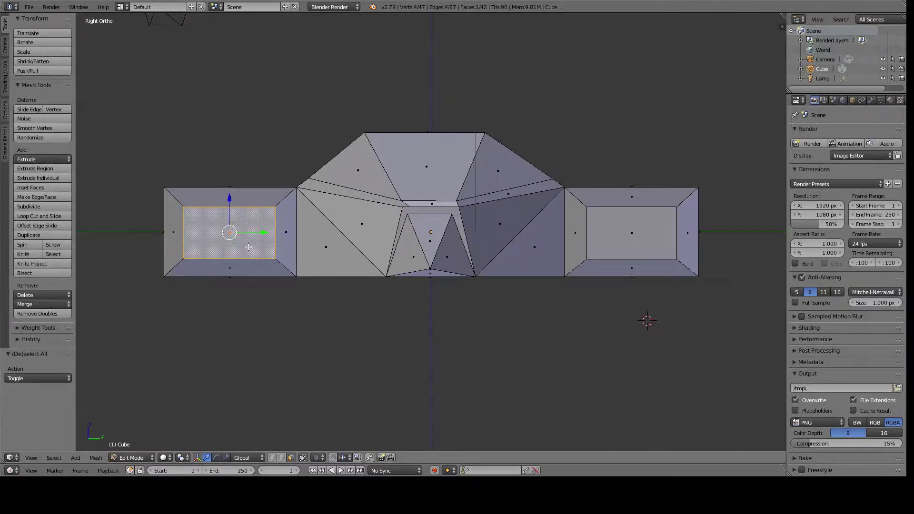
{"action": "key", "text": "a"}
{"action": "left_click", "coordinate": [249, 247]}
{"action": "mouse_move", "coordinate": [248, 247]}
{"action": "middle_mouse_down"}
{"action": "mouse_move", "coordinate": [245, 357]}
{"action": "mouse_move", "coordinate": [262, 309]}
{"action": "middle_mouse_up"}
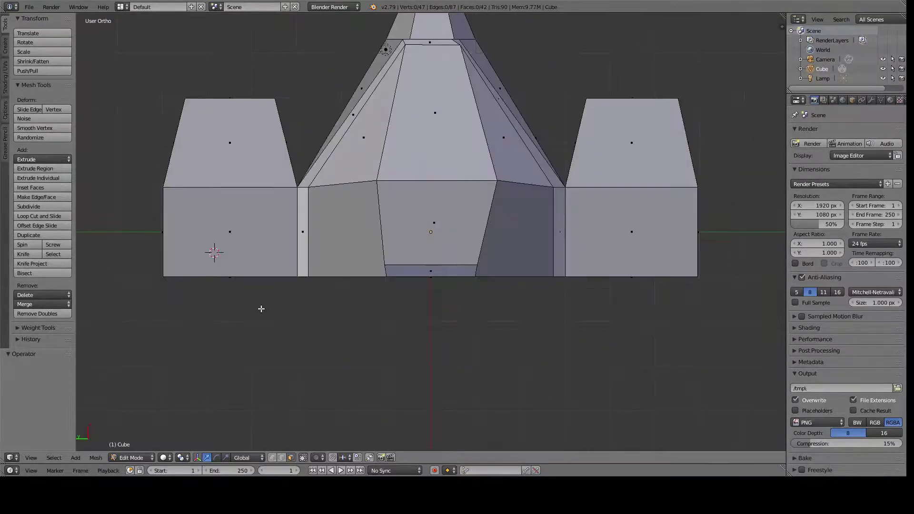
{"action": "key", "text": "Return"}
- Finish the vertical knife cut on the right pod
{"action": "key", "text": "a"}
{"action": "right_click", "coordinate": [250, 188]}
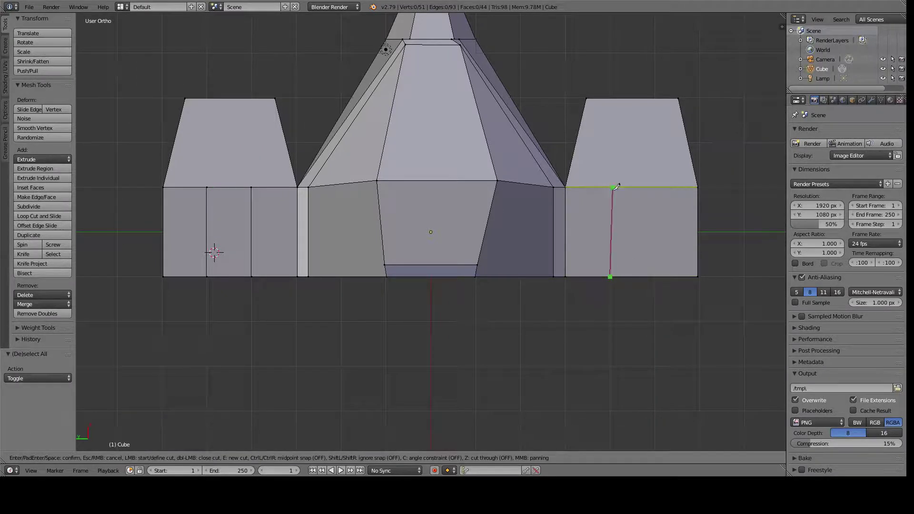
{"action": "key", "text": "Return"}
{"action": "key", "text": "a"}
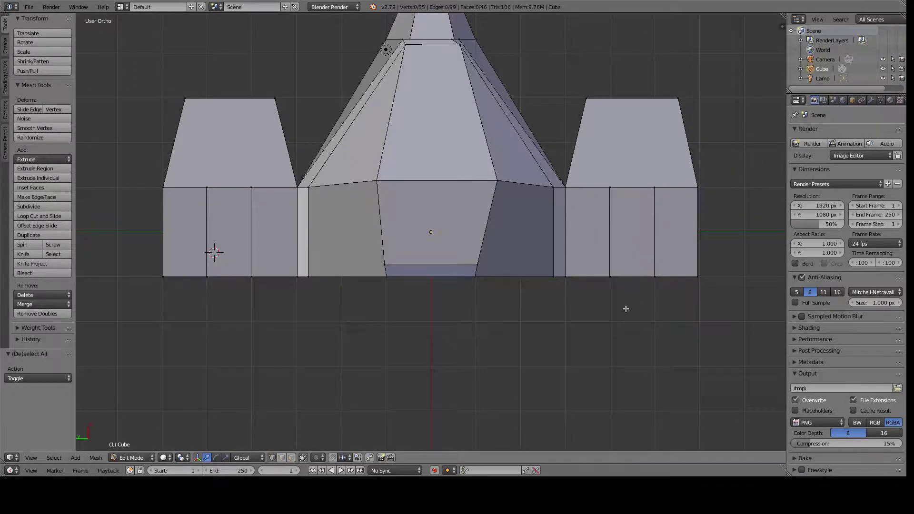
{"action": "left_click", "coordinate": [627, 310]}
{"action": "middle_click_drag", "start_coordinate": [627, 310], "coordinate": [231, 221]}
- Raise the top edges of both pods upward along the vertical axis
{"action": "left_click_drag", "start_coordinate": [237, 160], "coordinate": [237, 141]}
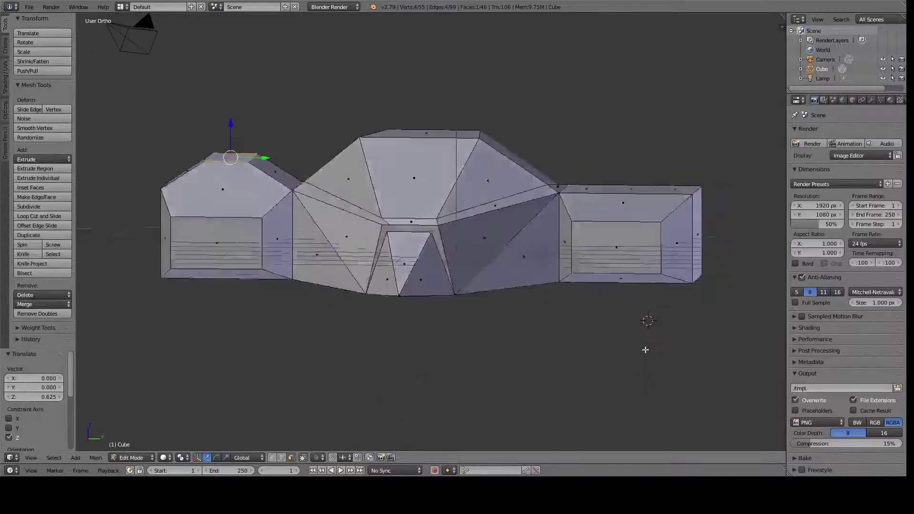
{"action": "middle_click_drag", "start_coordinate": [639, 349], "coordinate": [647, 343]}
{"action": "right_click", "coordinate": [632, 181]}
{"action": "left_click_drag", "start_coordinate": [632, 164], "coordinate": [633, 127]}
{"action": "key", "text": "KP_1"}
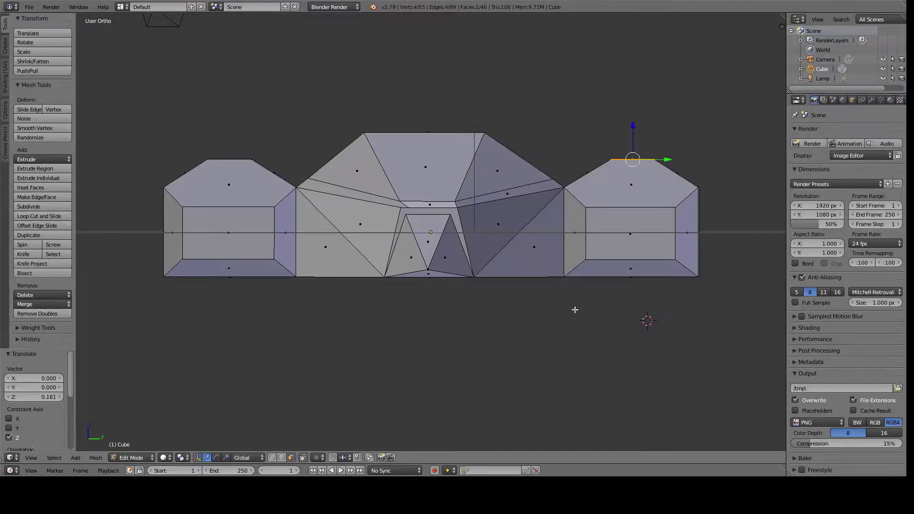
{"action": "key", "text": "a"}
- Knife-cut new vertical edges into the pods from the top view
{"action": "middle_click_drag", "start_coordinate": [575, 310], "coordinate": [561, 310]}
{"action": "scroll", "coordinate": [561, 311], "scroll_direction": "up", "scroll_amount": 4}
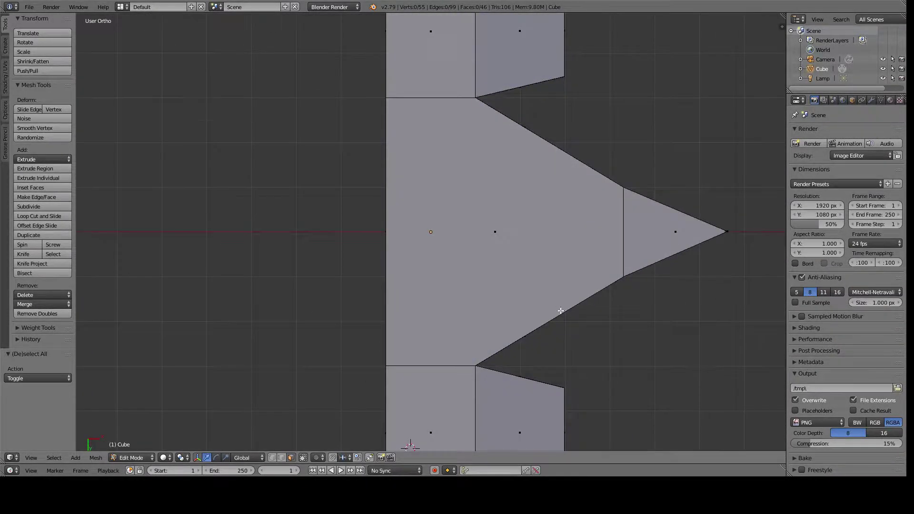
{"action": "scroll", "coordinate": [561, 311], "scroll_direction": "down", "scroll_amount": 1}
{"action": "key", "text": "k"}
{"action": "key", "text": "Return"}
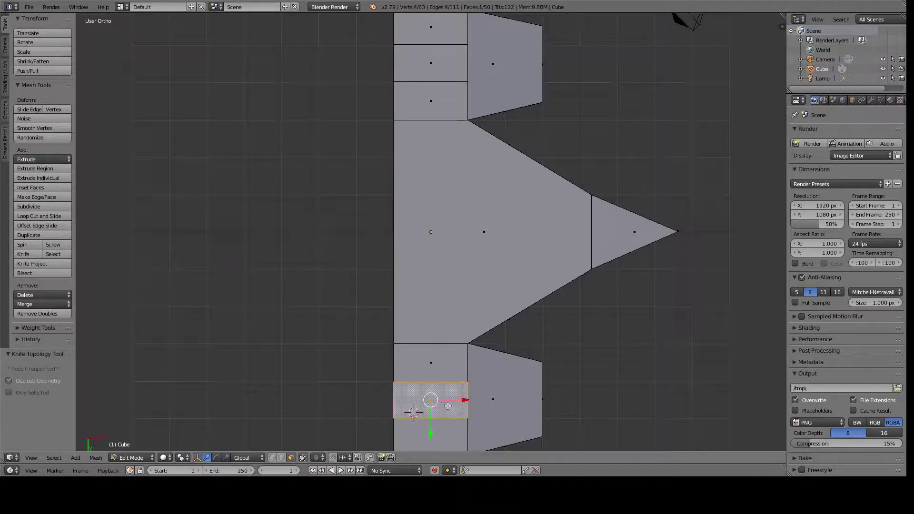
- Lower the left pod's bottom face to complete the octagonal profile
{"action": "middle_click_drag", "start_coordinate": [448, 406], "coordinate": [448, 334]}
{"action": "scroll", "coordinate": [448, 334], "scroll_direction": "down", "scroll_amount": 2}
{"action": "key", "text": "a"}
{"action": "right_click", "coordinate": [262, 268]}
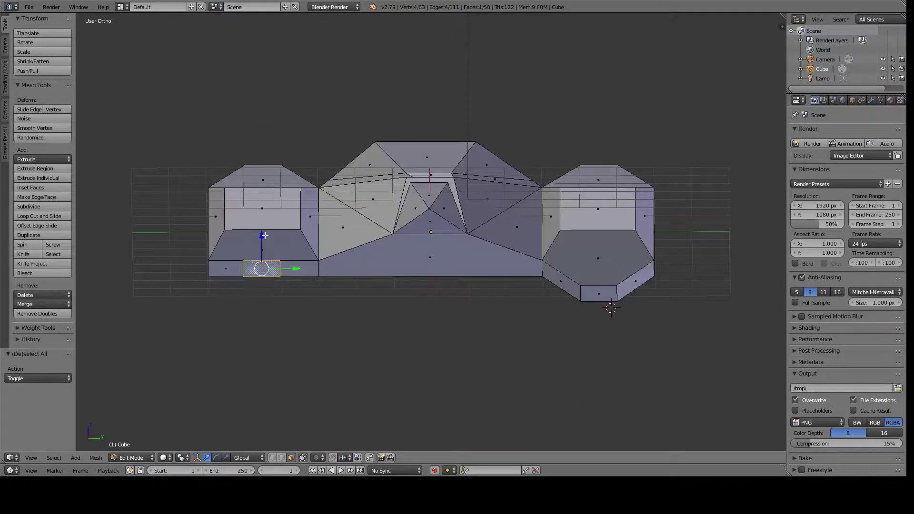
{"action": "left_click_drag", "start_coordinate": [265, 235], "coordinate": [262, 253]}
{"action": "mouse_move", "coordinate": [435, 347]}
{"action": "middle_mouse_down"}
{"action": "mouse_move", "coordinate": [259, 257]}
{"action": "mouse_move", "coordinate": [275, 259]}
{"action": "middle_mouse_up"}
{"action": "left_click", "coordinate": [261, 257]}
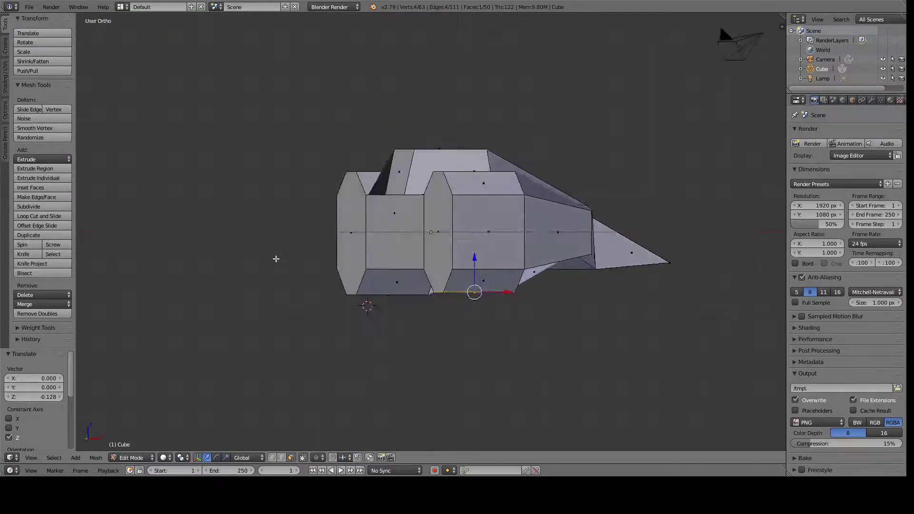
{"action": "key", "text": "KP_3"}
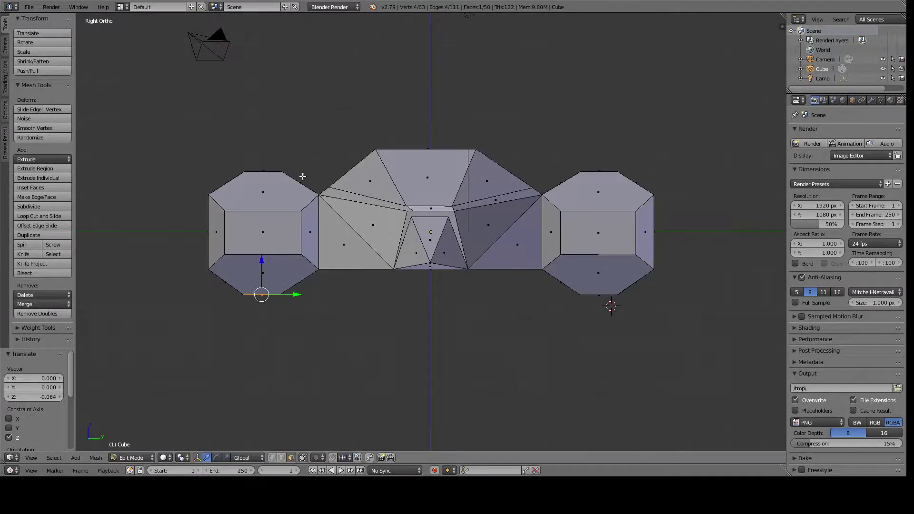
{"action": "key", "text": "a"}
{"action": "mouse_move", "coordinate": [429, 330]}
{"action": "middle_mouse_down"}
{"action": "mouse_move", "coordinate": [412, 336]}
{"action": "mouse_move", "coordinate": [459, 347]}
{"action": "mouse_move", "coordinate": [408, 347]}
{"action": "middle_mouse_up"}
- Knife-cut divisions into a pod's inner panel in Right Ortho view
{"action": "key", "text": "KP_3"}
{"action": "key", "text": "KP_3"}
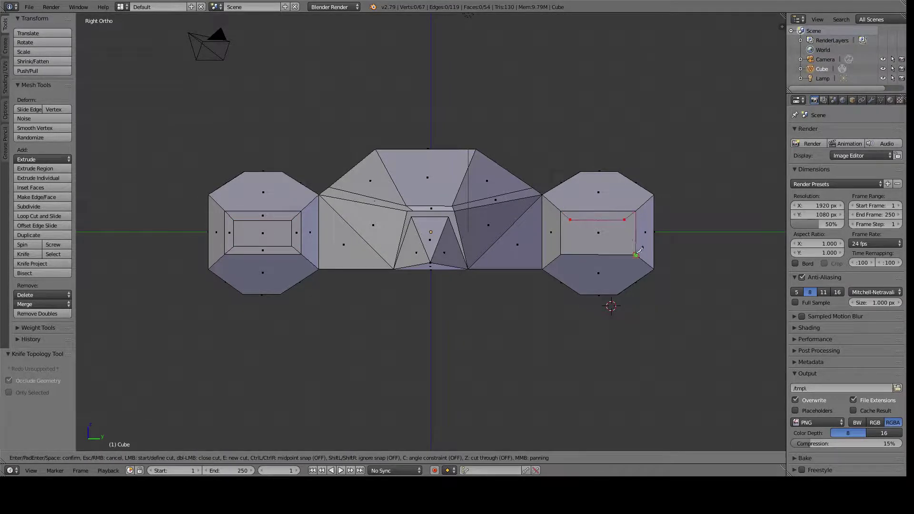
{"action": "key", "text": "Return"}
{"action": "scroll", "coordinate": [358, 412], "scroll_direction": "up", "scroll_amount": 1}
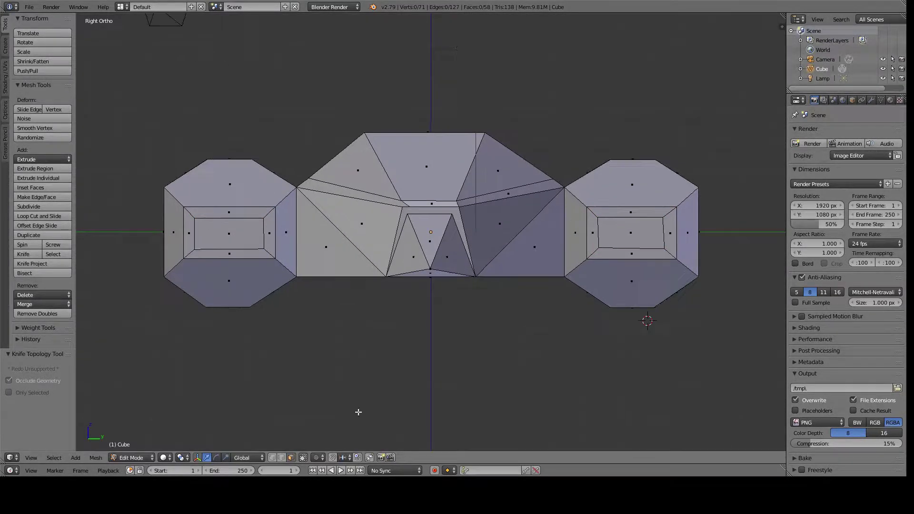
{"action": "key", "text": "a"}
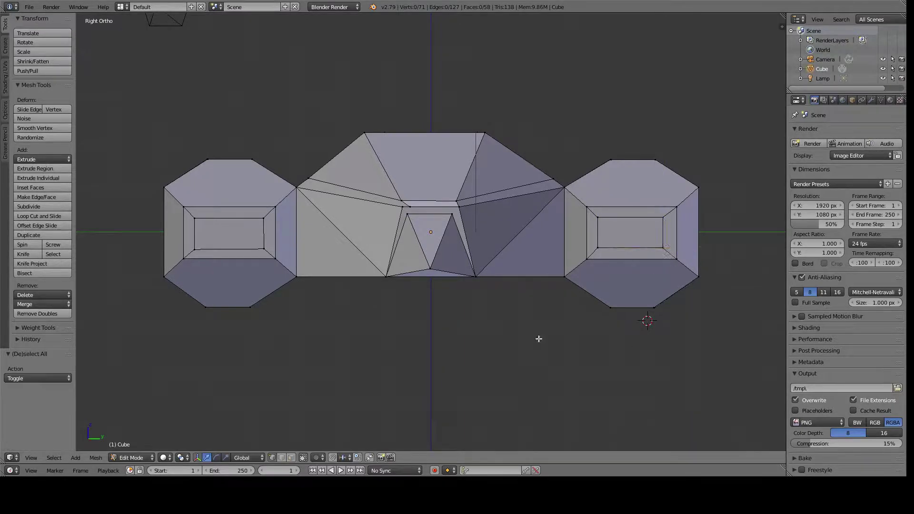
{"action": "middle_click_drag", "start_coordinate": [655, 195], "coordinate": [548, 267]}
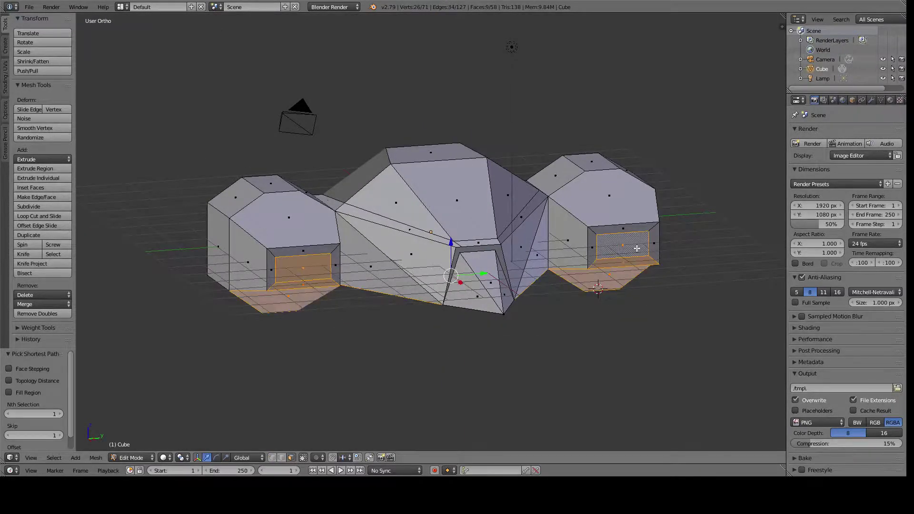
- Select both pods' inset faces and extrude them outward from the top view
{"action": "key", "text": "shift+ctrl+m"}
{"action": "key", "text": "KP_7"}
{"action": "scroll", "coordinate": [538, 310], "scroll_direction": "up", "scroll_amount": 4}
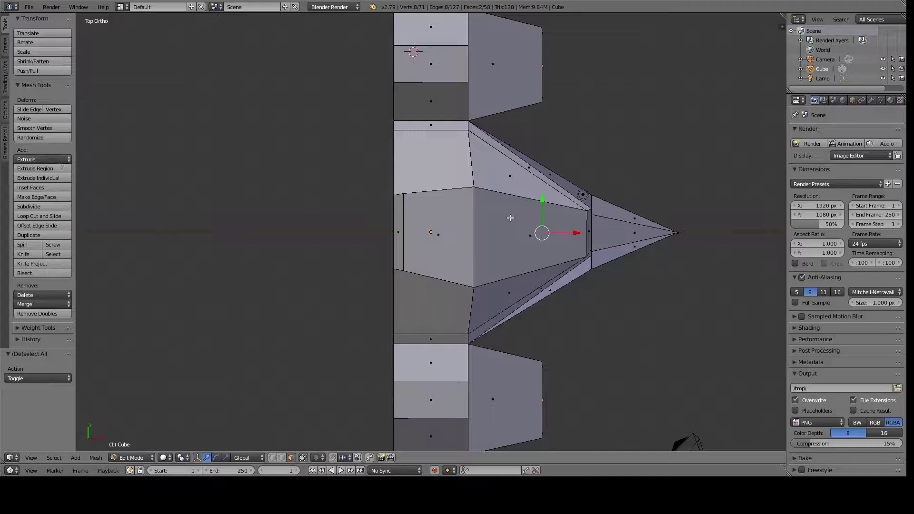
{"action": "key", "text": "alt+e"}
{"action": "left_click", "coordinate": [548, 231]}
{"action": "middle_click_drag", "start_coordinate": [548, 230], "coordinate": [392, 300]}
{"action": "key", "text": "a"}
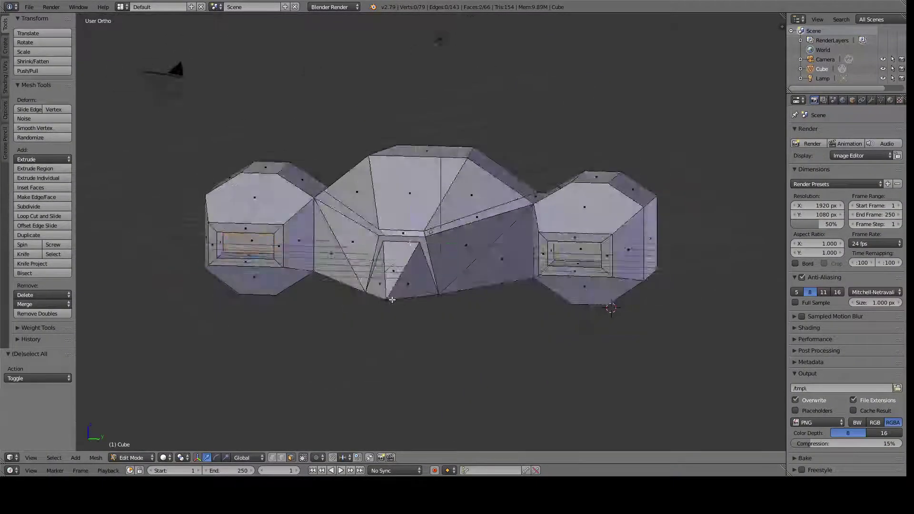
- Cancel the knife tool and undo the last cut, returning to the side view
{"action": "key", "text": "KP_3"}
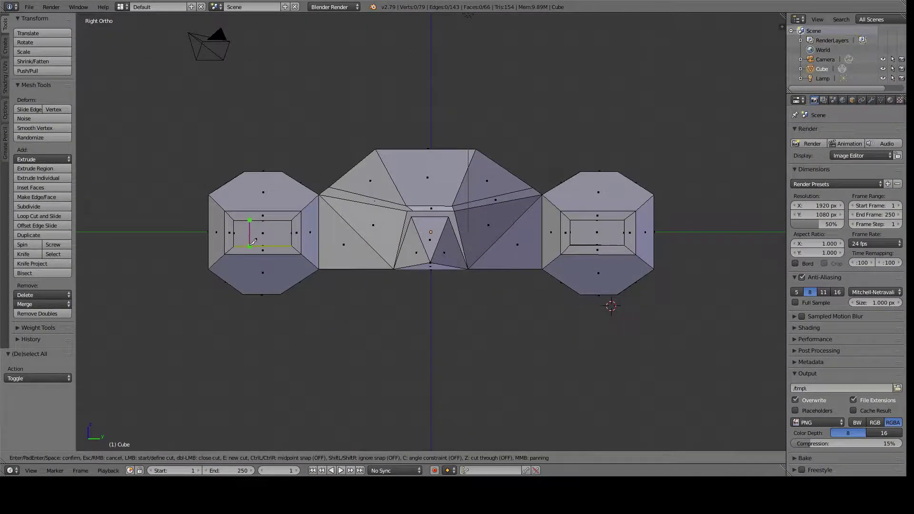
{"action": "scroll", "coordinate": [276, 243], "scroll_direction": "up", "scroll_amount": 3}
{"action": "mouse_move", "coordinate": [123, 203]}
{"action": "middle_mouse_down"}
{"action": "mouse_move", "coordinate": [138, 257]}
{"action": "mouse_move", "coordinate": [164, 218]}
{"action": "mouse_move", "coordinate": [182, 292]}
{"action": "mouse_move", "coordinate": [221, 221]}
{"action": "mouse_move", "coordinate": [257, 286]}
{"action": "middle_mouse_up"}
{"action": "key", "text": "Escape"}
{"action": "scroll", "coordinate": [183, 291], "scroll_direction": "down", "scroll_amount": 3}
{"action": "key", "text": "Escape"}
{"action": "mouse_move", "coordinate": [286, 333]}
{"action": "middle_mouse_down"}
{"action": "mouse_move", "coordinate": [312, 357]}
{"action": "mouse_move", "coordinate": [301, 351]}
{"action": "middle_mouse_up"}
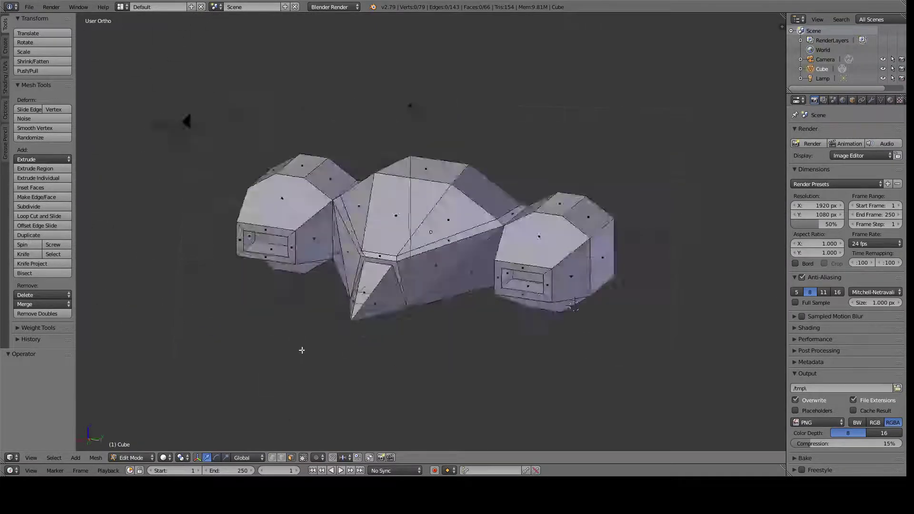
{"action": "key", "text": "ctrl+z"}
{"action": "key", "text": "KP_1"}
{"action": "key", "text": "a"}
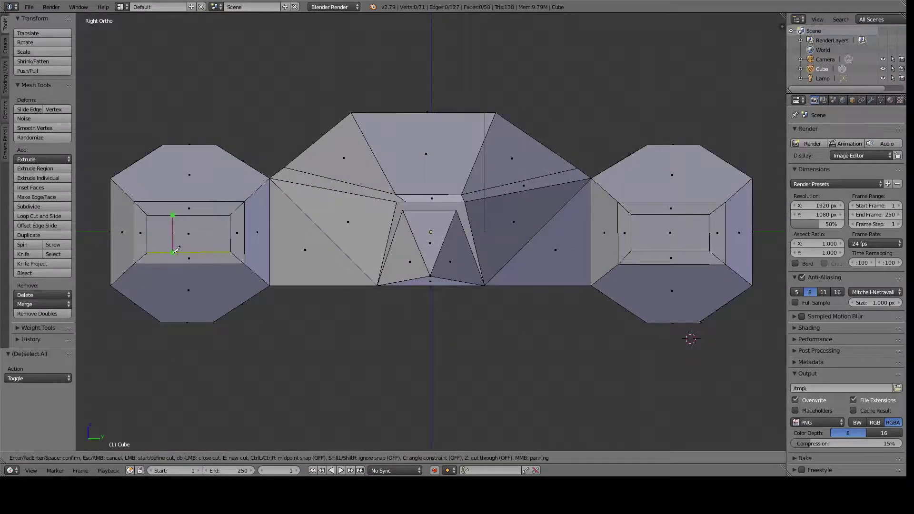
- Knife-cut new panel lines into the inner panels of both the left and right pods
{"action": "key", "text": "Return"}
{"action": "key", "text": "k"}
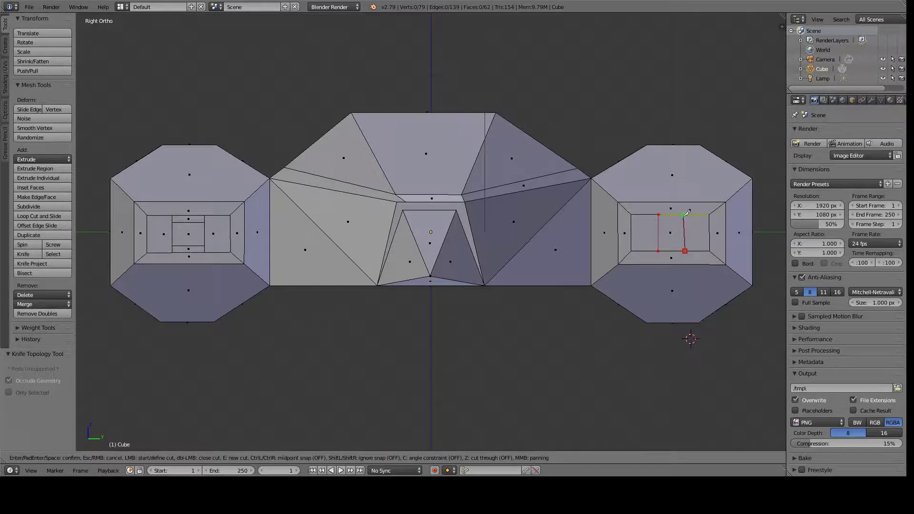
{"action": "key", "text": "Return"}
{"action": "left_click_drag", "start_coordinate": [692, 232], "coordinate": [691, 238]}
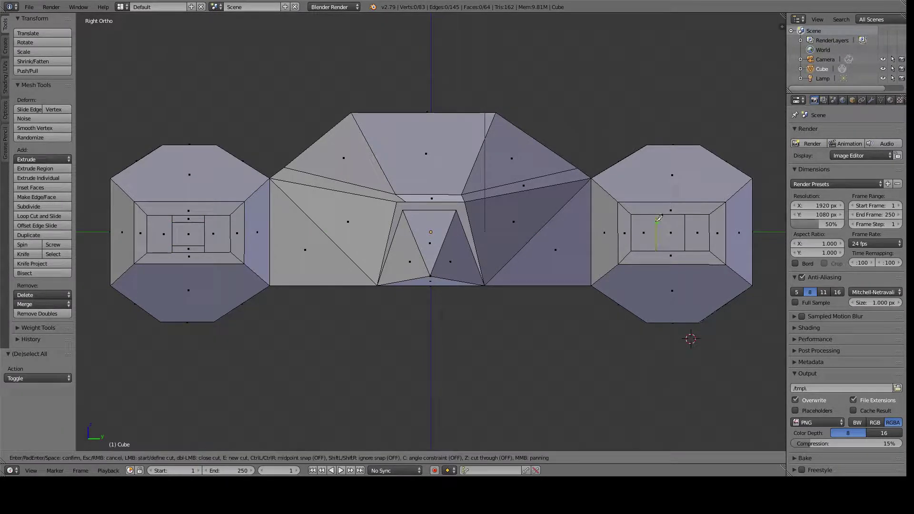
{"action": "key", "text": "Return"}
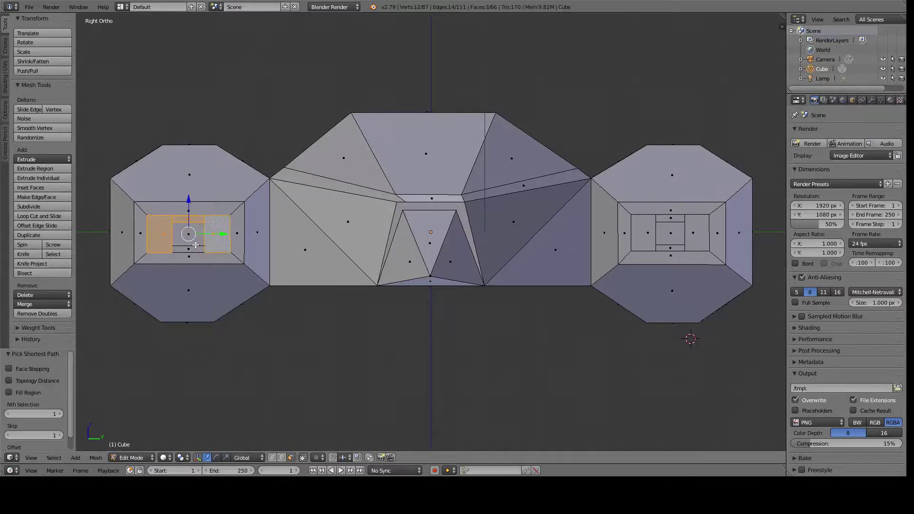
- Select the pods' small inner panel faces and extrude them as a region from the top view
{"action": "right_click", "coordinate": [659, 247], "text": "shift"}
{"action": "key", "text": "KP_7"}
{"action": "key", "text": "alt+e"}
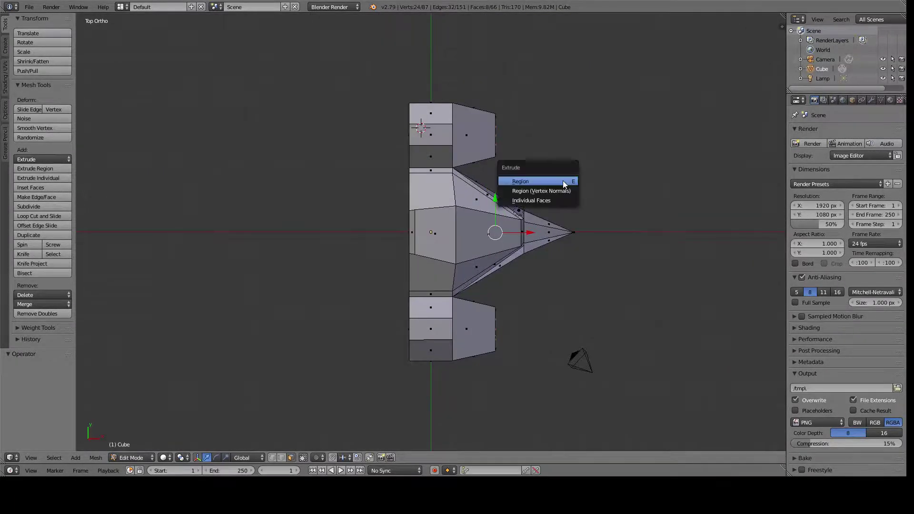
{"action": "left_click", "coordinate": [563, 181]}
{"action": "key", "text": "a"}
{"action": "middle_click_drag", "start_coordinate": [612, 279], "coordinate": [349, 259]}
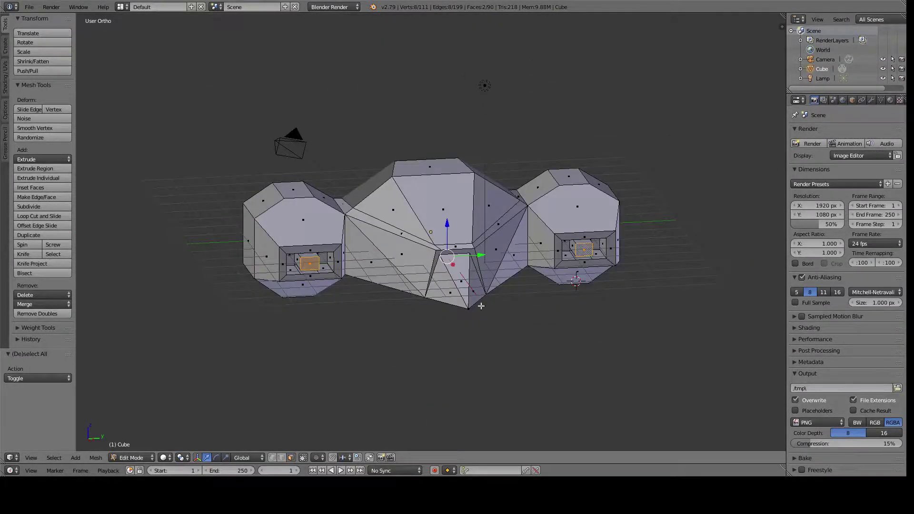
- Extrude the panels again as one region into long barrels and view the ship's front
{"action": "key", "text": "KP_7"}
{"action": "key", "text": "alt+e"}
{"action": "left_click", "coordinate": [479, 301]}
{"action": "left_click", "coordinate": [572, 301]}
{"action": "key", "text": "a"}
{"action": "mouse_move", "coordinate": [572, 302]}
{"action": "middle_mouse_down"}
{"action": "mouse_move", "coordinate": [459, 351]}
{"action": "mouse_move", "coordinate": [437, 333]}
{"action": "mouse_move", "coordinate": [449, 310]}
{"action": "mouse_move", "coordinate": [549, 338]}
{"action": "mouse_move", "coordinate": [558, 355]}
{"action": "mouse_move", "coordinate": [631, 305]}
{"action": "middle_mouse_up"}
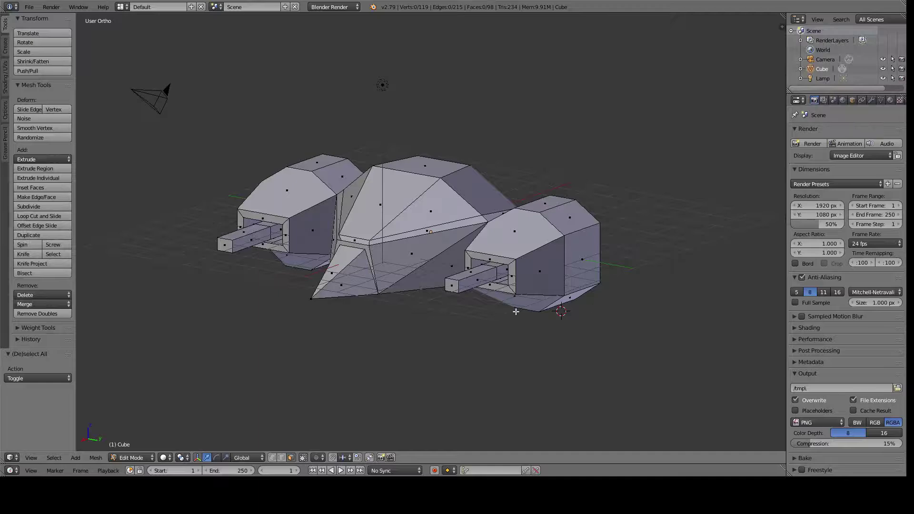
{"action": "mouse_move", "coordinate": [499, 317]}
{"action": "middle_mouse_down"}
{"action": "mouse_move", "coordinate": [657, 320]}
{"action": "mouse_move", "coordinate": [388, 292]}
{"action": "mouse_move", "coordinate": [419, 339]}
{"action": "mouse_move", "coordinate": [389, 285]}
{"action": "mouse_move", "coordinate": [418, 327]}
{"action": "mouse_move", "coordinate": [417, 302]}
{"action": "mouse_move", "coordinate": [244, 304]}
{"action": "middle_mouse_up"}
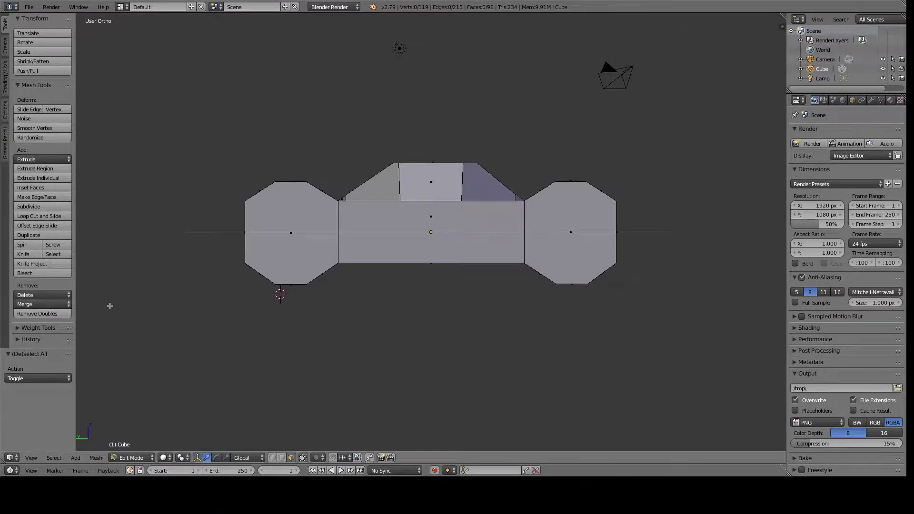
- Knife-cut an inner octagon into the end face of the left and right engine pods
{"action": "key", "text": "k"}
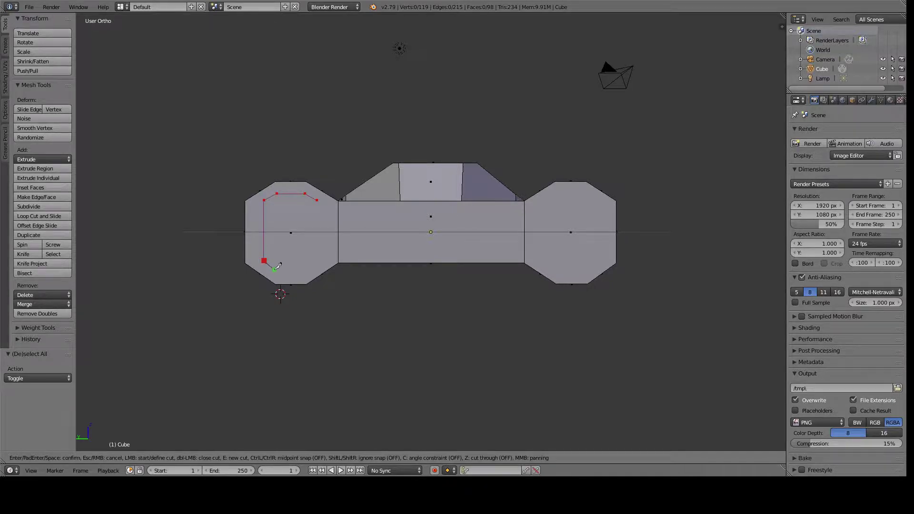
{"action": "left_click", "coordinate": [322, 210]}
{"action": "key", "text": "Return"}
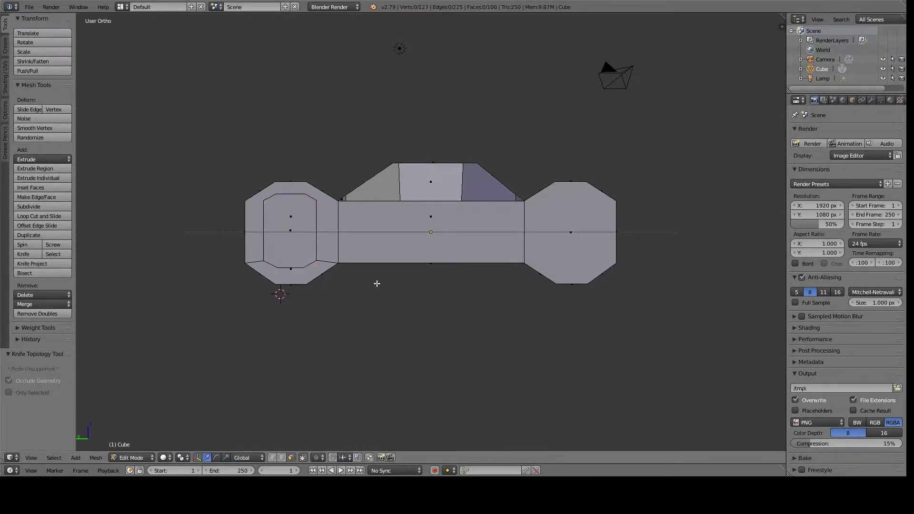
{"action": "key", "text": "k"}
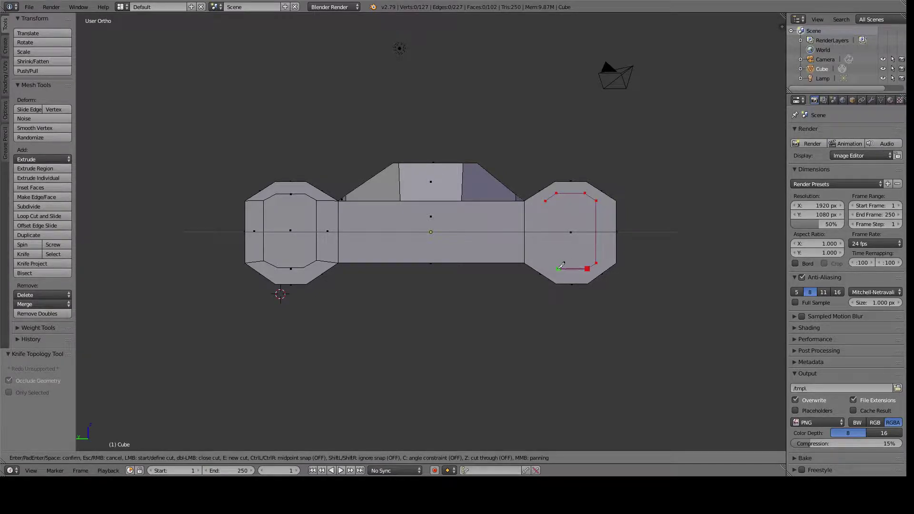
{"action": "key", "text": "Return"}
- Shift a right-octagon vertex along Y to even out its shape
{"action": "scroll", "coordinate": [547, 200], "scroll_direction": "up", "scroll_amount": 2}
{"action": "right_click", "coordinate": [595, 273]}
{"action": "key", "text": "g"}
{"action": "key", "text": "y"}
{"action": "left_click", "coordinate": [647, 288]}
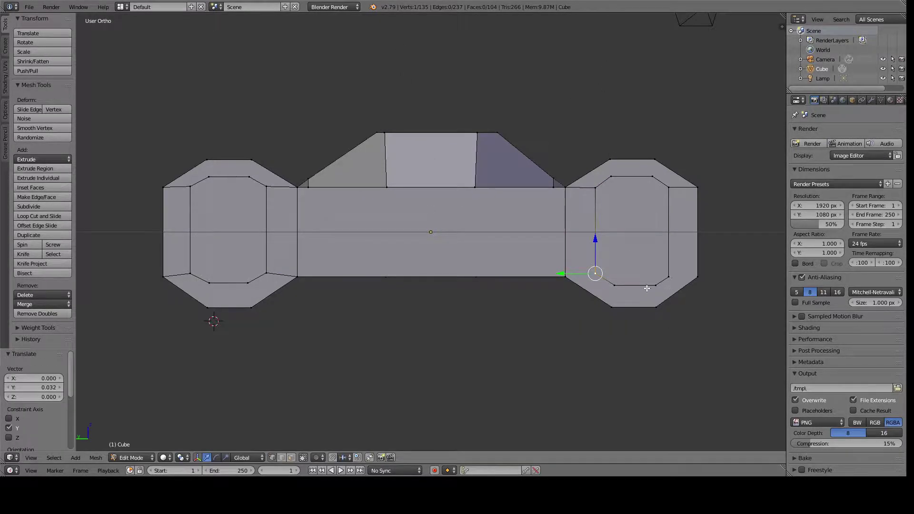
- Level a left-octagon vertex vertically with G+Z, adjusting its height twice
{"action": "right_click", "coordinate": [266, 187]}
{"action": "right_click", "coordinate": [190, 276]}
{"action": "key", "text": "g"}
{"action": "key", "text": "z"}
{"action": "left_click", "coordinate": [193, 152]}
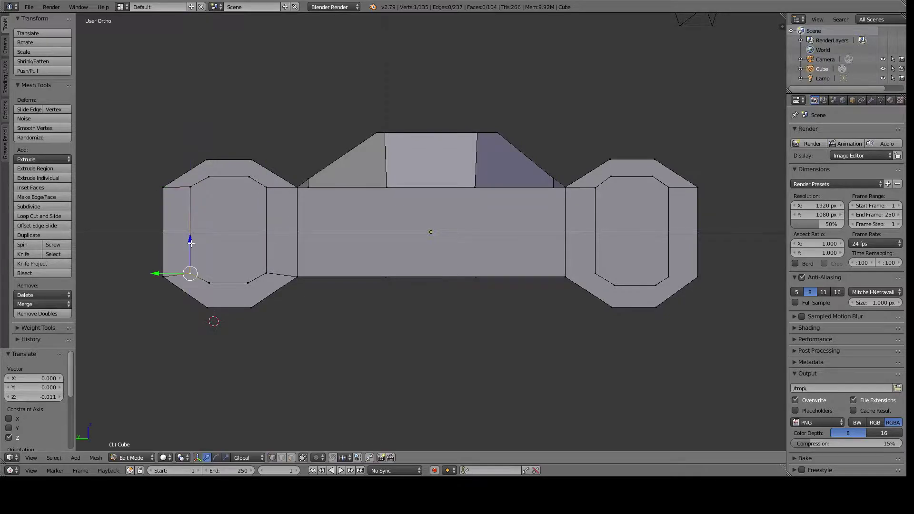
{"action": "key", "text": "g"}
{"action": "key", "text": "z"}
{"action": "left_click", "coordinate": [191, 242]}
- Move the next left-octagon vertex and a top vertex vertically into line
{"action": "right_click", "coordinate": [266, 238]}
{"action": "right_click", "coordinate": [210, 284]}
{"action": "key", "text": "g"}
{"action": "key", "text": "z"}
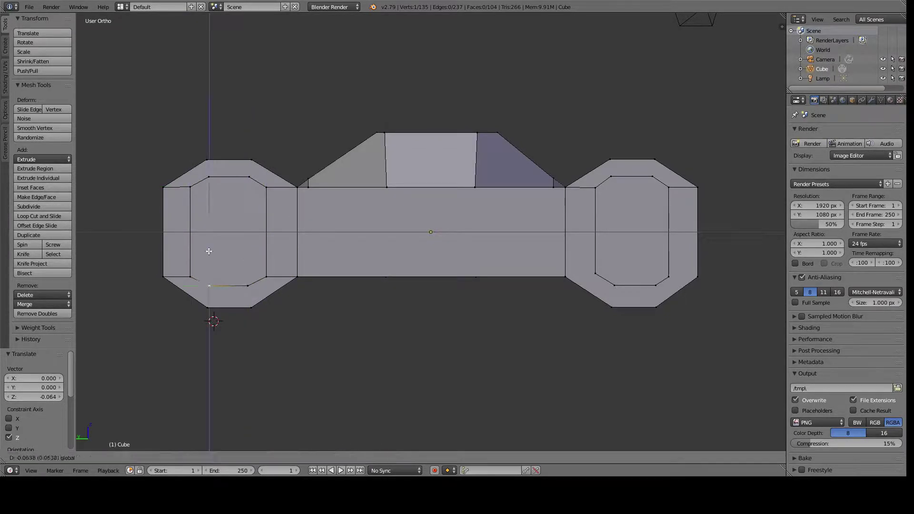
{"action": "left_click", "coordinate": [204, 253]}
{"action": "right_click", "coordinate": [190, 187]}
{"action": "key", "text": "g"}
{"action": "key", "text": "z"}
{"action": "key", "text": "Return"}
- Adjust a right-octagon vertex along Z, then sideways along Y
{"action": "right_click", "coordinate": [597, 189]}
{"action": "key", "text": "g"}
{"action": "key", "text": "z"}
{"action": "left_click", "coordinate": [679, 257]}
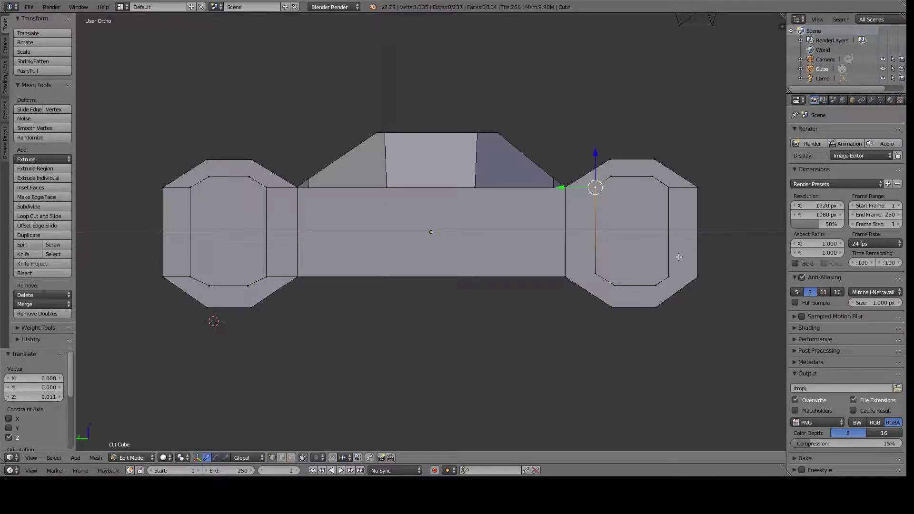
{"action": "key", "text": "g"}
{"action": "key", "text": "y"}
{"action": "left_click", "coordinate": [633, 328]}
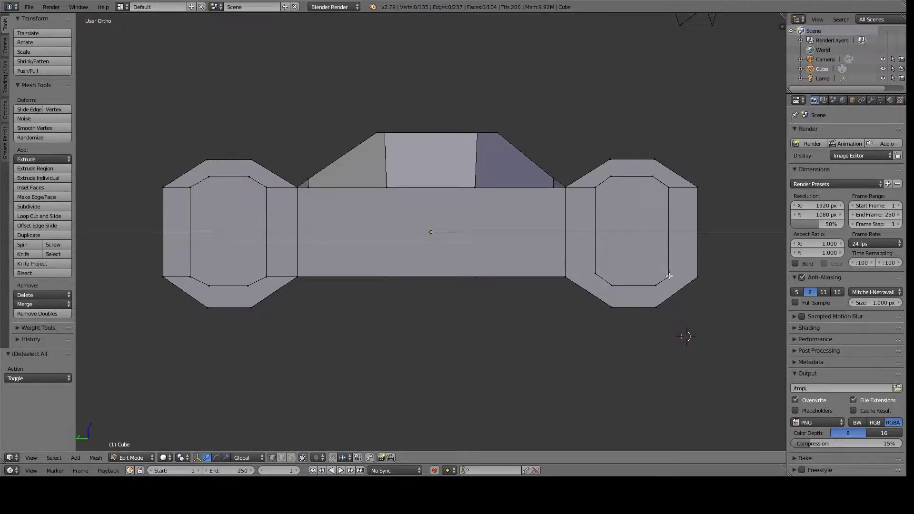
- In top view, pull the inner octagon faces outward along X to taper the pods
{"action": "key", "text": "a"}
{"action": "key", "text": "k"}
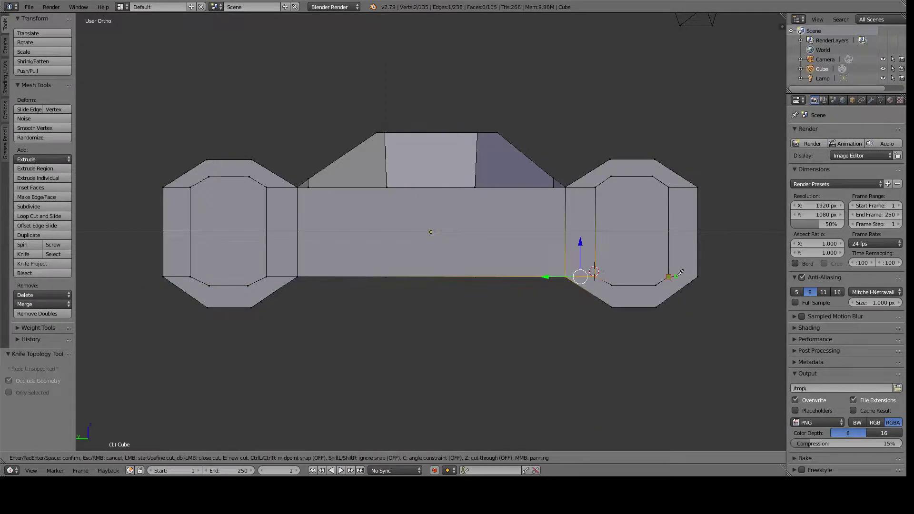
{"action": "key", "text": "Return"}
{"action": "key", "text": "KP_7"}
{"action": "key", "text": "g"}
{"action": "key", "text": "x"}
{"action": "left_click", "coordinate": [326, 296]}
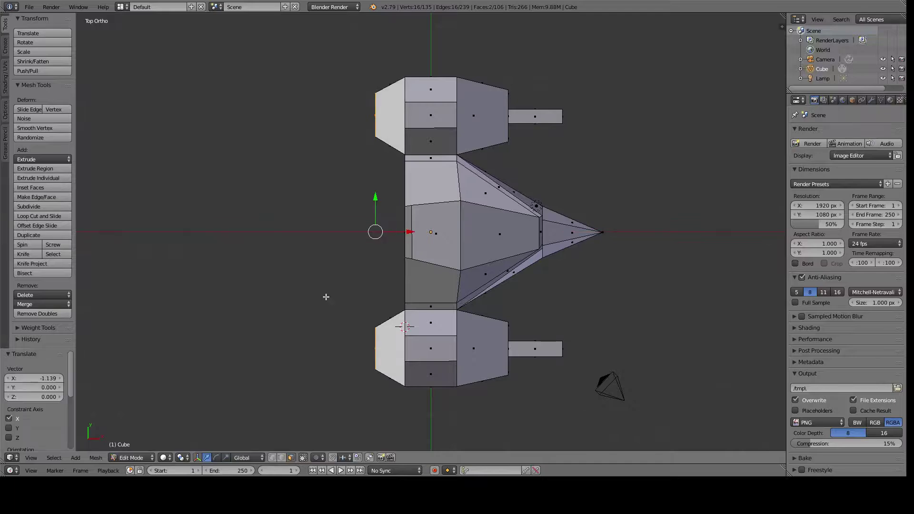
{"action": "mouse_move", "coordinate": [326, 297]}
{"action": "middle_mouse_down"}
{"action": "mouse_move", "coordinate": [286, 241]}
{"action": "mouse_move", "coordinate": [421, 291]}
{"action": "mouse_move", "coordinate": [418, 265]}
{"action": "mouse_move", "coordinate": [395, 312]}
{"action": "middle_mouse_up"}
{"action": "key", "text": "a"}
{"action": "scroll", "coordinate": [401, 243], "scroll_direction": "up", "scroll_amount": 3}
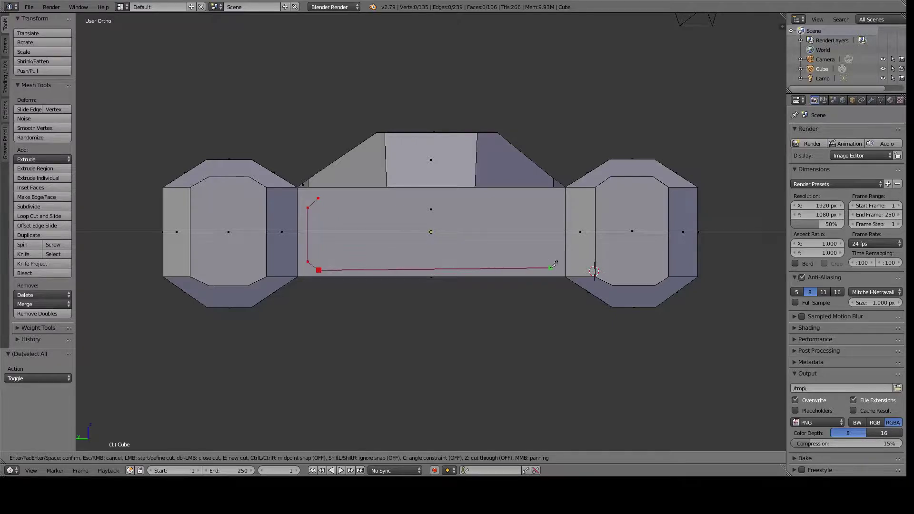
- Close and confirm the knife-cut panel outline on the hull's side face
{"action": "left_click", "coordinate": [325, 193]}
{"action": "key", "text": "Return"}
{"action": "scroll", "coordinate": [352, 217], "scroll_direction": "up", "scroll_amount": 1}
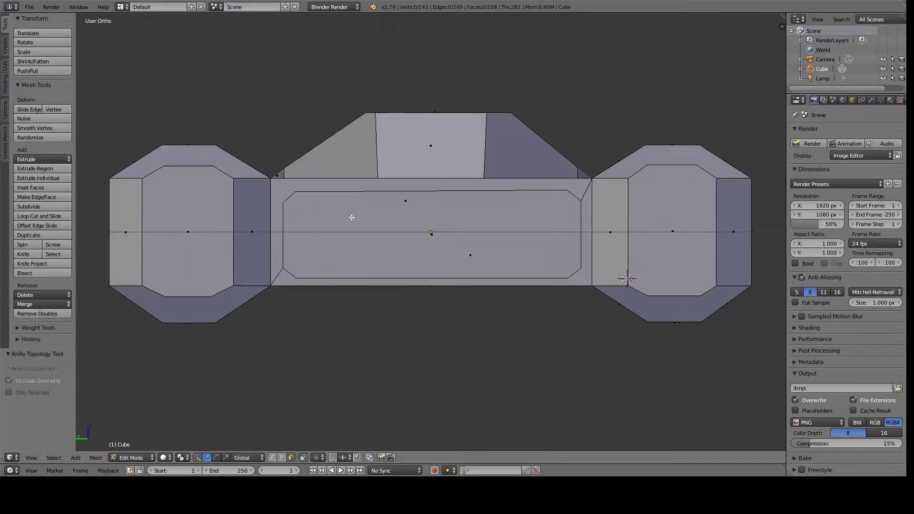
{"action": "scroll", "coordinate": [302, 214], "scroll_direction": "up", "scroll_amount": 2}
- Knife-cut across all four corners of the hull panel
{"action": "key", "text": "k"}
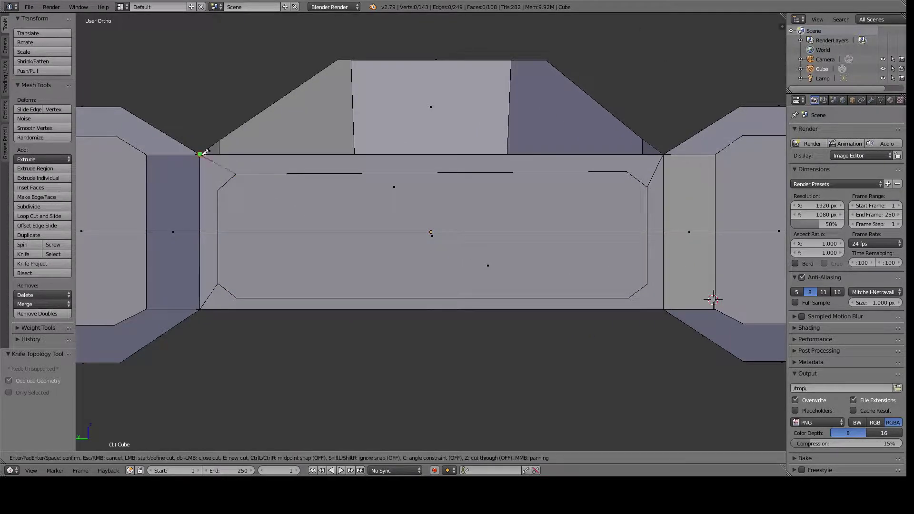
{"action": "left_click", "coordinate": [236, 175]}
{"action": "left_click", "coordinate": [200, 310]}
{"action": "left_click", "coordinate": [664, 310]}
{"action": "key", "text": "Return"}
{"action": "left_click", "coordinate": [650, 187]}
{"action": "key", "text": "Return"}
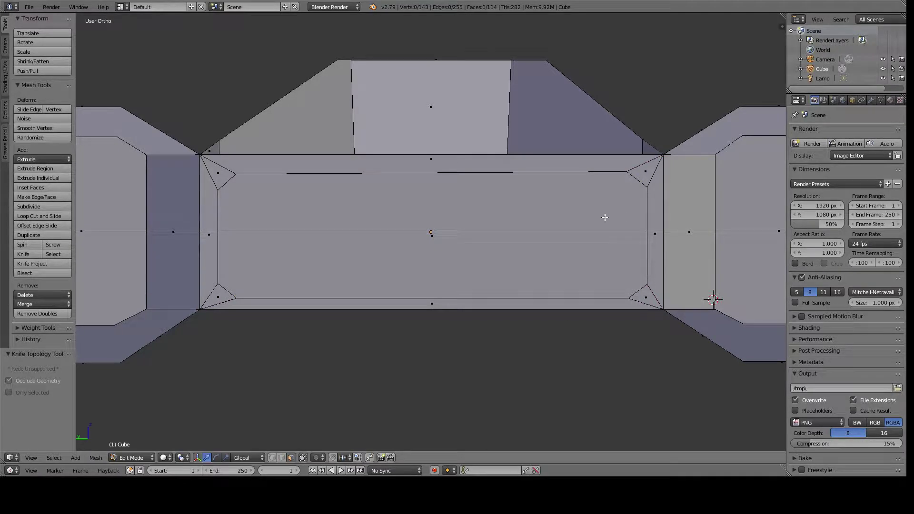
- Align the top-left and bottom-left corner vertices vertically with the panel's top and bottom edges
{"action": "key", "text": "g"}
{"action": "key", "text": "z"}
{"action": "left_click", "coordinate": [236, 137]}
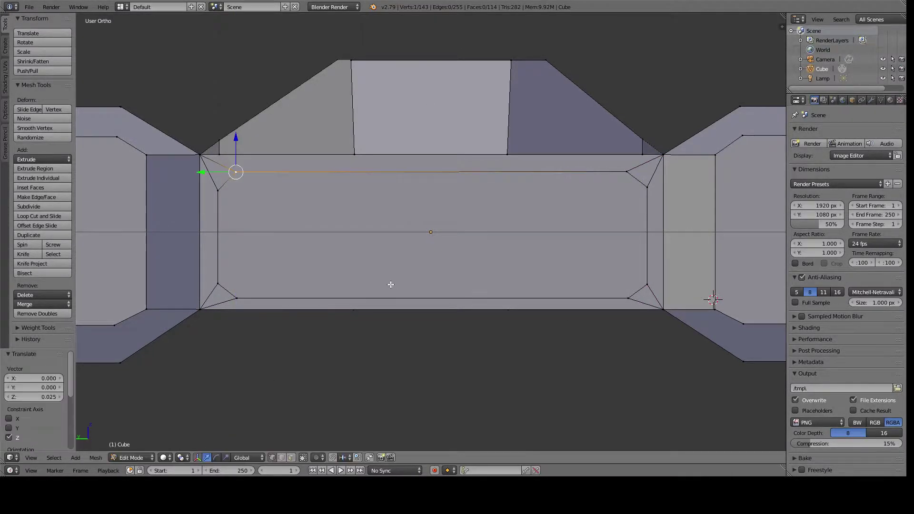
{"action": "key", "text": "a"}
{"action": "right_click", "coordinate": [237, 298]}
{"action": "left_click", "coordinate": [236, 298]}
{"action": "key", "text": "g"}
{"action": "key", "text": "z"}
{"action": "left_click", "coordinate": [265, 263]}
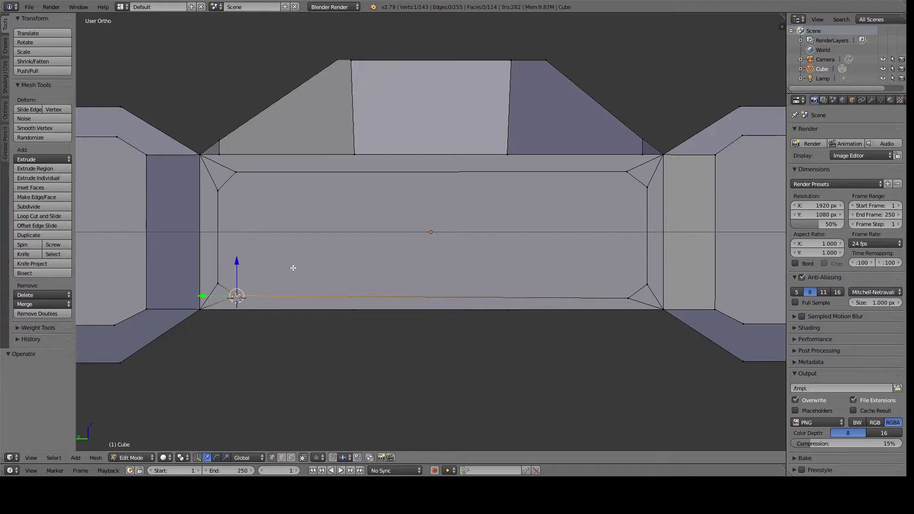
- Extrude the border faces around the panel and move them along X
{"action": "mouse_move", "coordinate": [292, 268]}
{"action": "middle_mouse_down"}
{"action": "mouse_move", "coordinate": [261, 266]}
{"action": "mouse_move", "coordinate": [284, 271]}
{"action": "middle_mouse_up"}
{"action": "right_click", "coordinate": [611, 246], "text": "alt"}
{"action": "middle_click_drag", "start_coordinate": [611, 246], "coordinate": [618, 220]}
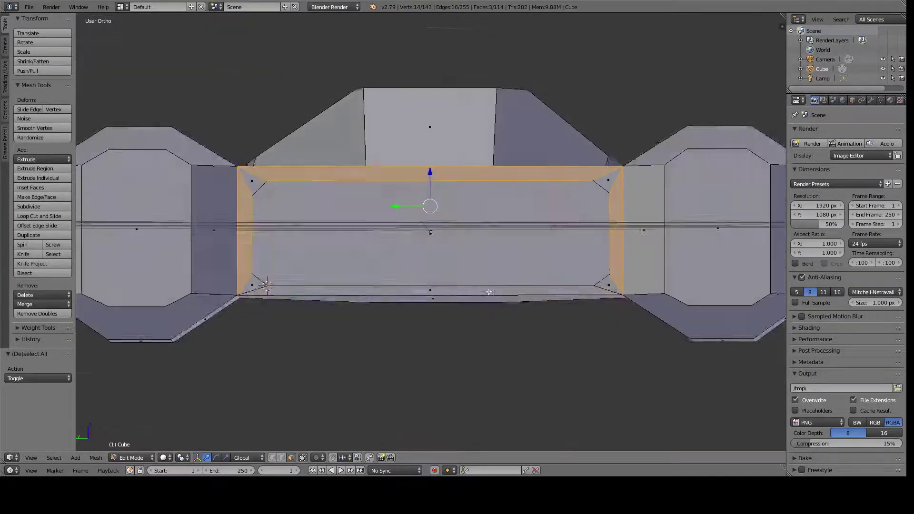
{"action": "key", "text": "e"}
{"action": "key", "text": "KP_7"}
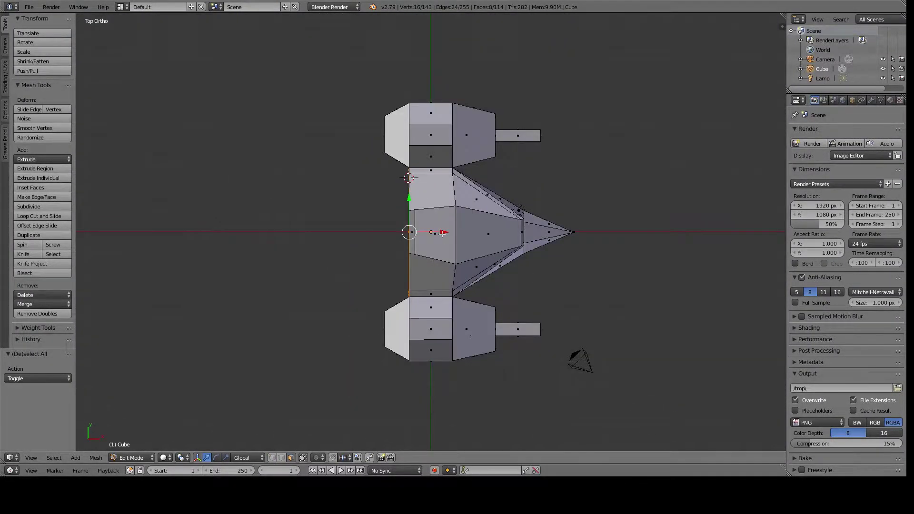
{"action": "left_click", "coordinate": [396, 224]}
{"action": "mouse_move", "coordinate": [345, 271]}
{"action": "middle_mouse_down"}
{"action": "mouse_move", "coordinate": [421, 305]}
{"action": "mouse_move", "coordinate": [572, 129]}
{"action": "middle_mouse_up"}
{"action": "key", "text": "g"}
{"action": "key", "text": "x"}
{"action": "left_click", "coordinate": [561, 316]}
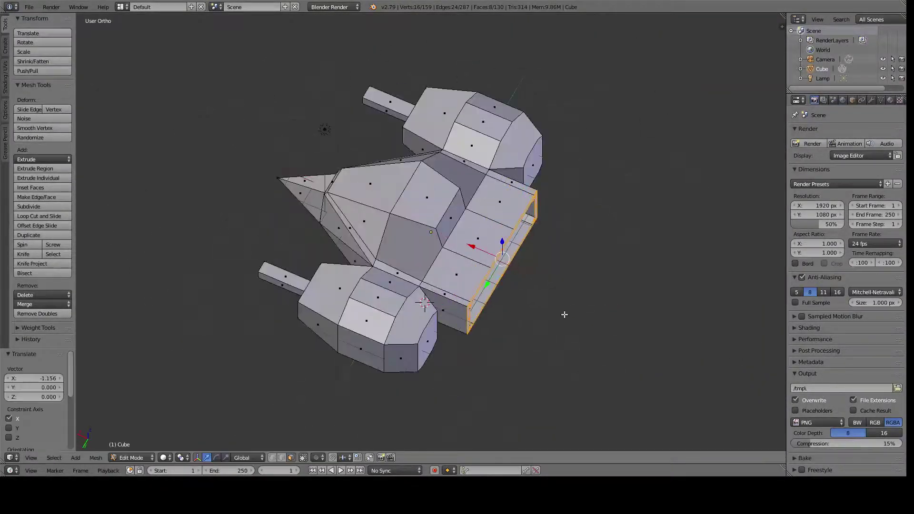
{"action": "middle_click_drag", "start_coordinate": [592, 341], "coordinate": [474, 263]}
{"action": "mouse_move", "coordinate": [511, 312]}
{"action": "middle_mouse_down"}
{"action": "mouse_move", "coordinate": [556, 303]}
{"action": "mouse_move", "coordinate": [500, 314]}
{"action": "middle_mouse_up"}
- Select the inset rear panel's corners and scale them down into a recessed frame
{"action": "right_click", "coordinate": [434, 215]}
{"action": "scroll", "coordinate": [500, 317], "scroll_direction": "up", "scroll_amount": 3}
{"action": "right_click", "coordinate": [292, 224]}
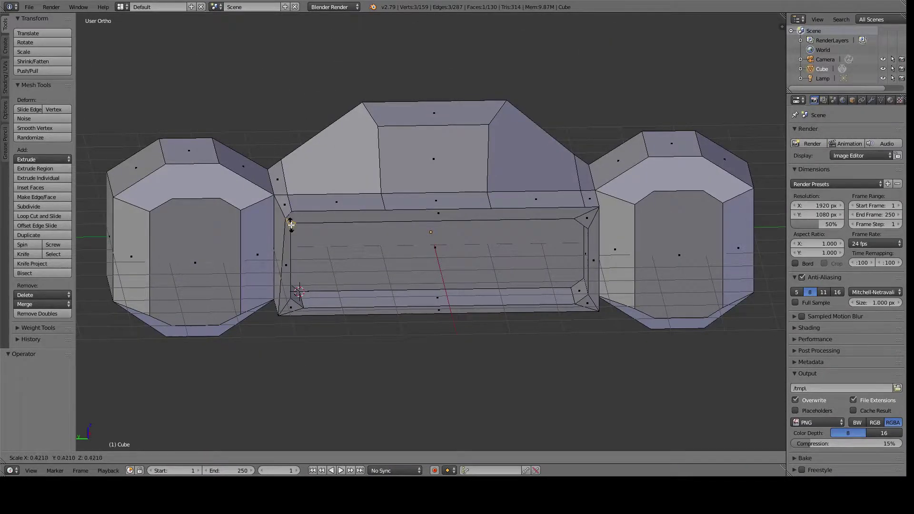
{"action": "right_click", "coordinate": [585, 223], "text": "shift"}
{"action": "key", "text": "s"}
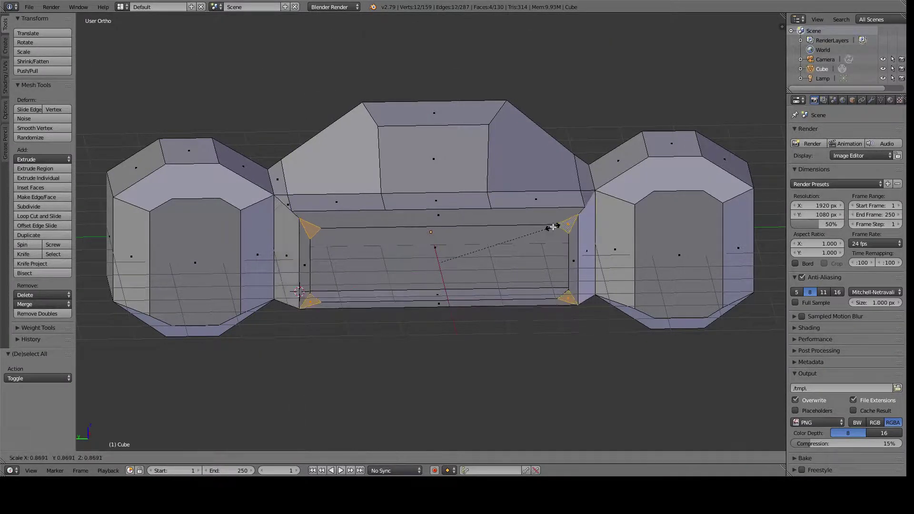
{"action": "middle_click_drag", "start_coordinate": [549, 226], "coordinate": [506, 259]}
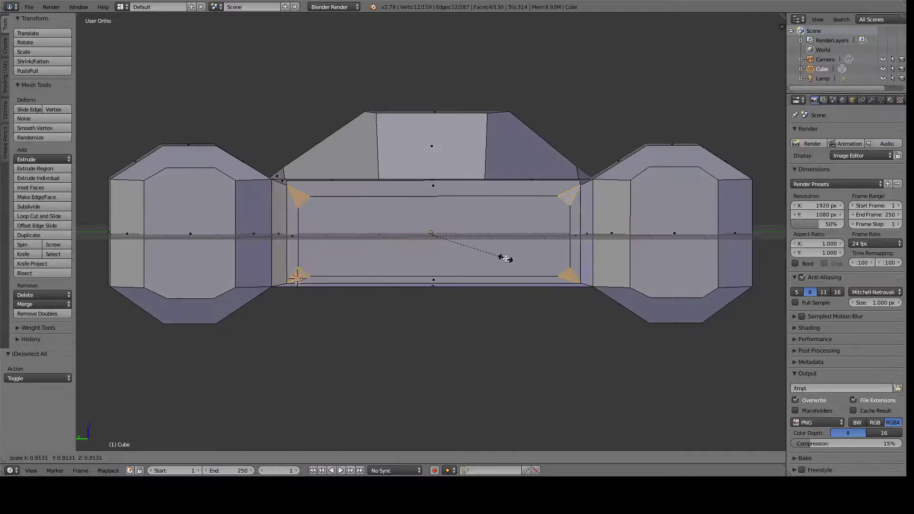
{"action": "left_click", "coordinate": [500, 250]}
{"action": "key", "text": "a"}
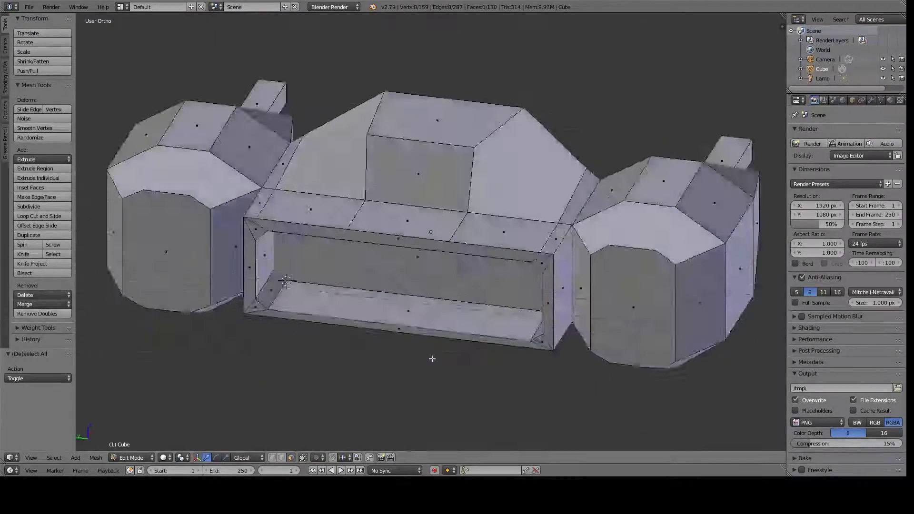
{"action": "mouse_move", "coordinate": [500, 250]}
{"action": "middle_mouse_down"}
{"action": "mouse_move", "coordinate": [433, 152]}
{"action": "mouse_move", "coordinate": [405, 239]}
{"action": "mouse_move", "coordinate": [451, 151]}
{"action": "mouse_move", "coordinate": [485, 352]}
{"action": "mouse_move", "coordinate": [449, 337]}
{"action": "mouse_move", "coordinate": [465, 326]}
{"action": "mouse_move", "coordinate": [418, 357]}
{"action": "mouse_move", "coordinate": [508, 318]}
{"action": "mouse_move", "coordinate": [517, 221]}
{"action": "mouse_move", "coordinate": [597, 310]}
{"action": "mouse_move", "coordinate": [641, 330]}
{"action": "mouse_move", "coordinate": [502, 337]}
{"action": "mouse_move", "coordinate": [359, 369]}
{"action": "mouse_move", "coordinate": [518, 276]}
{"action": "mouse_move", "coordinate": [547, 184]}
{"action": "mouse_move", "coordinate": [453, 225]}
{"action": "middle_mouse_up"}
{"action": "right_click", "coordinate": [449, 337]}
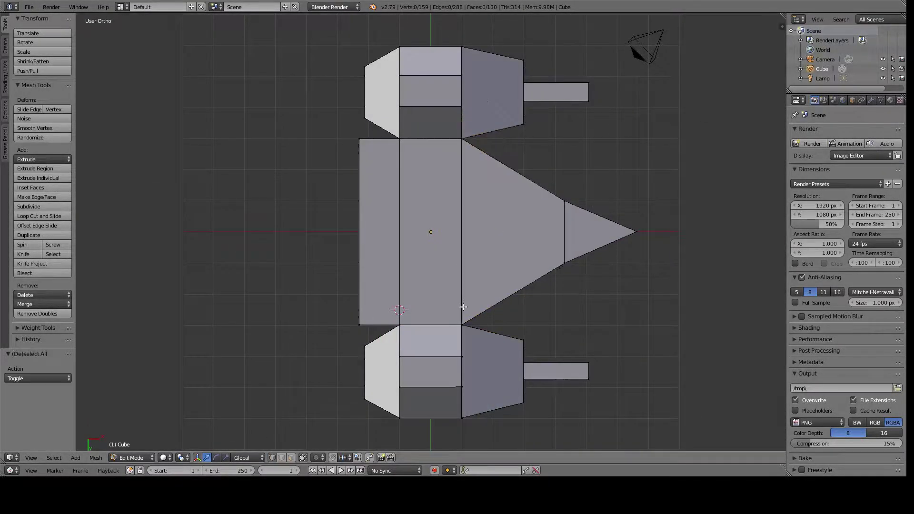
- Knife-cut a closed panel loop into the top of the hull
{"action": "mouse_move", "coordinate": [607, 328]}
{"action": "middle_mouse_down"}
{"action": "mouse_move", "coordinate": [548, 285]}
{"action": "mouse_move", "coordinate": [476, 310]}
{"action": "mouse_move", "coordinate": [437, 268]}
{"action": "mouse_move", "coordinate": [491, 363]}
{"action": "mouse_move", "coordinate": [419, 376]}
{"action": "middle_mouse_up"}
{"action": "right_click", "coordinate": [437, 268]}
{"action": "key", "text": "a"}
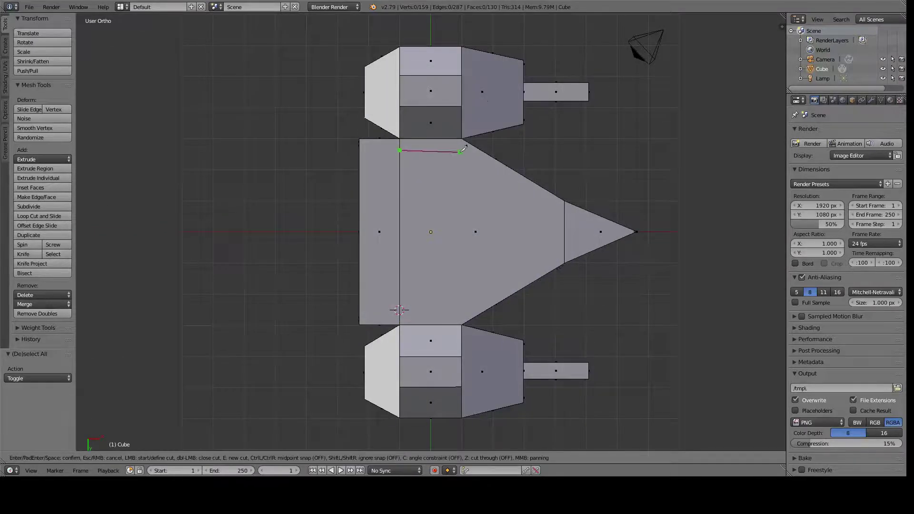
{"action": "left_click", "coordinate": [400, 310]}
{"action": "key", "text": "Return"}
{"action": "scroll", "coordinate": [431, 232], "scroll_direction": "up", "scroll_amount": 2}
{"action": "right_click_drag", "start_coordinate": [385, 347], "coordinate": [386, 345]}
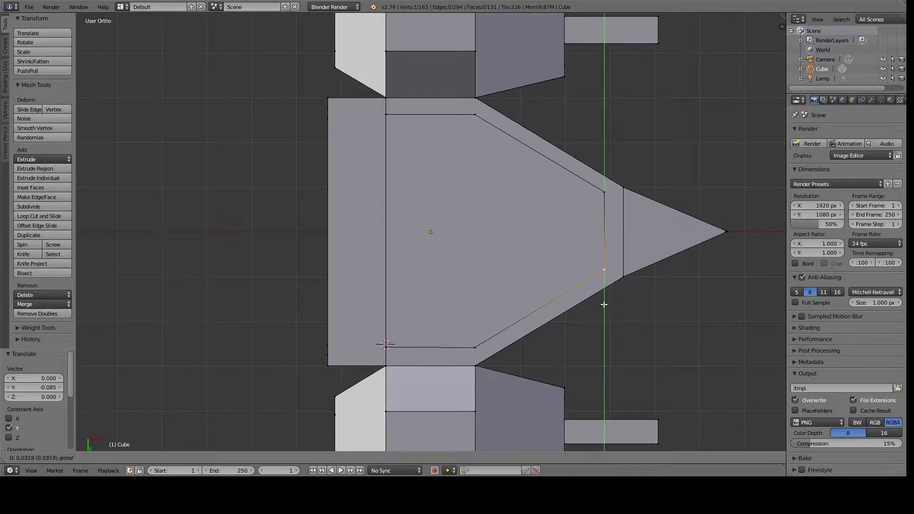
- Shift the new top panel slightly along the Z axis
{"action": "mouse_move", "coordinate": [410, 333]}
{"action": "middle_mouse_down"}
{"action": "mouse_move", "coordinate": [452, 350]}
{"action": "mouse_move", "coordinate": [658, 337]}
{"action": "mouse_move", "coordinate": [542, 309]}
{"action": "mouse_move", "coordinate": [470, 316]}
{"action": "mouse_move", "coordinate": [435, 228]}
{"action": "middle_mouse_up"}
{"action": "key", "text": "a"}
{"action": "right_click", "coordinate": [435, 228]}
{"action": "key", "text": "g"}
{"action": "key", "text": "z"}
{"action": "left_click", "coordinate": [576, 321]}
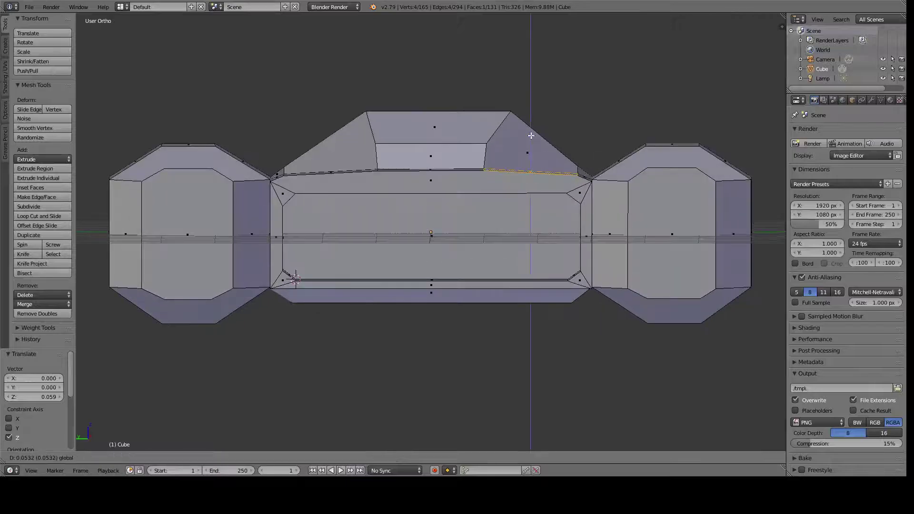
{"action": "mouse_move", "coordinate": [576, 322]}
{"action": "middle_mouse_down"}
{"action": "mouse_move", "coordinate": [612, 317]}
{"action": "mouse_move", "coordinate": [649, 333]}
{"action": "mouse_move", "coordinate": [528, 291]}
{"action": "mouse_move", "coordinate": [546, 377]}
{"action": "mouse_move", "coordinate": [398, 392]}
{"action": "middle_mouse_up"}
- Knife new cut edges into the hull beside the nose
{"action": "scroll", "coordinate": [546, 378], "scroll_direction": "up", "scroll_amount": 3}
{"action": "scroll", "coordinate": [398, 392], "scroll_direction": "up", "scroll_amount": 3}
{"action": "right_click", "coordinate": [399, 392]}
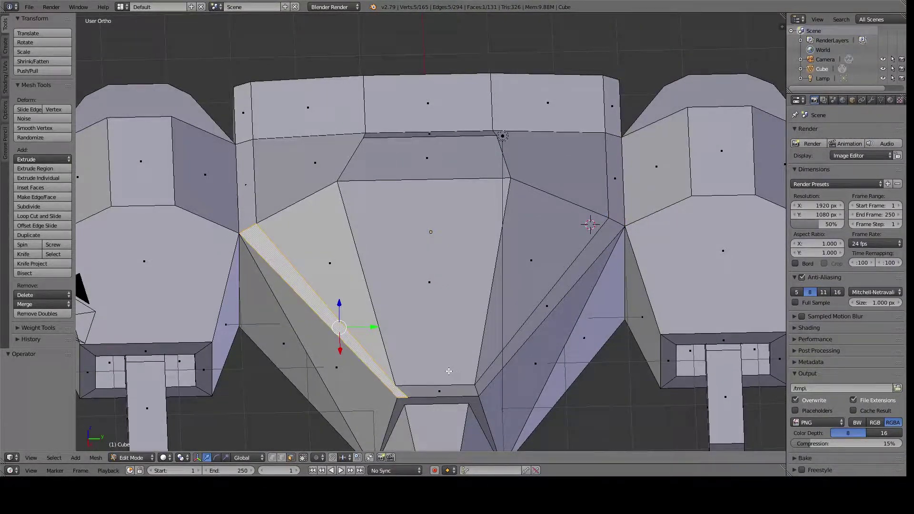
{"action": "key", "text": "a"}
{"action": "key", "text": "k"}
{"action": "scroll", "coordinate": [401, 391], "scroll_direction": "down", "scroll_amount": 2}
{"action": "key", "text": "Return"}
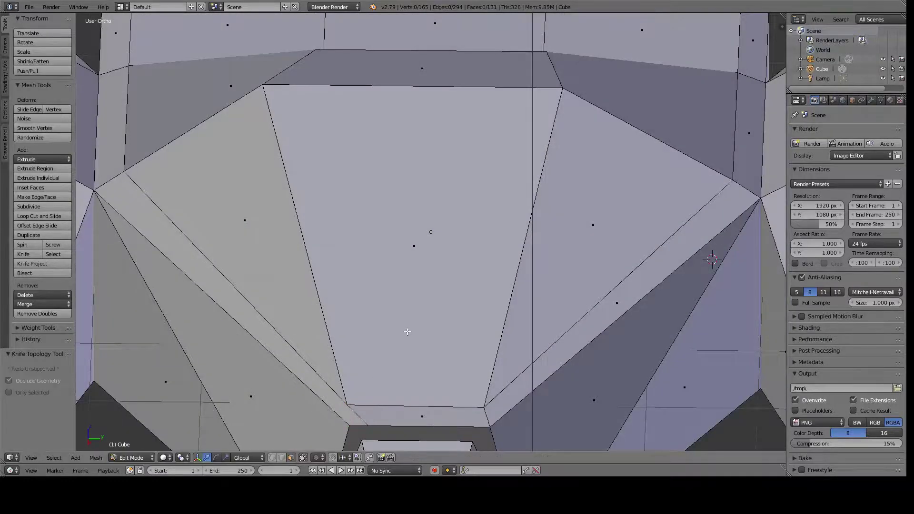
{"action": "scroll", "coordinate": [347, 429], "scroll_direction": "down", "scroll_amount": 3}
{"action": "mouse_move", "coordinate": [347, 429]}
{"action": "middle_mouse_down"}
{"action": "mouse_move", "coordinate": [334, 358]}
{"action": "mouse_move", "coordinate": [300, 281]}
{"action": "mouse_move", "coordinate": [416, 295]}
{"action": "mouse_move", "coordinate": [326, 310]}
{"action": "mouse_move", "coordinate": [435, 290]}
{"action": "mouse_move", "coordinate": [429, 296]}
{"action": "mouse_move", "coordinate": [448, 375]}
{"action": "mouse_move", "coordinate": [408, 411]}
{"action": "middle_mouse_up"}
- Nudge an edge near the nose slightly along Y
{"action": "scroll", "coordinate": [428, 296], "scroll_direction": "up", "scroll_amount": 5}
{"action": "key", "text": "Tab"}
{"action": "key", "text": "Tab"}
{"action": "right_click", "coordinate": [407, 410]}
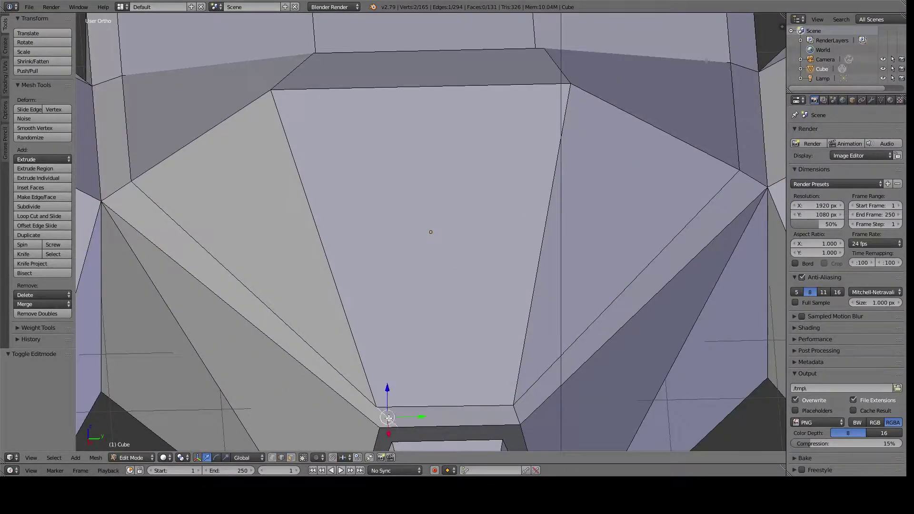
{"action": "key", "text": "g"}
{"action": "key", "text": "y"}
{"action": "left_click", "coordinate": [408, 407]}
{"action": "scroll", "coordinate": [407, 405], "scroll_direction": "down", "scroll_amount": 2}
- Add another knife cut line near the nose, then view the ship from the top
{"action": "key", "text": "a"}
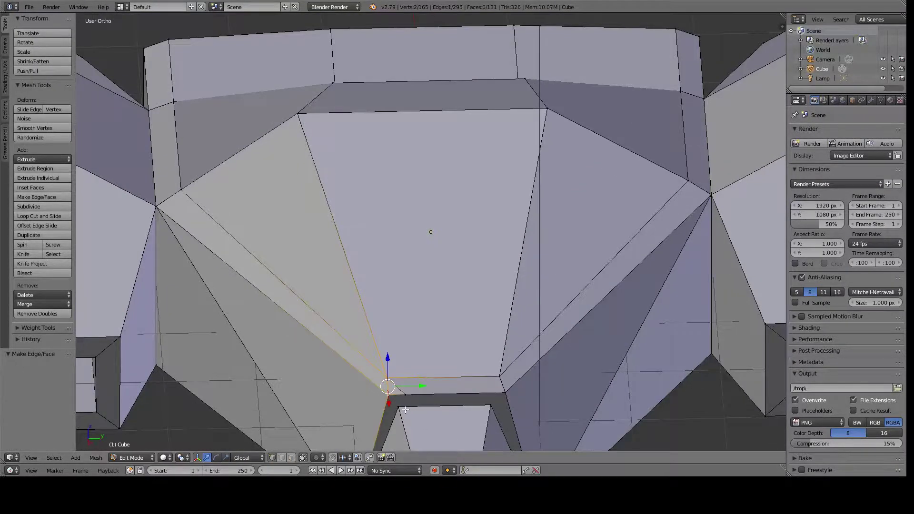
{"action": "scroll", "coordinate": [407, 405], "scroll_direction": "down", "scroll_amount": 1}
{"action": "scroll", "coordinate": [502, 374], "scroll_direction": "up", "scroll_amount": 3}
{"action": "key", "text": "k"}
{"action": "left_click", "coordinate": [483, 392]}
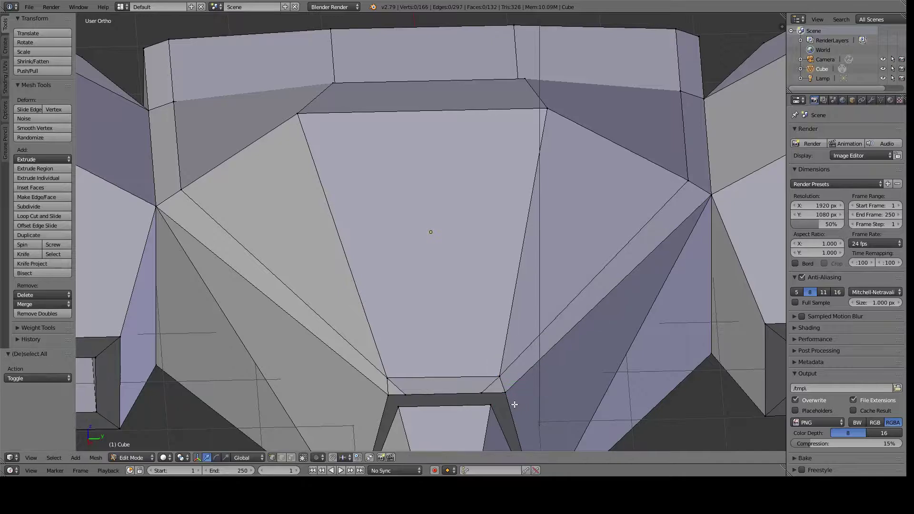
{"action": "key", "text": "Return"}
{"action": "scroll", "coordinate": [514, 400], "scroll_direction": "down", "scroll_amount": 8}
{"action": "mouse_move", "coordinate": [459, 351]}
{"action": "middle_mouse_down"}
{"action": "mouse_move", "coordinate": [529, 241]}
{"action": "mouse_move", "coordinate": [627, 302]}
{"action": "middle_mouse_up"}
{"action": "key", "text": "KP_7"}
- Knife-cut across the upper and lower barrel tips in Top view
{"action": "key", "text": "k"}
{"action": "left_click", "coordinate": [606, 74]}
{"action": "key", "text": "Return"}
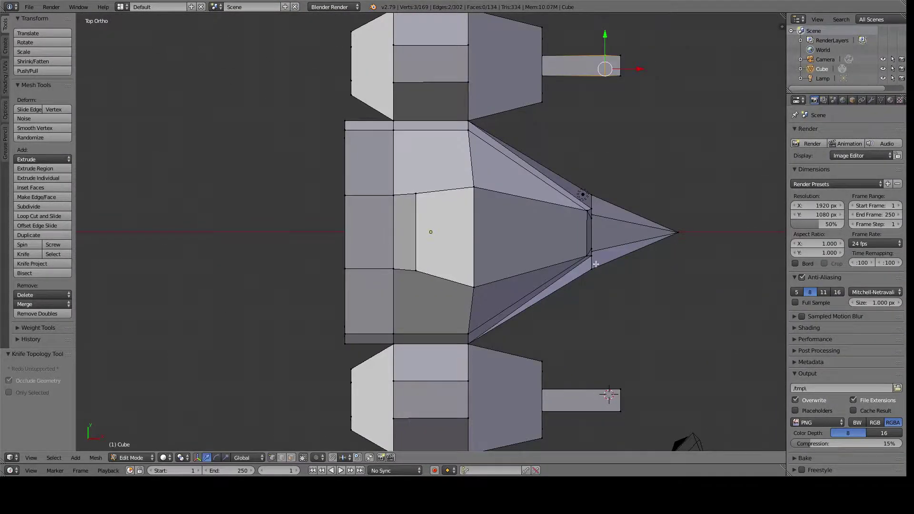
{"action": "key", "text": "k"}
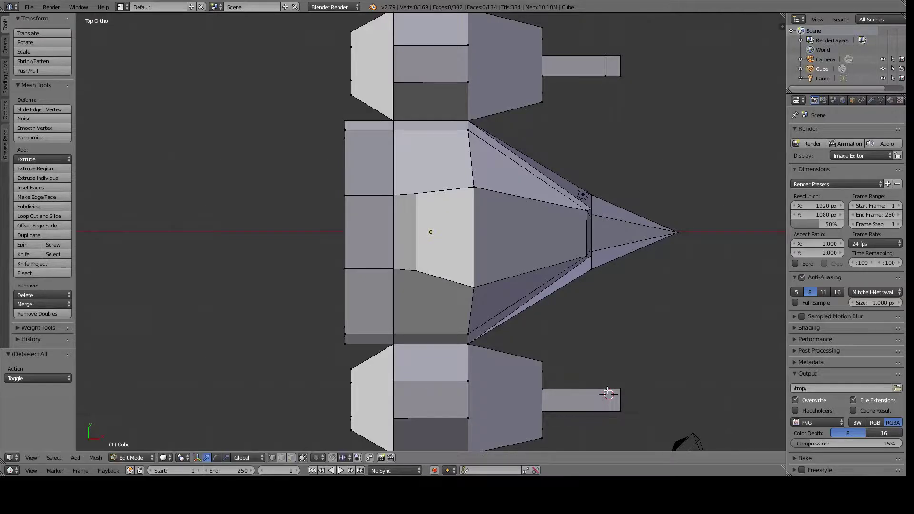
{"action": "key", "text": "k"}
{"action": "left_click", "coordinate": [610, 396]}
{"action": "key", "text": "Return"}
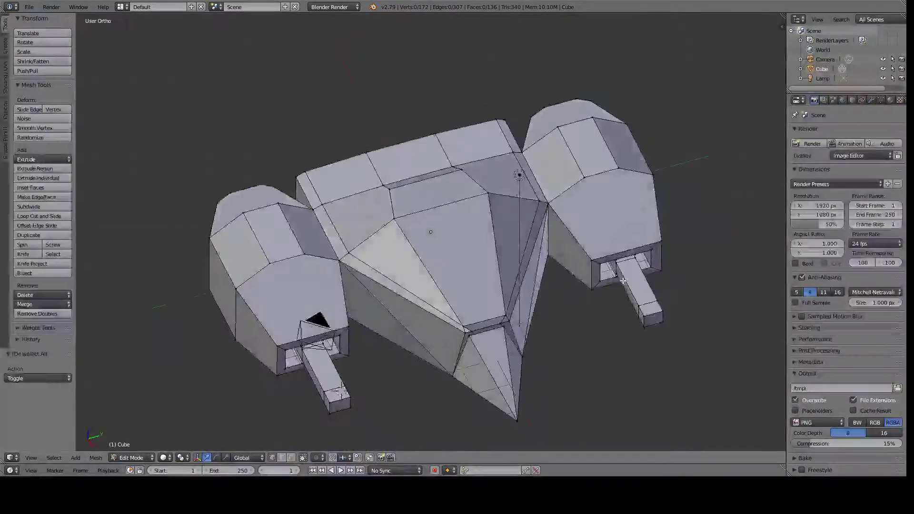
- Slide the new barrel-tip edges into their final positions
{"action": "middle_click_drag", "start_coordinate": [607, 394], "coordinate": [665, 357]}
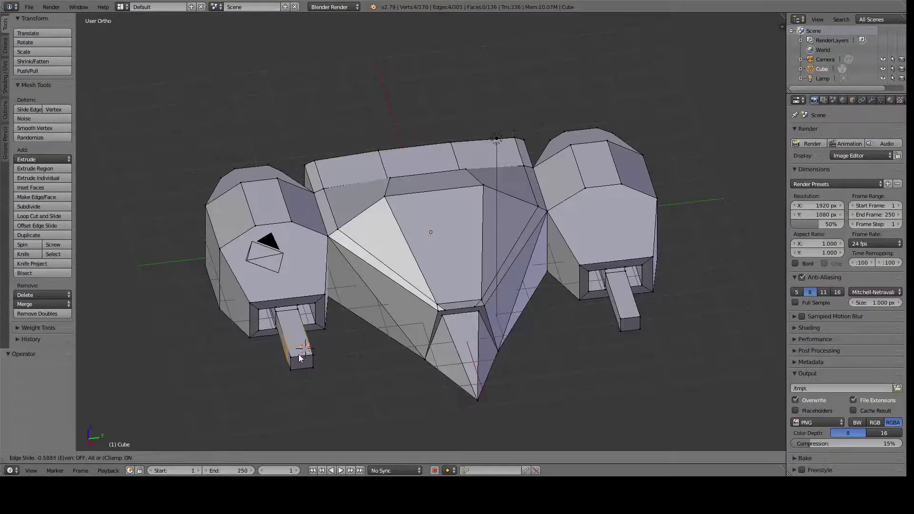
{"action": "left_click", "coordinate": [300, 358]}
{"action": "key", "text": "a"}
{"action": "left_click", "coordinate": [627, 325]}
{"action": "key", "text": "a"}
{"action": "mouse_move", "coordinate": [626, 325]}
{"action": "middle_mouse_down"}
{"action": "mouse_move", "coordinate": [221, 294]}
{"action": "mouse_move", "coordinate": [417, 329]}
{"action": "middle_mouse_up"}
- Undo a trial barrel-face extrusion and reorient to see inside the pod openings
{"action": "key", "text": "e"}
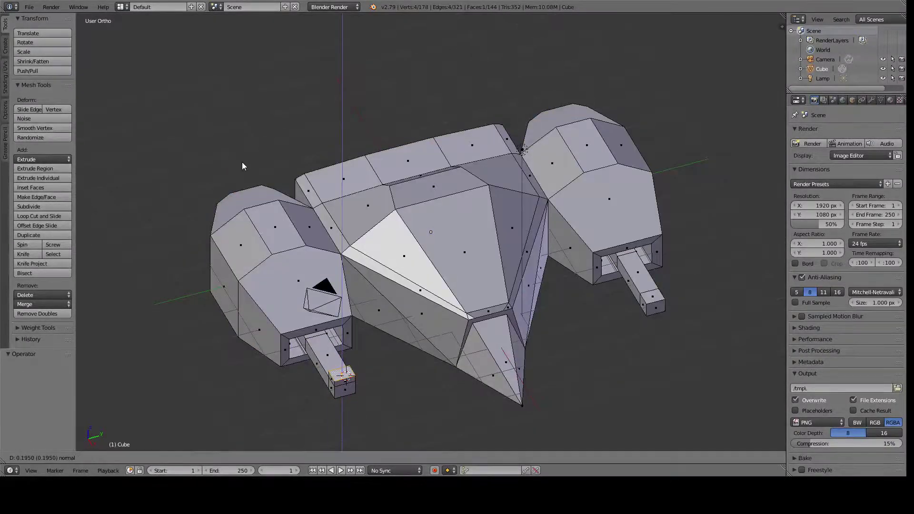
{"action": "key", "text": "Escape"}
{"action": "key", "text": "ctrl+z"}
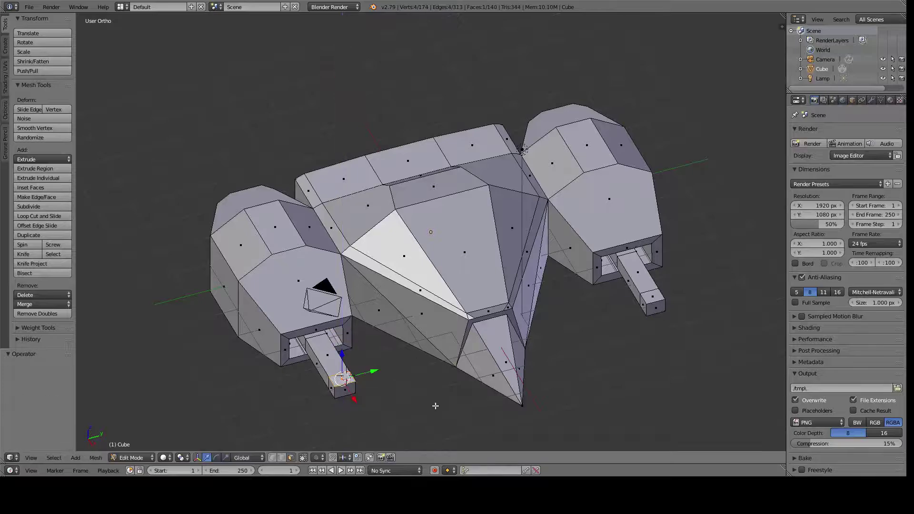
{"action": "mouse_move", "coordinate": [428, 286]}
{"action": "middle_mouse_down"}
{"action": "mouse_move", "coordinate": [450, 351]}
{"action": "mouse_move", "coordinate": [379, 319]}
{"action": "mouse_move", "coordinate": [411, 338]}
{"action": "mouse_move", "coordinate": [621, 311]}
{"action": "middle_mouse_up"}
{"action": "key", "text": "a"}
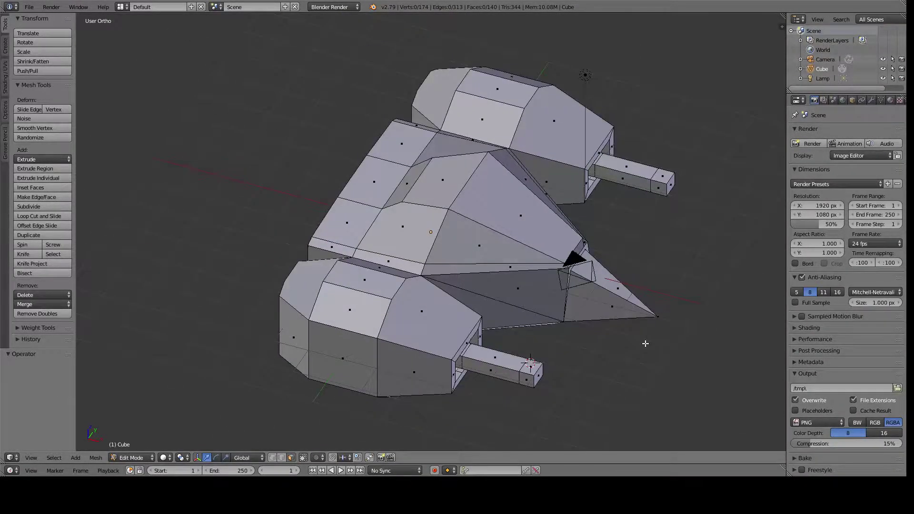
{"action": "mouse_move", "coordinate": [645, 343]}
{"action": "middle_mouse_down"}
{"action": "mouse_move", "coordinate": [582, 321]}
{"action": "mouse_move", "coordinate": [578, 333]}
{"action": "middle_mouse_up"}
{"action": "scroll", "coordinate": [316, 383], "scroll_direction": "up", "scroll_amount": 2}
{"action": "mouse_move", "coordinate": [317, 384]}
{"action": "middle_mouse_down"}
{"action": "mouse_move", "coordinate": [308, 394]}
{"action": "mouse_move", "coordinate": [285, 321]}
{"action": "mouse_move", "coordinate": [342, 373]}
{"action": "mouse_move", "coordinate": [443, 367]}
{"action": "mouse_move", "coordinate": [417, 217]}
{"action": "mouse_move", "coordinate": [418, 286]}
{"action": "middle_mouse_up"}
- Extrude the left pod's barrel face and thicken it with Shrink/Fatten
{"action": "right_click", "coordinate": [418, 217]}
{"action": "key", "text": "e"}
{"action": "key", "text": "alt+s"}
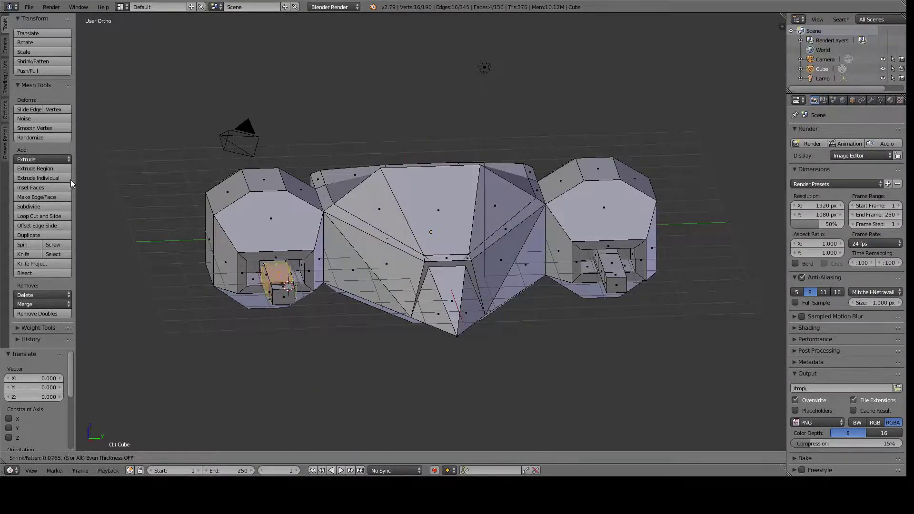
{"action": "left_click", "coordinate": [72, 184]}
{"action": "key", "text": "e"}
{"action": "key", "text": "a"}
- Extrude and thicken the right pod's barrel face the same way
{"action": "mouse_move", "coordinate": [90, 188]}
{"action": "middle_mouse_down"}
{"action": "mouse_move", "coordinate": [503, 305]}
{"action": "mouse_move", "coordinate": [286, 215]}
{"action": "middle_mouse_up"}
{"action": "right_click", "coordinate": [502, 304]}
{"action": "left_click", "coordinate": [42, 178]}
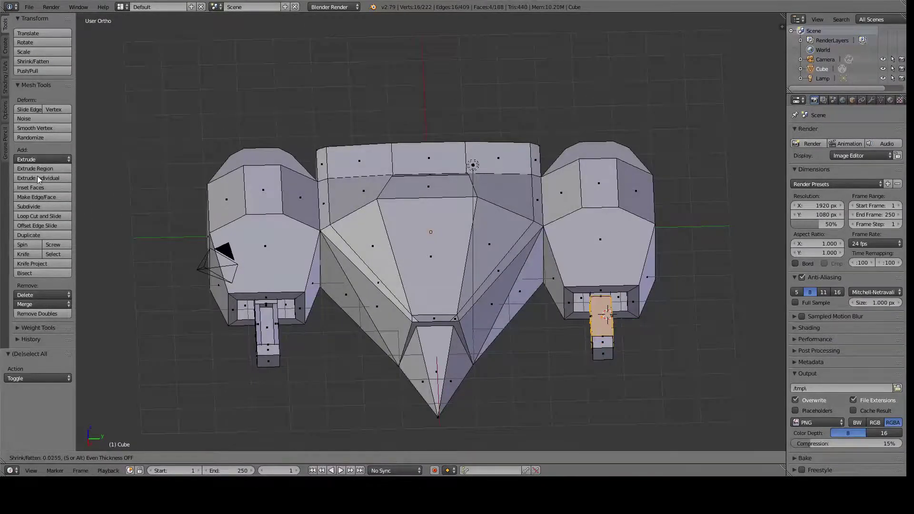
{"action": "left_click", "coordinate": [38, 173]}
{"action": "key", "text": "a"}
{"action": "mouse_move", "coordinate": [536, 351]}
{"action": "middle_mouse_down"}
{"action": "mouse_move", "coordinate": [248, 355]}
{"action": "mouse_move", "coordinate": [84, 227]}
{"action": "middle_mouse_up"}
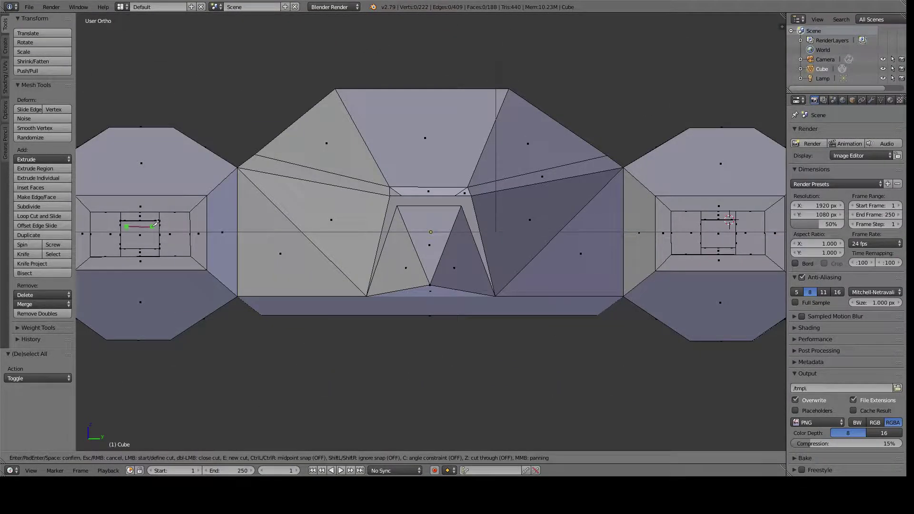
- Knife-cut inside both pods and push the right pod's new face inward
{"action": "key", "text": "Return"}
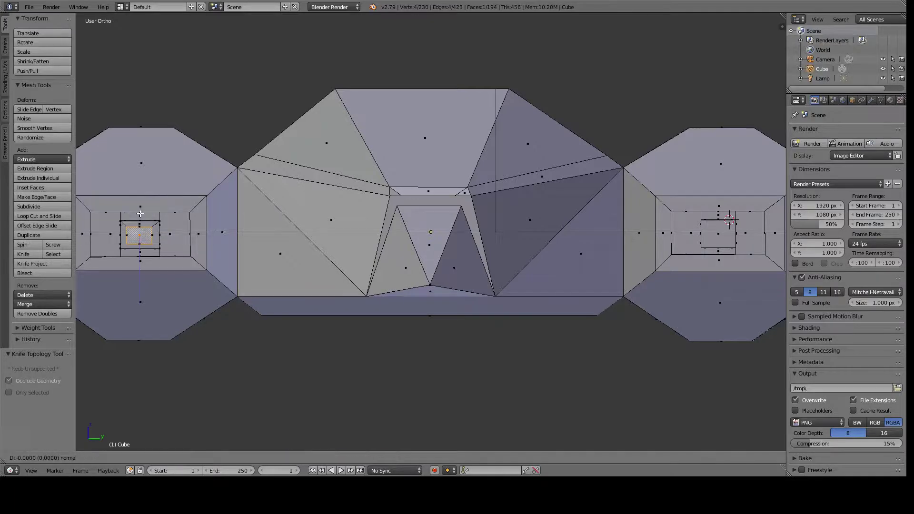
{"action": "left_click", "coordinate": [141, 214]}
{"action": "key", "text": "a"}
{"action": "mouse_move", "coordinate": [174, 239]}
{"action": "middle_mouse_down"}
{"action": "mouse_move", "coordinate": [418, 364]}
{"action": "mouse_move", "coordinate": [492, 352]}
{"action": "middle_mouse_up"}
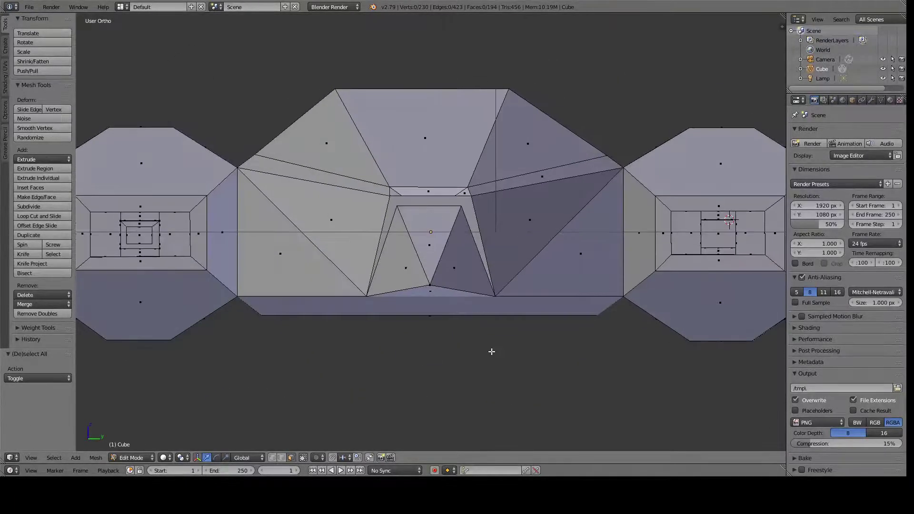
{"action": "key", "text": "k"}
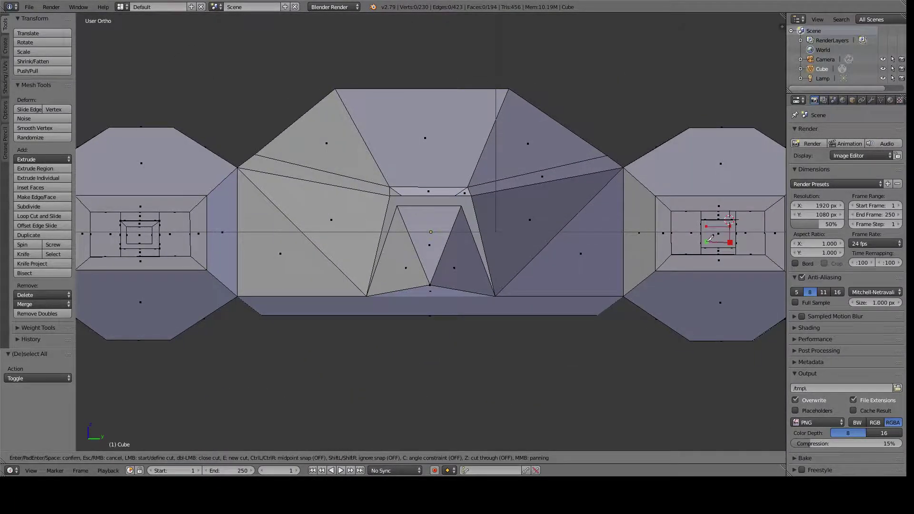
{"action": "key", "text": "Return"}
{"action": "key", "text": "e"}
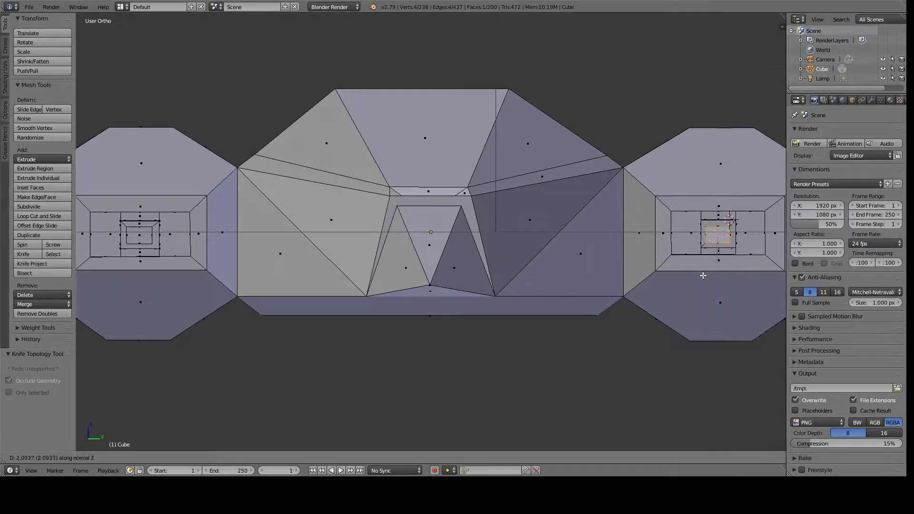
{"action": "left_click", "coordinate": [703, 276]}
{"action": "key", "text": "a"}
{"action": "middle_click_drag", "start_coordinate": [703, 276], "coordinate": [656, 375]}
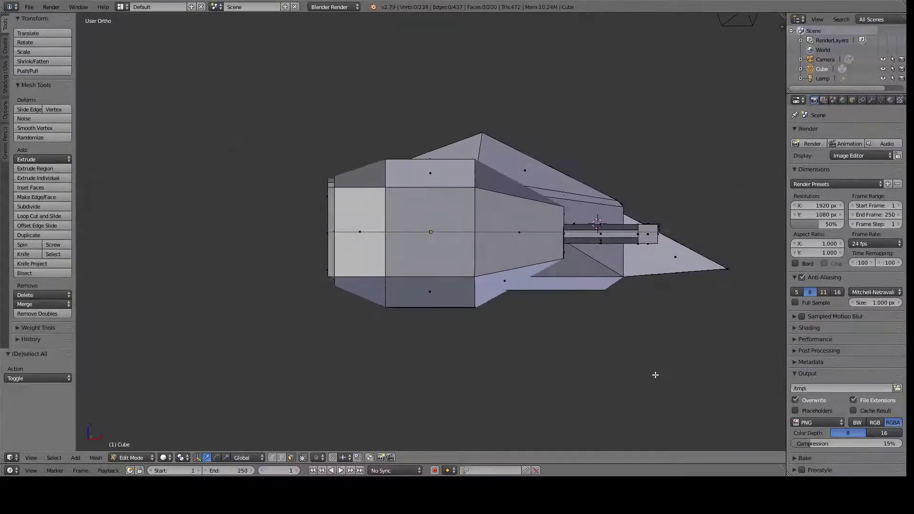
- Knife-cut lines along the pod sides from the front view
{"action": "key", "text": "KP_1"}
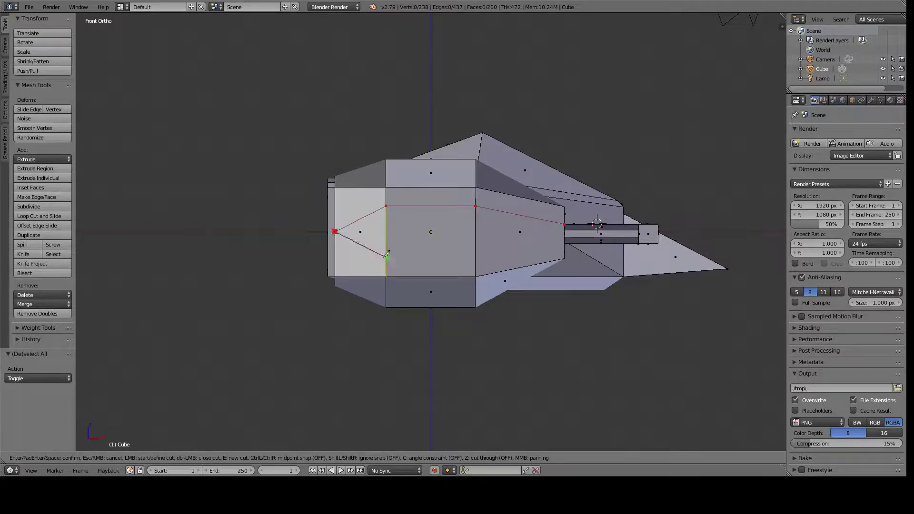
{"action": "key", "text": "Return"}
{"action": "key", "text": "KP_7"}
{"action": "key", "text": "KP_8"}
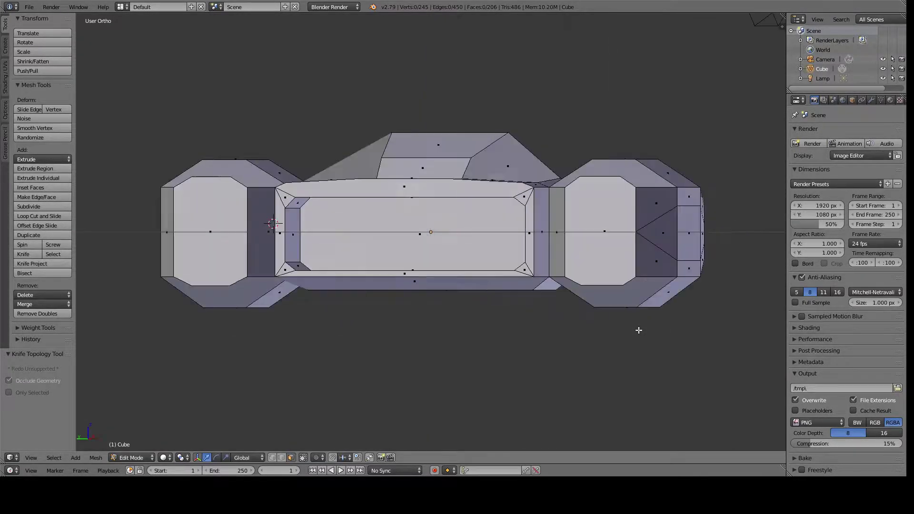
{"action": "key", "text": "KP_8"}
{"action": "key", "text": "KP_8"}
{"action": "key", "text": "k"}
{"action": "left_click", "coordinate": [456, 203]}
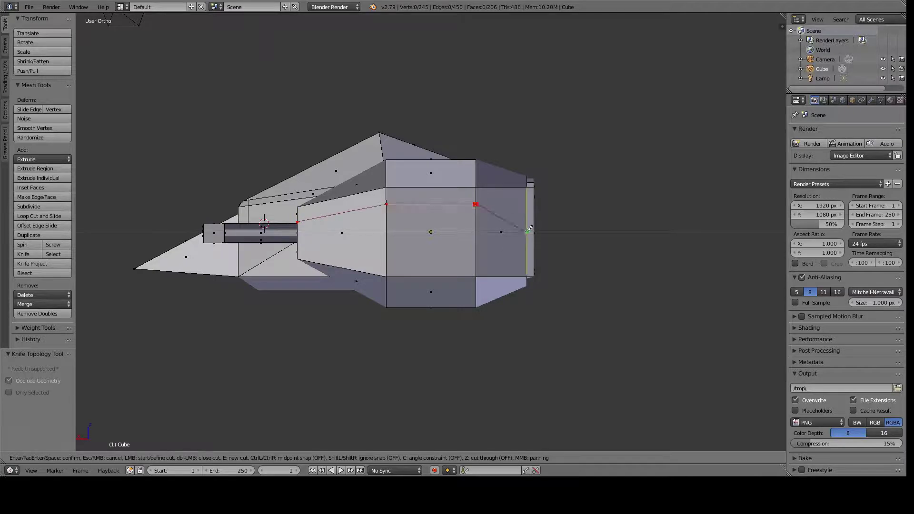
{"action": "left_click", "coordinate": [384, 255]}
{"action": "key", "text": "Return"}
- Knife vertical panel lines down the fronts of both pods
{"action": "mouse_move", "coordinate": [384, 255]}
{"action": "middle_mouse_down"}
{"action": "mouse_move", "coordinate": [348, 223]}
{"action": "mouse_move", "coordinate": [622, 97]}
{"action": "middle_mouse_up"}
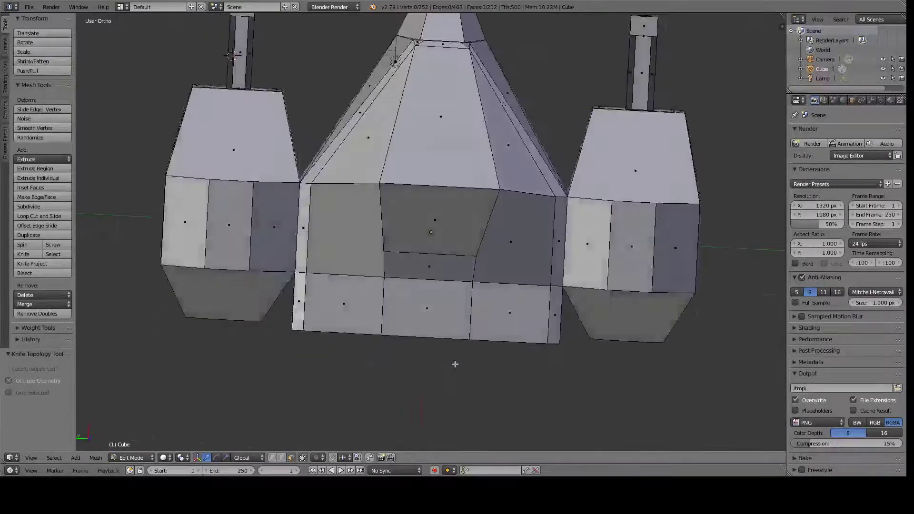
{"action": "key", "text": "k"}
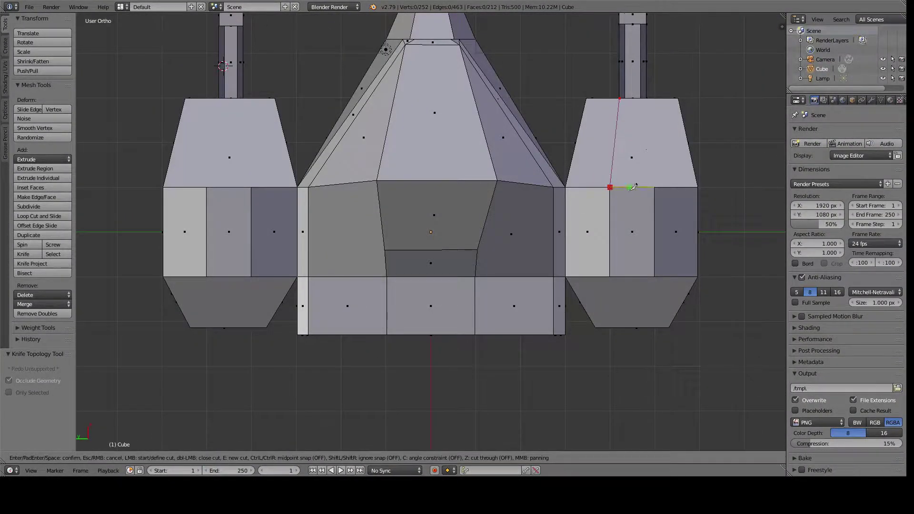
{"action": "left_click", "coordinate": [646, 98]}
{"action": "key", "text": "Return"}
{"action": "key", "text": "k"}
{"action": "left_click", "coordinate": [610, 277]}
{"action": "left_click", "coordinate": [657, 276]}
{"action": "key", "text": "Return"}
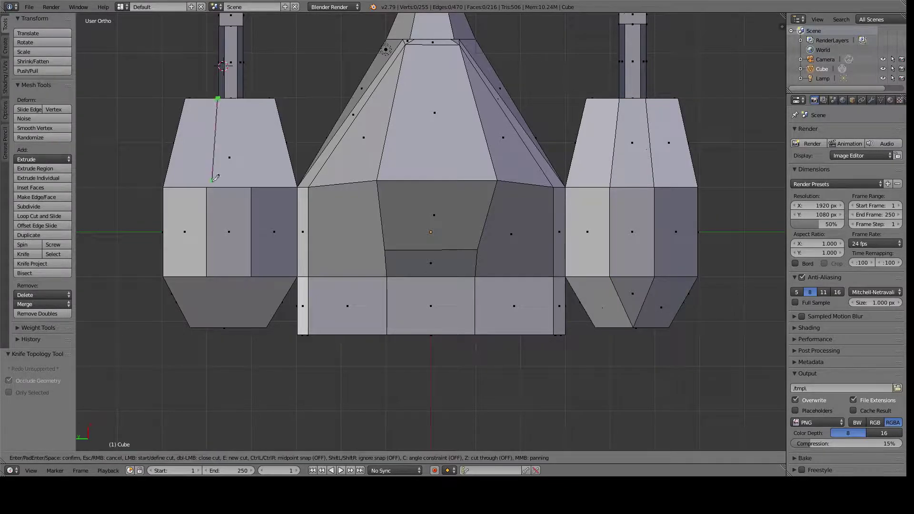
{"action": "key", "text": "k"}
{"action": "left_click", "coordinate": [229, 327]}
{"action": "key", "text": "Return"}
{"action": "mouse_move", "coordinate": [228, 326]}
{"action": "middle_mouse_down"}
{"action": "mouse_move", "coordinate": [419, 276]}
{"action": "mouse_move", "coordinate": [572, 281]}
{"action": "middle_mouse_up"}
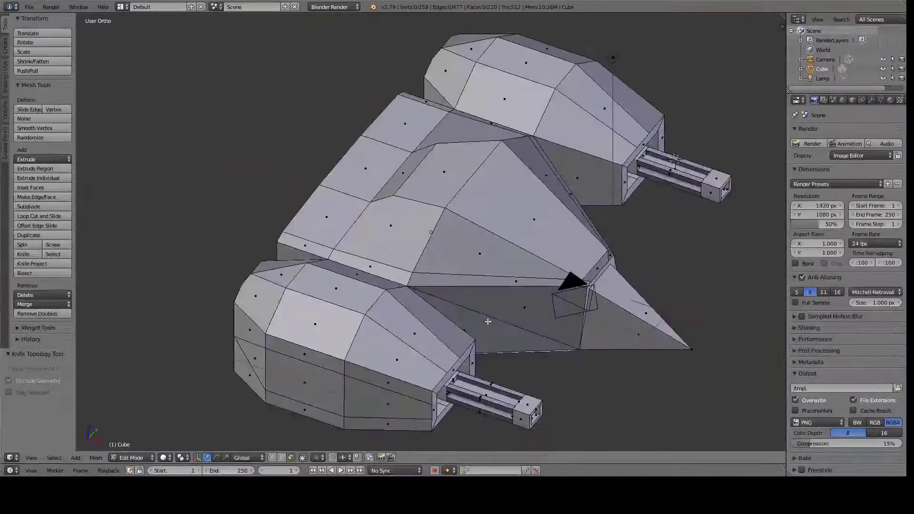
- In top view, knife-cut across the top and bottom pods near their barrels
{"action": "right_click", "coordinate": [310, 310]}
{"action": "key", "text": "a"}
{"action": "key", "text": "KP_3"}
{"action": "key", "text": "KP_7"}
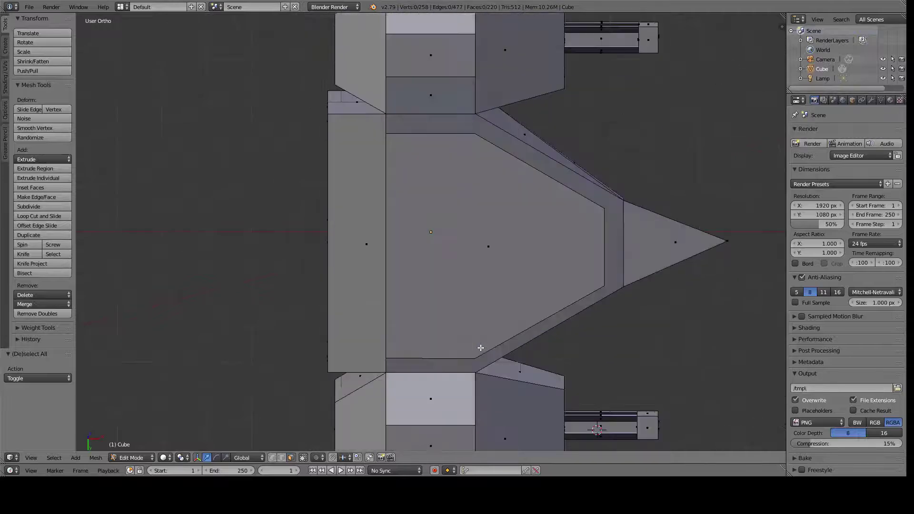
{"action": "key", "text": "k"}
{"action": "left_click", "coordinate": [544, 72]}
{"action": "key", "text": "Return"}
{"action": "key", "text": "k"}
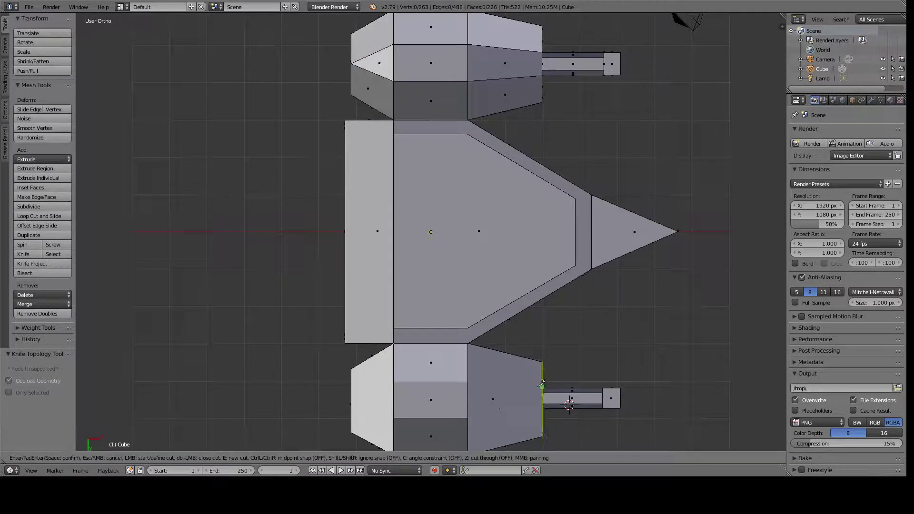
{"action": "left_click", "coordinate": [543, 405]}
{"action": "key", "text": "Return"}
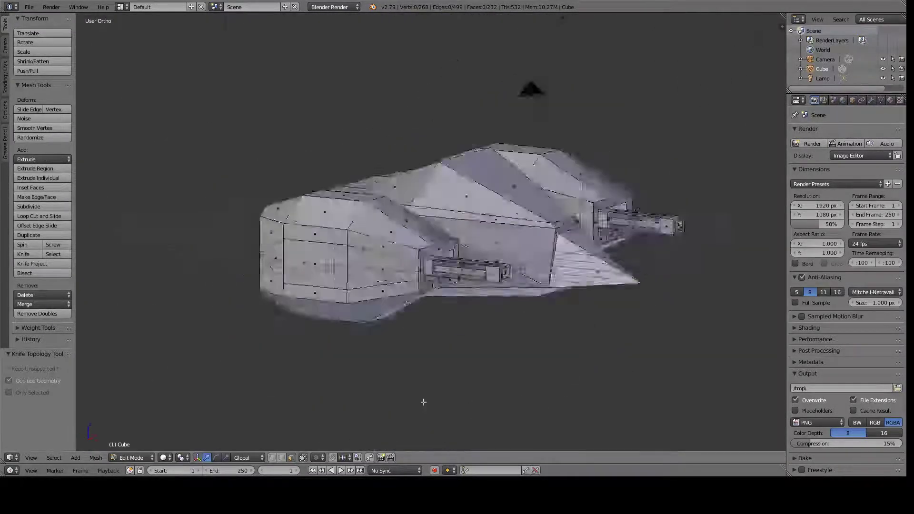
- Extrude a selected engine pod face individually as a small plate
{"action": "middle_click_drag", "start_coordinate": [351, 397], "coordinate": [471, 403]}
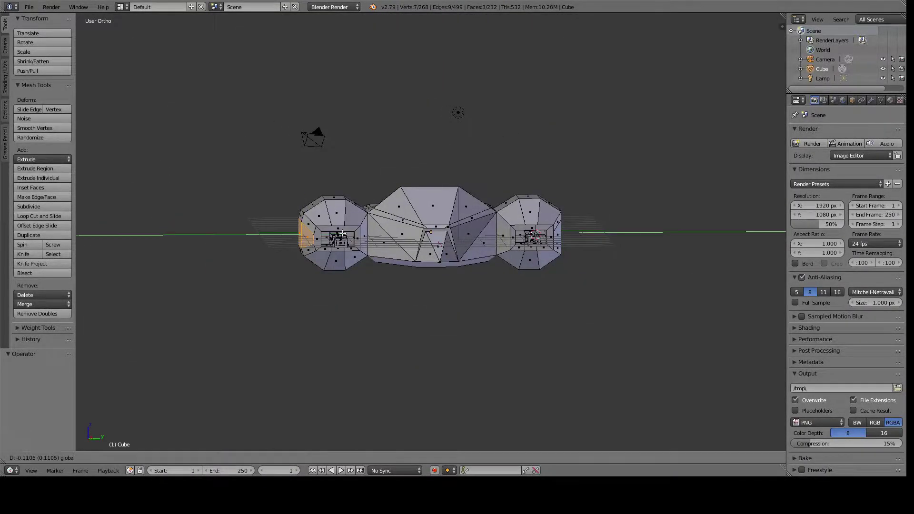
{"action": "middle_click_drag", "start_coordinate": [355, 272], "coordinate": [388, 222]}
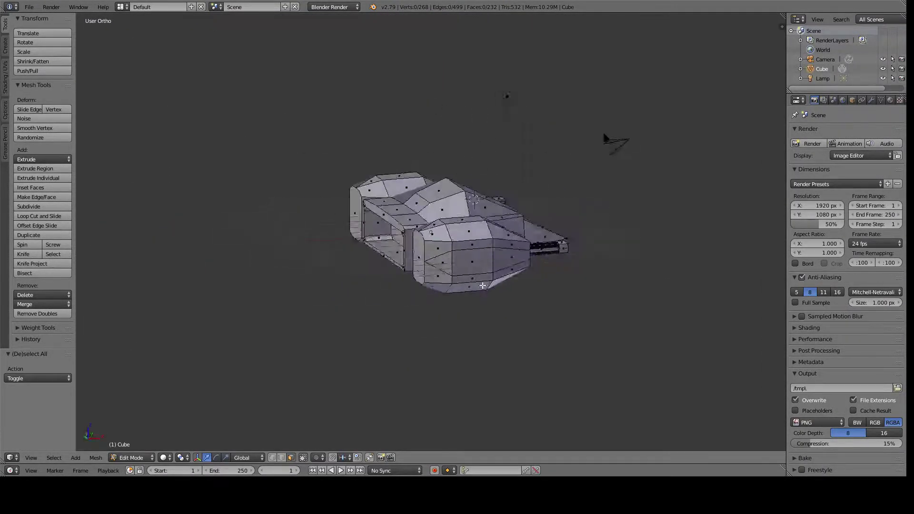
{"action": "right_click", "coordinate": [388, 222]}
{"action": "middle_click_drag", "start_coordinate": [342, 255], "coordinate": [331, 302]}
{"action": "key", "text": "alt+e"}
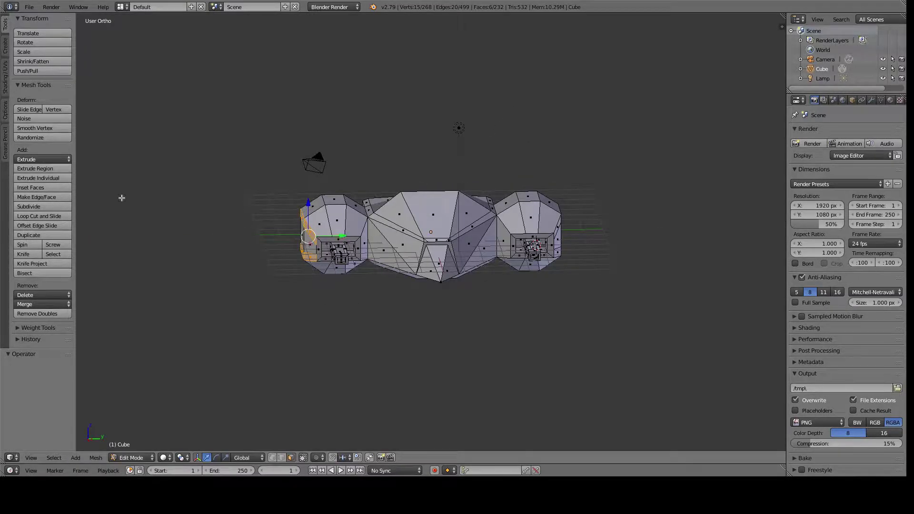
{"action": "left_click", "coordinate": [200, 239]}
- Extrude further pod faces individually and set the plate thickness
{"action": "key", "text": "a"}
{"action": "mouse_move", "coordinate": [200, 240]}
{"action": "middle_mouse_down"}
{"action": "mouse_move", "coordinate": [571, 334]}
{"action": "mouse_move", "coordinate": [562, 342]}
{"action": "mouse_move", "coordinate": [575, 314]}
{"action": "mouse_move", "coordinate": [468, 355]}
{"action": "mouse_move", "coordinate": [574, 316]}
{"action": "mouse_move", "coordinate": [626, 359]}
{"action": "mouse_move", "coordinate": [543, 312]}
{"action": "mouse_move", "coordinate": [553, 338]}
{"action": "mouse_move", "coordinate": [559, 333]}
{"action": "middle_mouse_up"}
{"action": "key", "text": "alt+e"}
{"action": "left_click", "coordinate": [560, 347]}
{"action": "left_click", "coordinate": [531, 346]}
{"action": "key", "text": "a"}
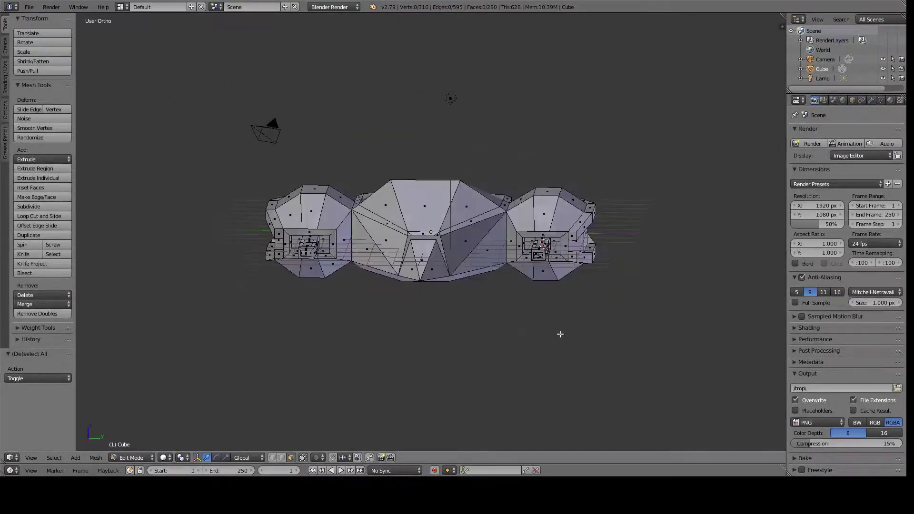
- In top view, knife two lengthwise lines from the lower pod's nose point
{"action": "key", "text": "KP_7"}
{"action": "middle_click_drag", "start_coordinate": [499, 384], "coordinate": [514, 306]}
{"action": "scroll", "coordinate": [514, 306], "scroll_direction": "up", "scroll_amount": 1}
{"action": "key", "text": "KP_7"}
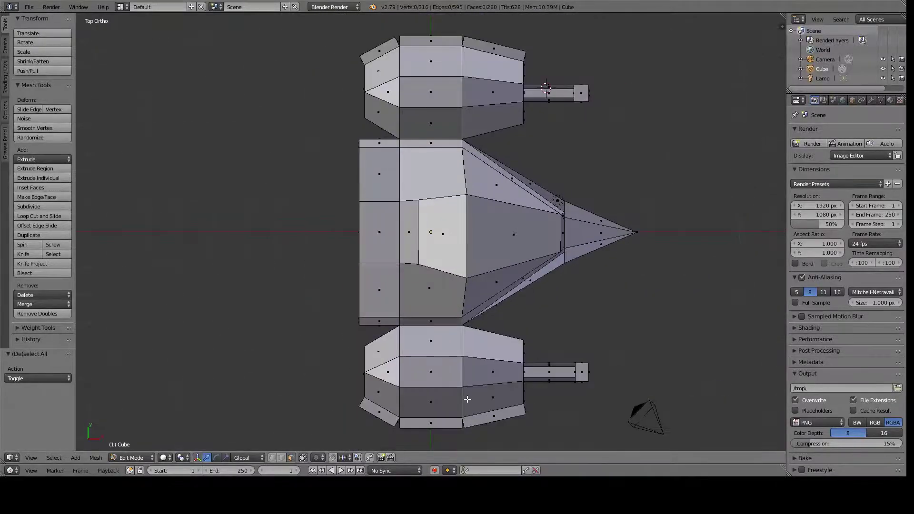
{"action": "left_click", "coordinate": [524, 384]}
{"action": "key", "text": "Return"}
{"action": "key", "text": "k"}
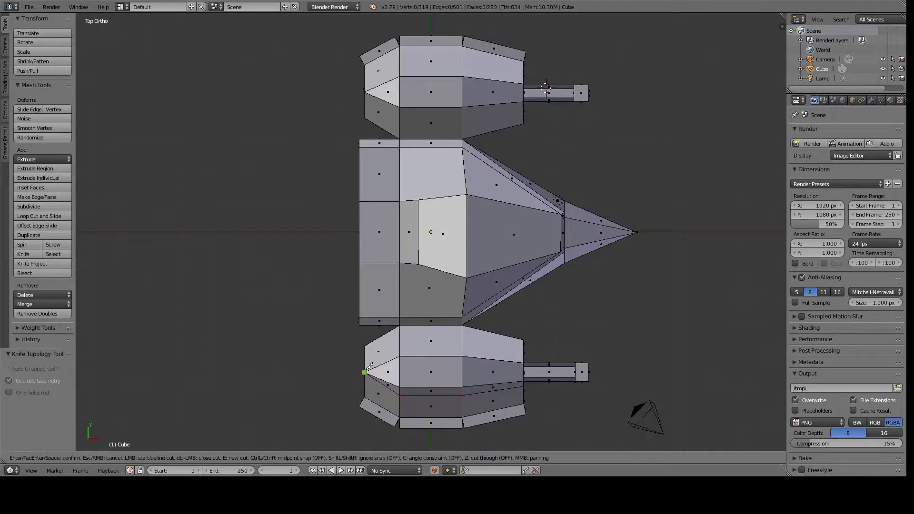
{"action": "left_click", "coordinate": [523, 355]}
{"action": "key", "text": "Return"}
{"action": "scroll", "coordinate": [524, 355], "scroll_direction": "up", "scroll_amount": 1}
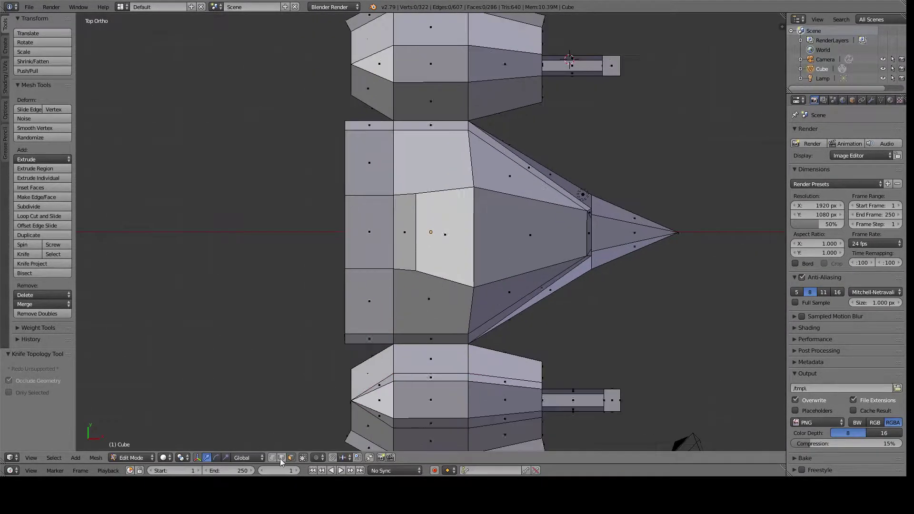
{"action": "key", "text": "Escape"}
{"action": "key", "text": "a"}
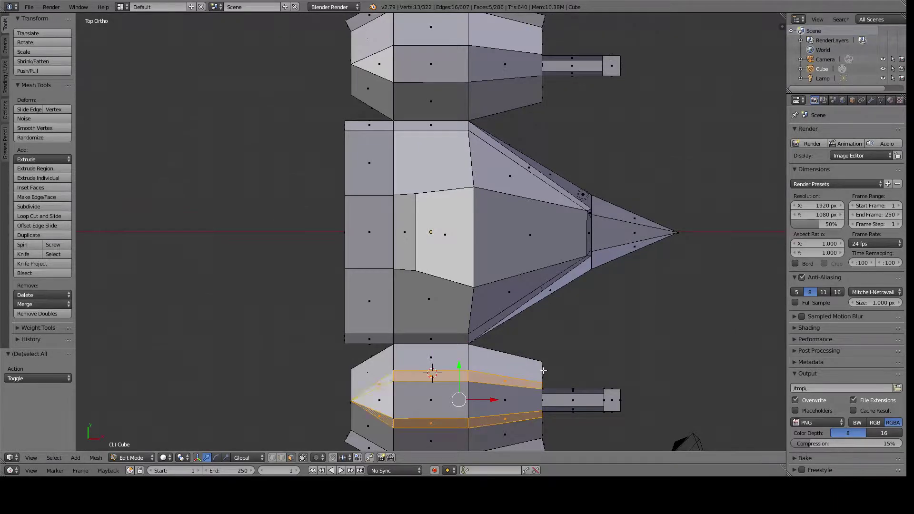
- Inspect the new cuts at an angle, then view the ship from below
{"action": "mouse_move", "coordinate": [543, 370]}
{"action": "middle_mouse_down"}
{"action": "mouse_move", "coordinate": [281, 238]}
{"action": "mouse_move", "coordinate": [257, 185]}
{"action": "mouse_move", "coordinate": [658, 367]}
{"action": "mouse_move", "coordinate": [583, 339]}
{"action": "mouse_move", "coordinate": [645, 363]}
{"action": "mouse_move", "coordinate": [612, 342]}
{"action": "mouse_move", "coordinate": [536, 389]}
{"action": "middle_mouse_up"}
{"action": "key", "text": "a"}
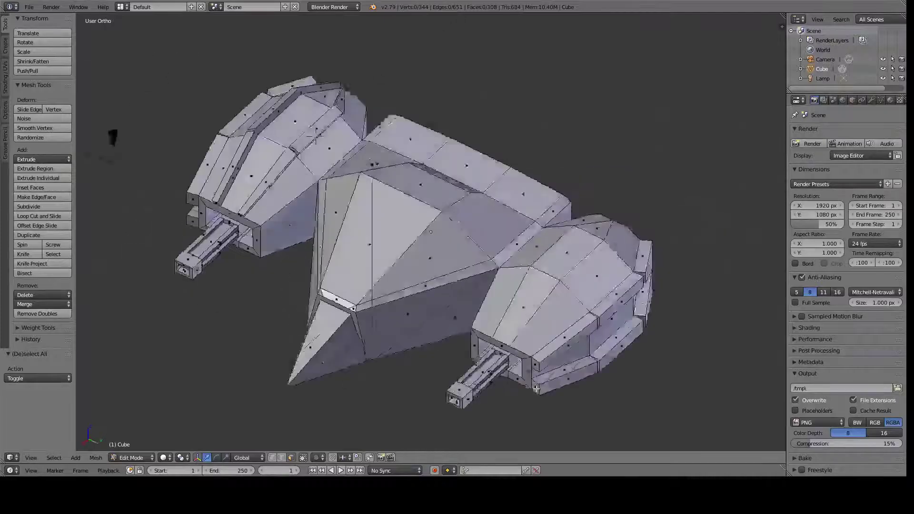
{"action": "key", "text": "KP_7"}
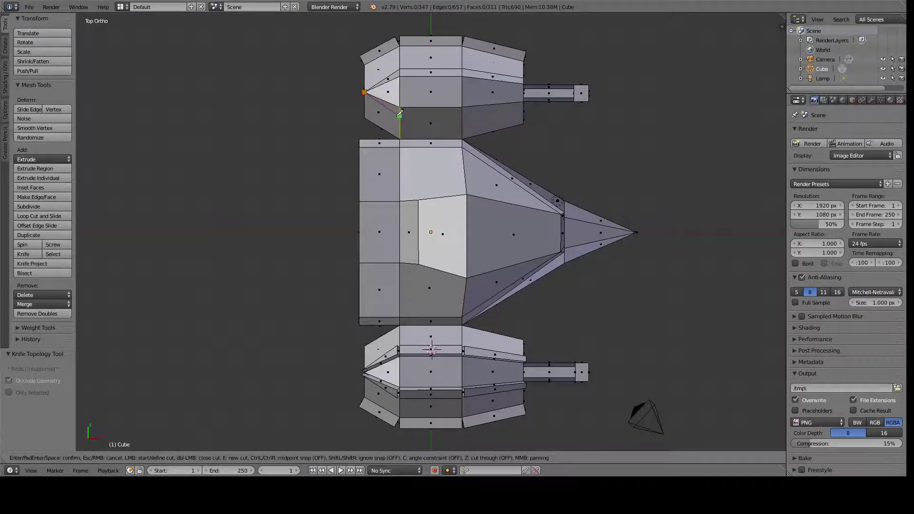
{"action": "mouse_move", "coordinate": [488, 108]}
{"action": "middle_mouse_down"}
{"action": "mouse_move", "coordinate": [323, 321]}
{"action": "mouse_move", "coordinate": [512, 356]}
{"action": "mouse_move", "coordinate": [333, 329]}
{"action": "mouse_move", "coordinate": [423, 239]}
{"action": "middle_mouse_up"}
{"action": "key", "text": "a"}
{"action": "key", "text": "KP_7"}
{"action": "key", "text": "KP_9"}
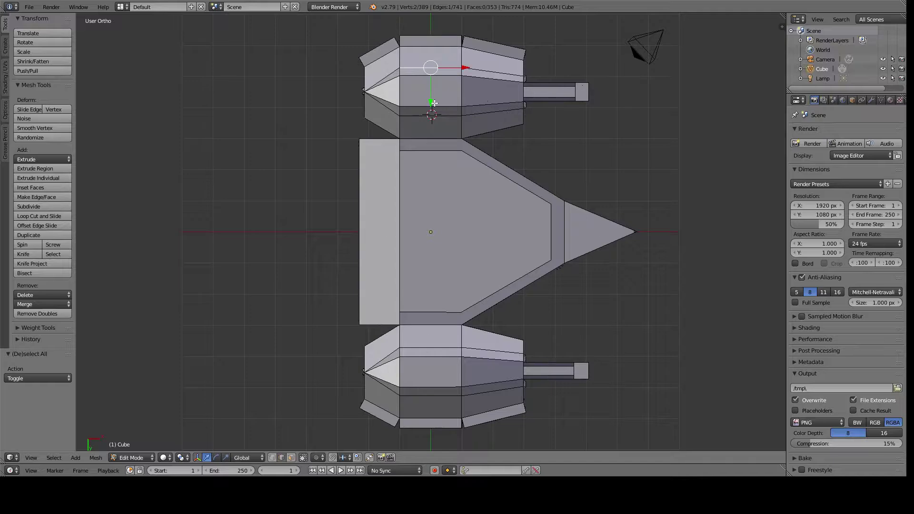
- Move the pod panel strips along Y and extrude them individually with offset -0.153
{"action": "left_click_drag", "start_coordinate": [434, 103], "coordinate": [433, 398]}
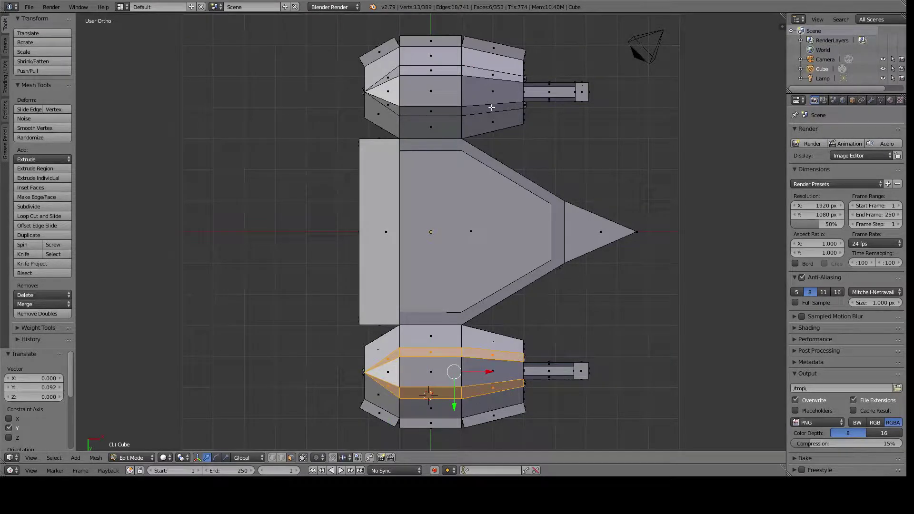
{"action": "left_click", "coordinate": [62, 178]}
{"action": "middle_click_drag", "start_coordinate": [333, 215], "coordinate": [546, 319]}
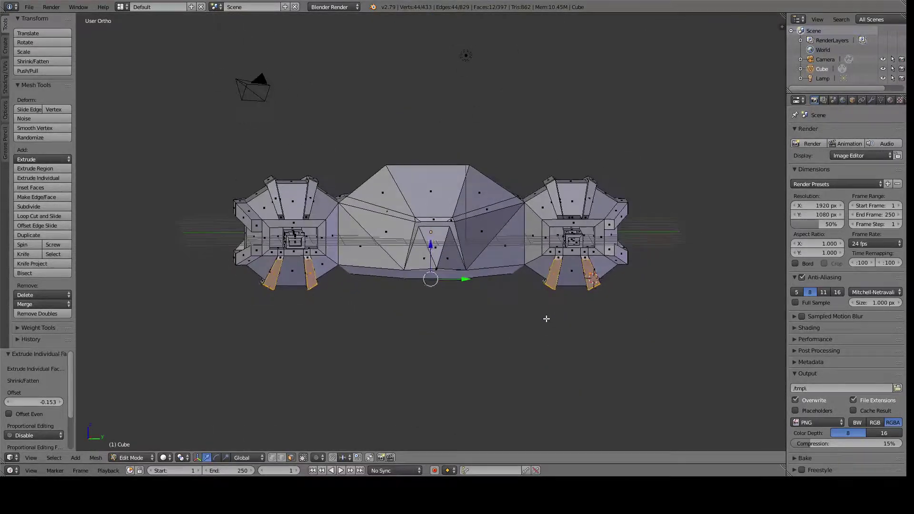
{"action": "left_click", "coordinate": [69, 187]}
{"action": "key", "text": "a"}
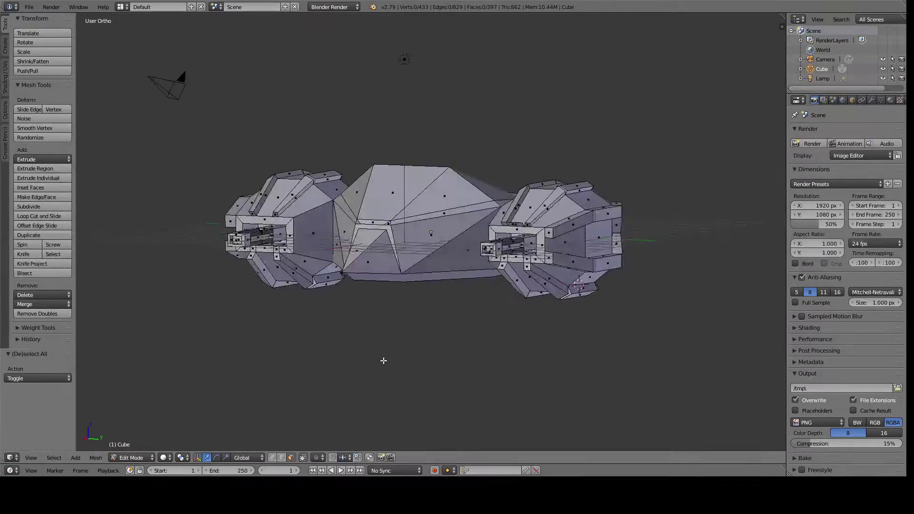
- Collapse a small face on the left pod's front to a single point
{"action": "mouse_move", "coordinate": [384, 362]}
{"action": "middle_mouse_down"}
{"action": "mouse_move", "coordinate": [505, 384]}
{"action": "mouse_move", "coordinate": [404, 314]}
{"action": "middle_mouse_up"}
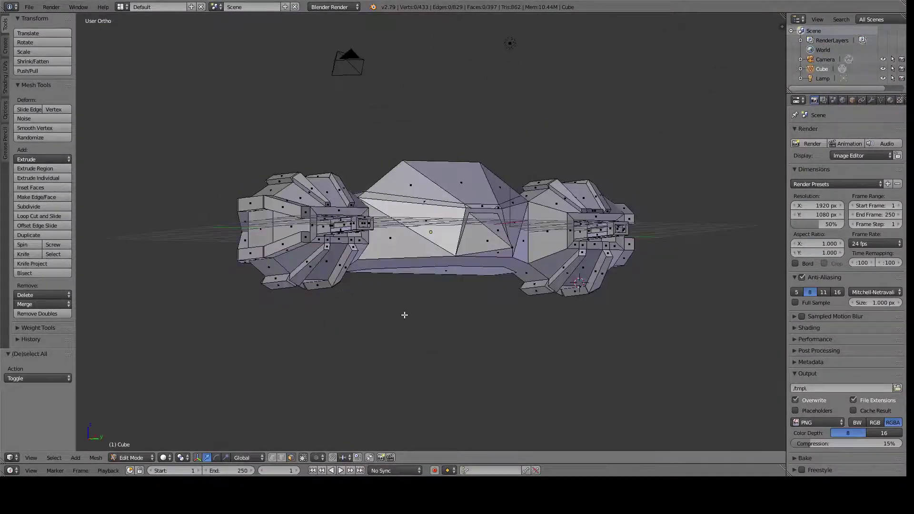
{"action": "scroll", "coordinate": [404, 315], "scroll_direction": "up", "scroll_amount": 3}
{"action": "right_click", "coordinate": [236, 189]}
{"action": "key", "text": "s"}
{"action": "key", "text": "0"}
{"action": "key", "text": "Return"}
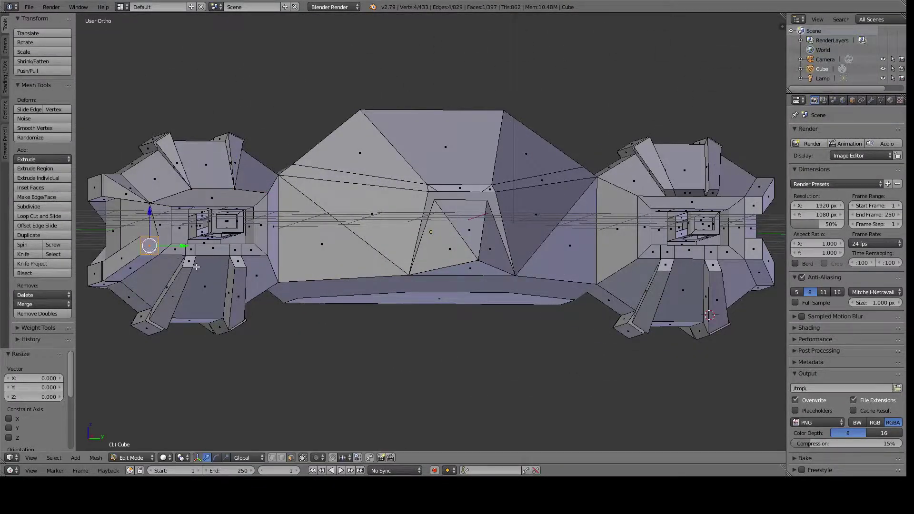
- Try deleting faces on the pods, then undo the deletion
{"action": "middle_click_drag", "start_coordinate": [708, 194], "coordinate": [219, 272]}
{"action": "right_click", "coordinate": [219, 272]}
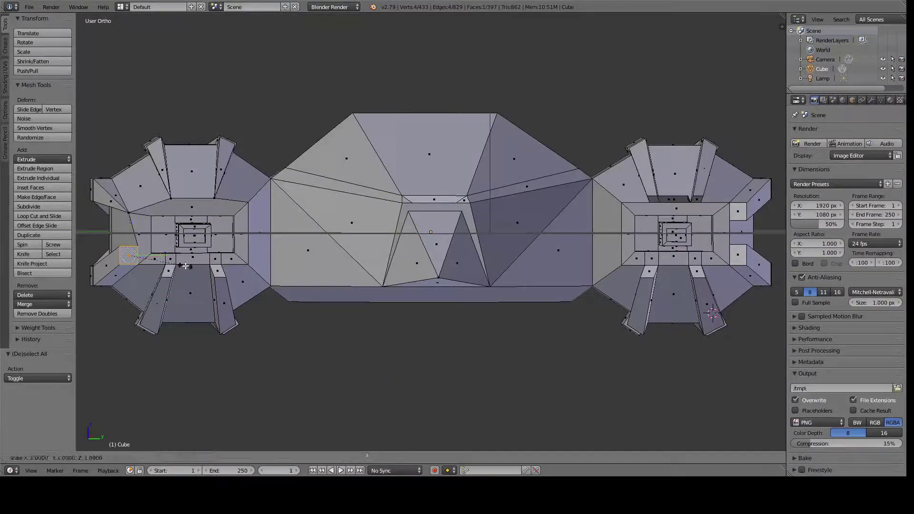
{"action": "right_click", "coordinate": [638, 210]}
{"action": "mouse_move", "coordinate": [638, 209]}
{"action": "middle_mouse_down"}
{"action": "mouse_move", "coordinate": [604, 283]}
{"action": "mouse_move", "coordinate": [641, 208]}
{"action": "mouse_move", "coordinate": [631, 296]}
{"action": "mouse_move", "coordinate": [621, 302]}
{"action": "middle_mouse_up"}
{"action": "key", "text": "x"}
{"action": "left_click", "coordinate": [638, 192]}
{"action": "right_click", "coordinate": [638, 235]}
{"action": "key", "text": "x"}
{"action": "key", "text": "Escape"}
{"action": "scroll", "coordinate": [638, 235], "scroll_direction": "up", "scroll_amount": 2}
{"action": "key", "text": "ctrl+z"}
- Zoom and orbit to inspect the raised strip along the right pod's barrel opening
{"action": "scroll", "coordinate": [641, 209], "scroll_direction": "up", "scroll_amount": 1}
{"action": "scroll", "coordinate": [634, 267], "scroll_direction": "down", "scroll_amount": 4}
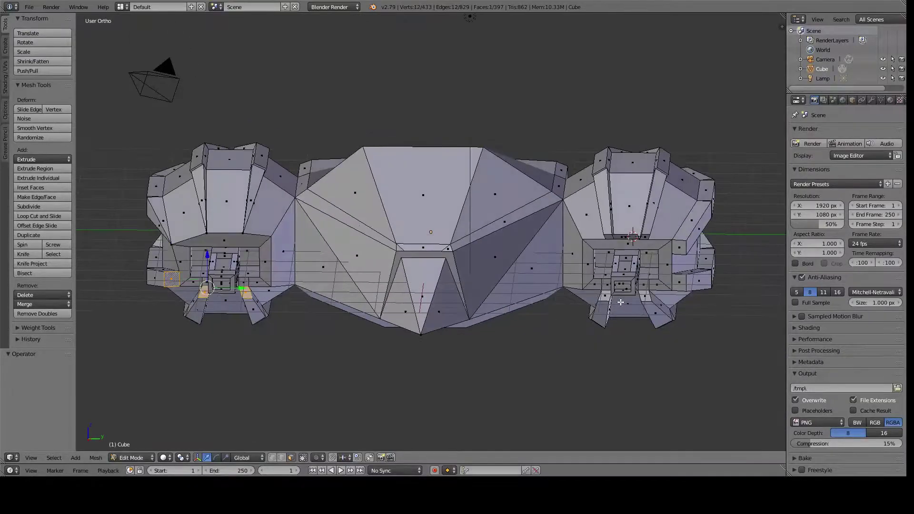
{"action": "scroll", "coordinate": [652, 242], "scroll_direction": "down", "scroll_amount": 2}
{"action": "scroll", "coordinate": [650, 252], "scroll_direction": "up", "scroll_amount": 3}
{"action": "middle_click_drag", "start_coordinate": [653, 243], "coordinate": [619, 304]}
{"action": "scroll", "coordinate": [619, 305], "scroll_direction": "down", "scroll_amount": 4}
{"action": "scroll", "coordinate": [618, 364], "scroll_direction": "up", "scroll_amount": 5}
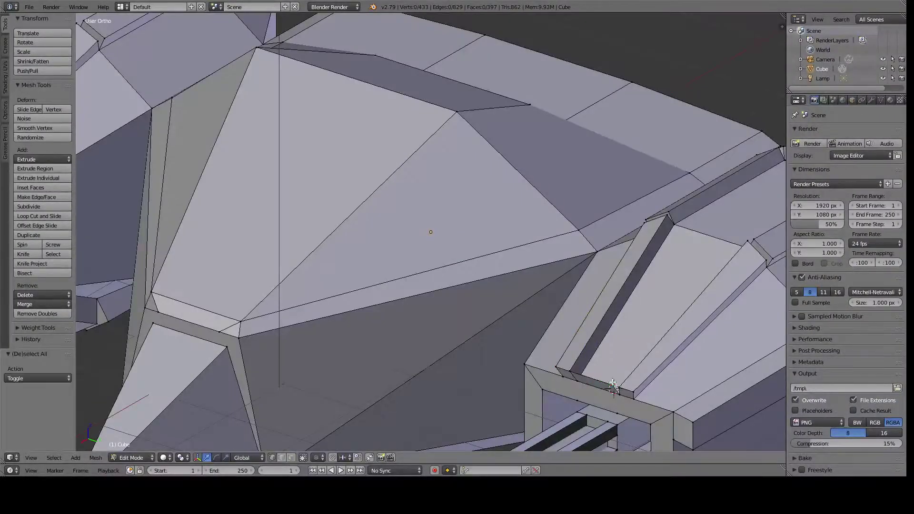
- Select a vertex on the intake box and move it vertically
{"action": "scroll", "coordinate": [613, 382], "scroll_direction": "down", "scroll_amount": 3}
{"action": "mouse_move", "coordinate": [613, 383]}
{"action": "middle_mouse_down"}
{"action": "mouse_move", "coordinate": [590, 191]}
{"action": "mouse_move", "coordinate": [619, 200]}
{"action": "middle_mouse_up"}
{"action": "right_click", "coordinate": [590, 187]}
{"action": "key", "text": "g"}
{"action": "key", "text": "z"}
{"action": "left_click", "coordinate": [571, 182]}
- From the right side view, move the vertex vertically again
{"action": "scroll", "coordinate": [619, 200], "scroll_direction": "down", "scroll_amount": 4}
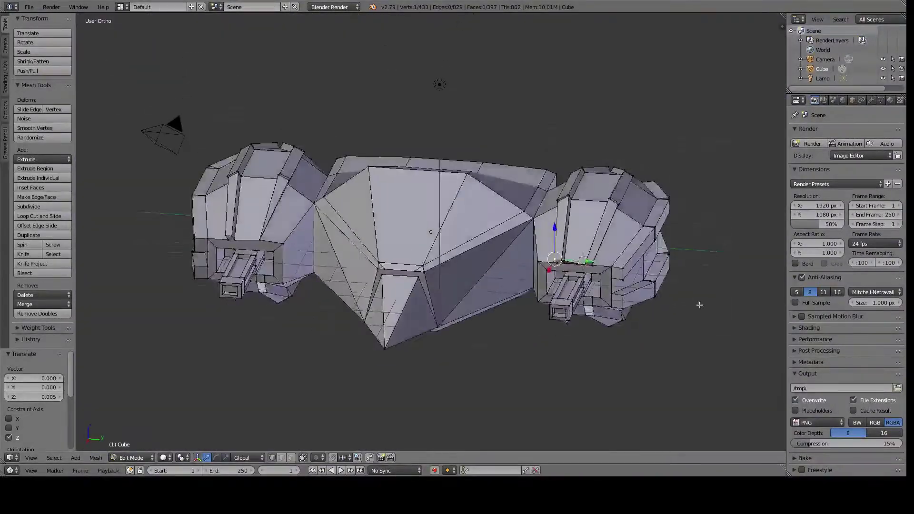
{"action": "key", "text": "KP_3"}
{"action": "scroll", "coordinate": [689, 202], "scroll_direction": "up", "scroll_amount": 2}
{"action": "key", "text": "g"}
{"action": "key", "text": "z"}
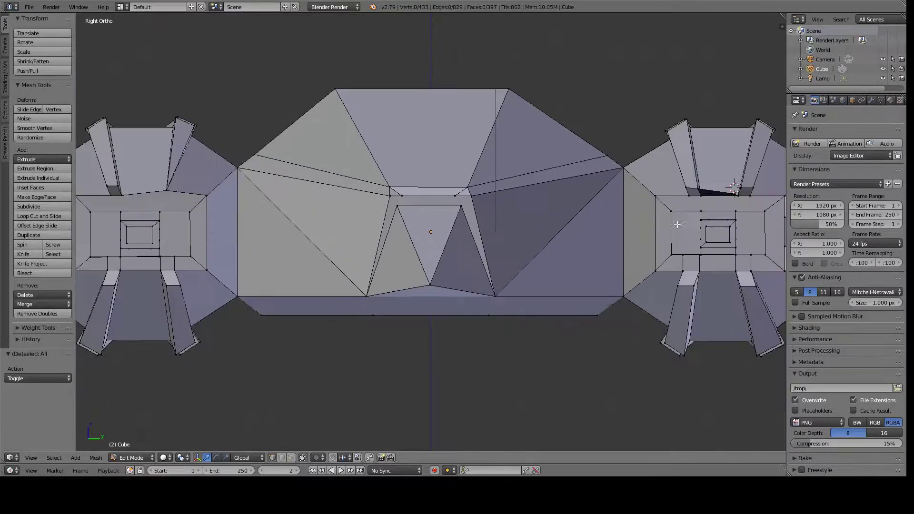
{"action": "mouse_move", "coordinate": [703, 185]}
{"action": "middle_mouse_down"}
{"action": "mouse_move", "coordinate": [619, 238]}
{"action": "mouse_move", "coordinate": [615, 281]}
{"action": "mouse_move", "coordinate": [636, 295]}
{"action": "mouse_move", "coordinate": [697, 284]}
{"action": "middle_mouse_up"}
{"action": "key", "text": "Return"}
- Nudge the vertex along Z and Y, then cancel the last move
{"action": "key", "text": "g"}
{"action": "key", "text": "z"}
{"action": "left_click", "coordinate": [624, 286]}
{"action": "key", "text": "g"}
{"action": "key", "text": "y"}
{"action": "left_click", "coordinate": [637, 296]}
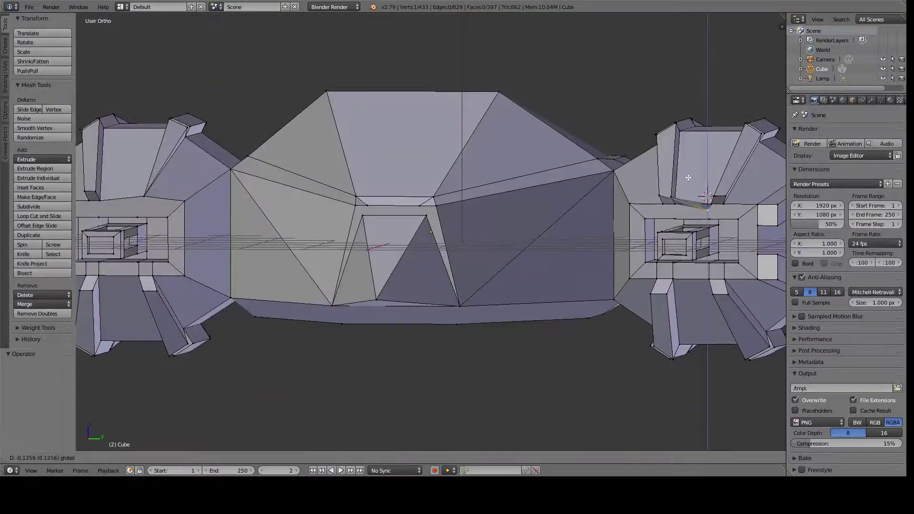
{"action": "right_click", "coordinate": [696, 231]}
{"action": "mouse_move", "coordinate": [696, 231]}
{"action": "middle_mouse_down"}
{"action": "mouse_move", "coordinate": [610, 386]}
{"action": "mouse_move", "coordinate": [501, 353]}
{"action": "mouse_move", "coordinate": [681, 241]}
{"action": "mouse_move", "coordinate": [686, 325]}
{"action": "middle_mouse_up"}
- Delete the stray vertex, join the remaining vertices, and fill the pod gap with a face
{"action": "key", "text": "x"}
{"action": "left_click", "coordinate": [681, 241]}
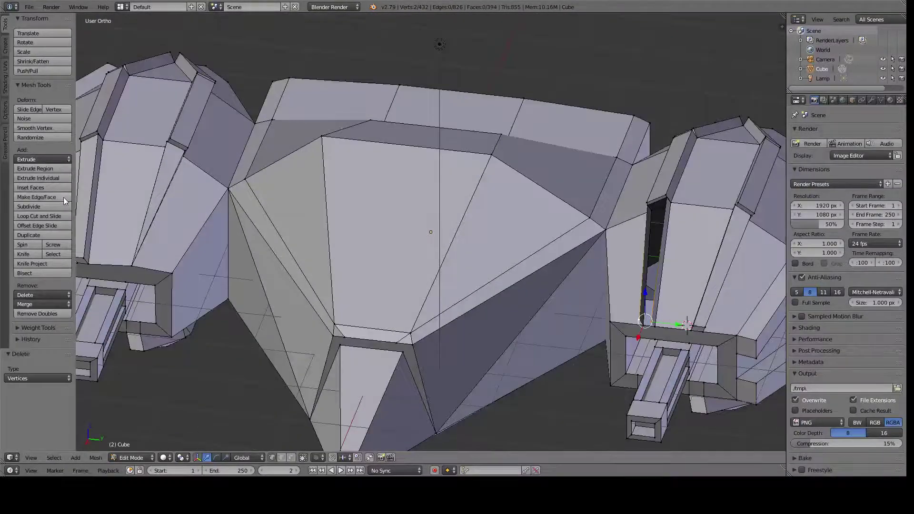
{"action": "left_click", "coordinate": [36, 197]}
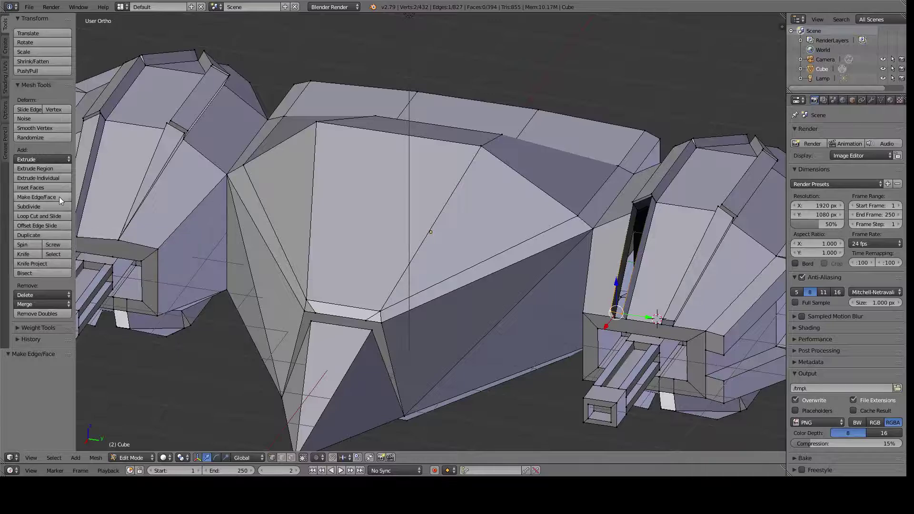
{"action": "middle_click_drag", "start_coordinate": [81, 295], "coordinate": [79, 429]}
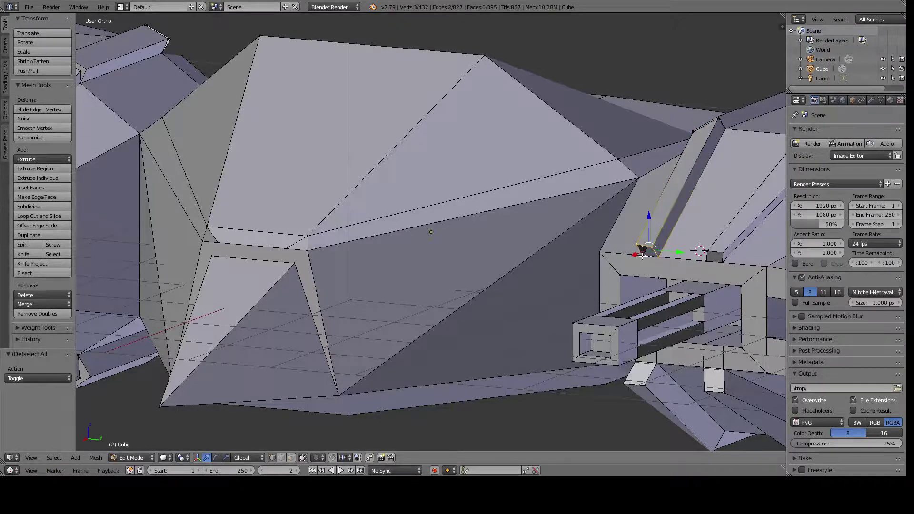
{"action": "key", "text": "f"}
{"action": "key", "text": "a"}
{"action": "key", "text": "Home"}
- Flatten the new face by scaling it to 0 along one axis
{"action": "key", "text": "s"}
{"action": "key", "text": "0"}
{"action": "key", "text": "Return"}
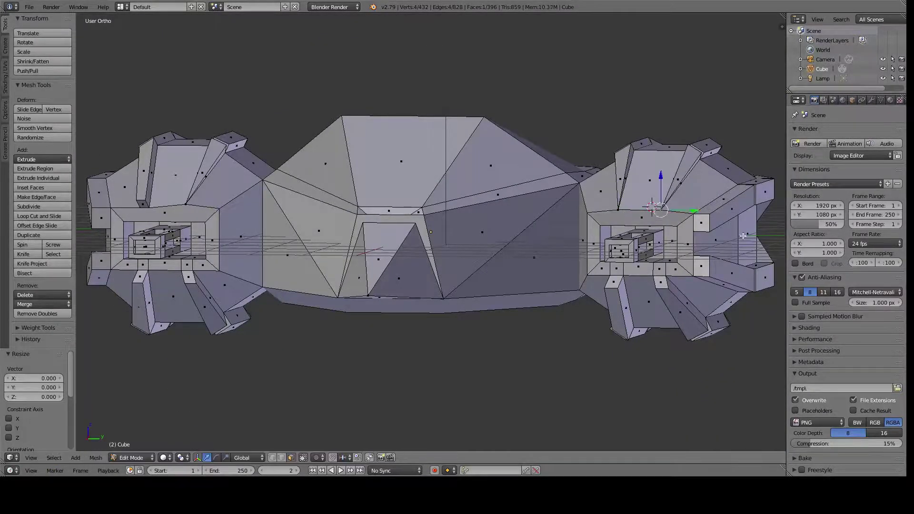
{"action": "right_click", "coordinate": [702, 268]}
{"action": "middle_click_drag", "start_coordinate": [638, 288], "coordinate": [160, 268]}
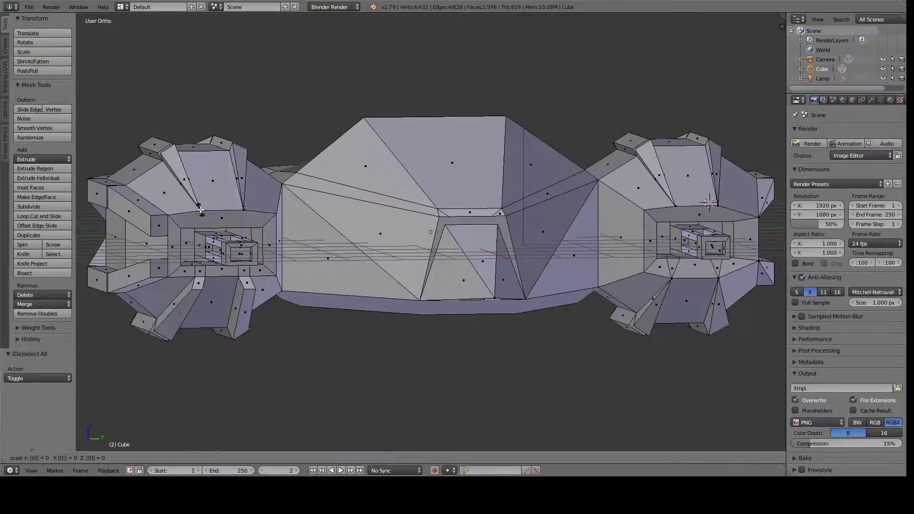
{"action": "key", "text": "a"}
- Flatten the matching face on the other engine pod the same way
{"action": "mouse_move", "coordinate": [416, 347]}
{"action": "middle_mouse_down"}
{"action": "mouse_move", "coordinate": [445, 362]}
{"action": "mouse_move", "coordinate": [335, 310]}
{"action": "mouse_move", "coordinate": [371, 314]}
{"action": "mouse_move", "coordinate": [284, 256]}
{"action": "middle_mouse_up"}
{"action": "right_click", "coordinate": [284, 255]}
{"action": "key", "text": "s"}
{"action": "key", "text": "0"}
{"action": "key", "text": "Return"}
{"action": "key", "text": "s"}
{"action": "key", "text": "0"}
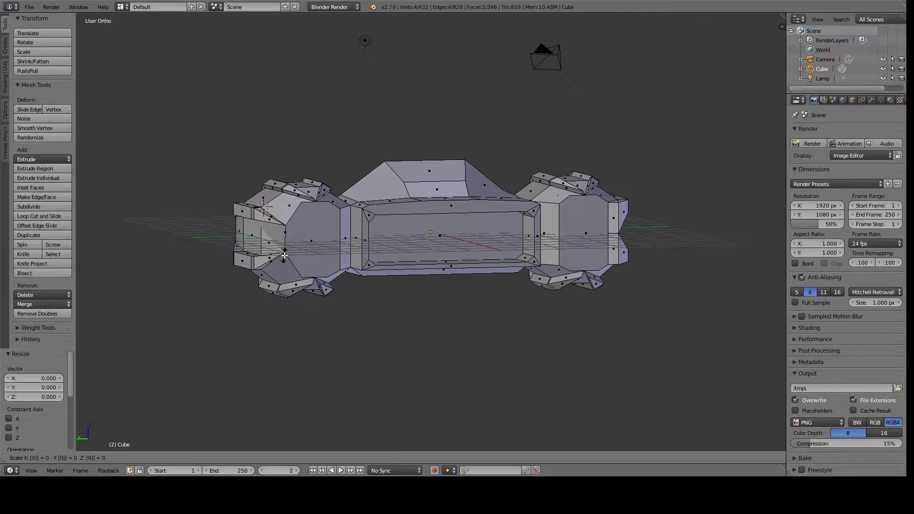
{"action": "key", "text": "a"}
- Extrude the engine pod's end face outward and check it in Right Ortho view
{"action": "mouse_move", "coordinate": [325, 326]}
{"action": "middle_mouse_down"}
{"action": "mouse_move", "coordinate": [363, 317]}
{"action": "mouse_move", "coordinate": [359, 330]}
{"action": "mouse_move", "coordinate": [338, 337]}
{"action": "mouse_move", "coordinate": [391, 356]}
{"action": "mouse_move", "coordinate": [333, 276]}
{"action": "middle_mouse_up"}
{"action": "right_click", "coordinate": [333, 277]}
{"action": "key", "text": "e"}
{"action": "key", "text": "Escape"}
{"action": "right_click", "coordinate": [584, 232]}
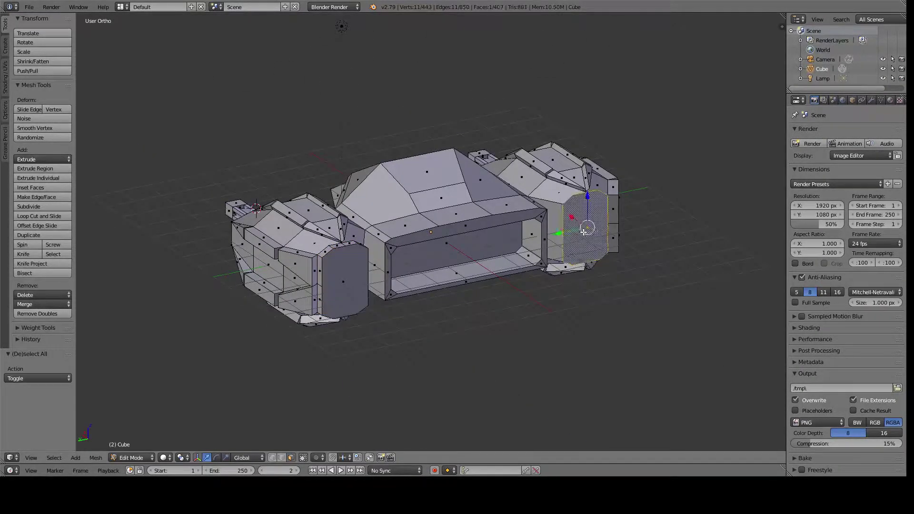
{"action": "key", "text": "Escape"}
{"action": "key", "text": "a"}
{"action": "mouse_move", "coordinate": [548, 306]}
{"action": "middle_mouse_down"}
{"action": "mouse_move", "coordinate": [553, 78]}
{"action": "mouse_move", "coordinate": [435, 66]}
{"action": "mouse_move", "coordinate": [376, 329]}
{"action": "middle_mouse_up"}
{"action": "key", "text": "KP_3"}
- Knife-cut three panel lines across the top of the hull
{"action": "scroll", "coordinate": [389, 261], "scroll_direction": "up", "scroll_amount": 3}
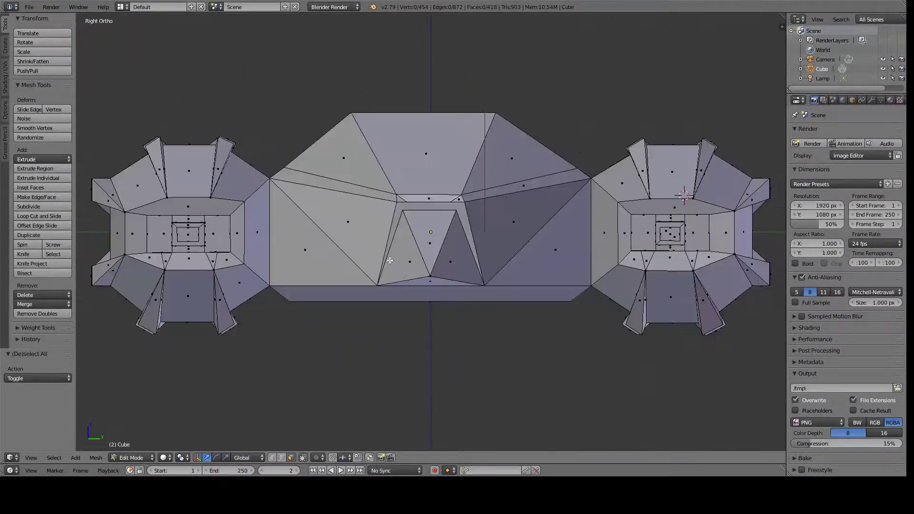
{"action": "key", "text": "k"}
{"action": "left_click", "coordinate": [286, 168]}
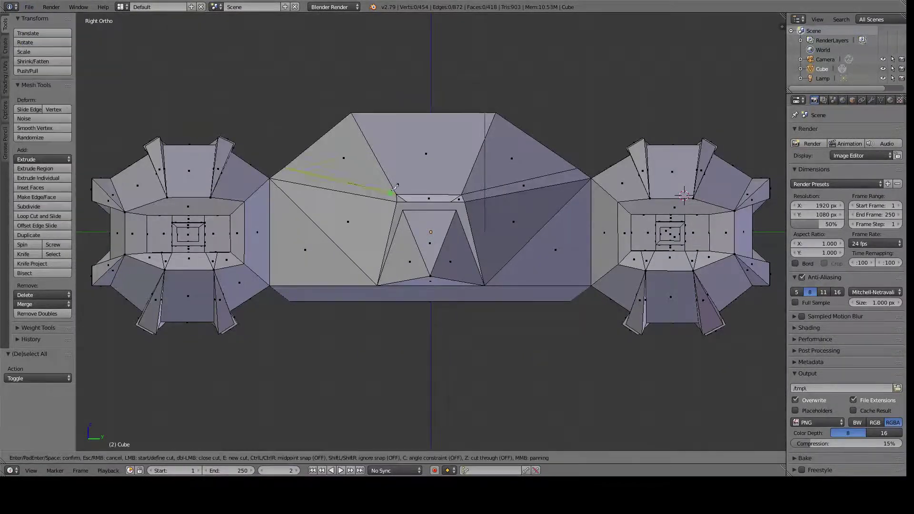
{"action": "key", "text": "Return"}
{"action": "key", "text": "k"}
{"action": "left_click", "coordinate": [461, 195]}
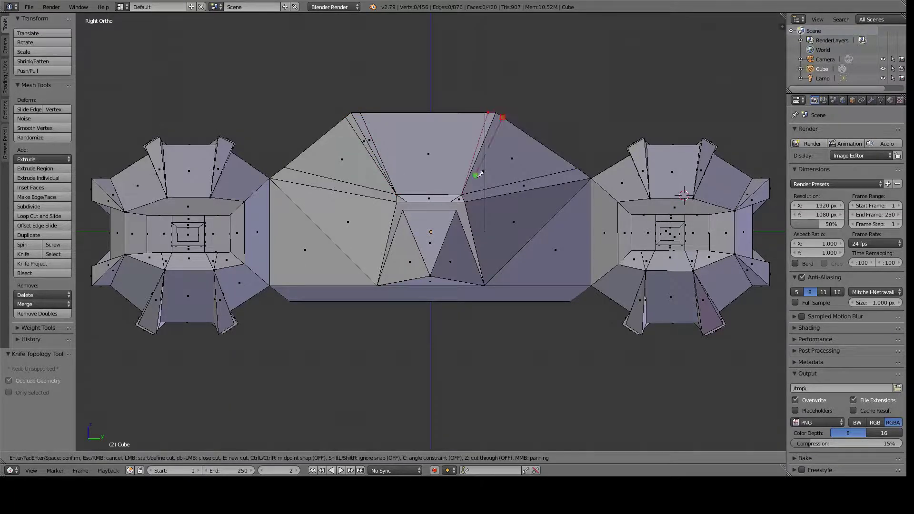
{"action": "left_click", "coordinate": [478, 174]}
{"action": "key", "text": "Return"}
{"action": "key", "text": "k"}
{"action": "mouse_move", "coordinate": [479, 174]}
{"action": "middle_mouse_down"}
{"action": "mouse_move", "coordinate": [275, 189]}
{"action": "mouse_move", "coordinate": [518, 217]}
{"action": "middle_mouse_up"}
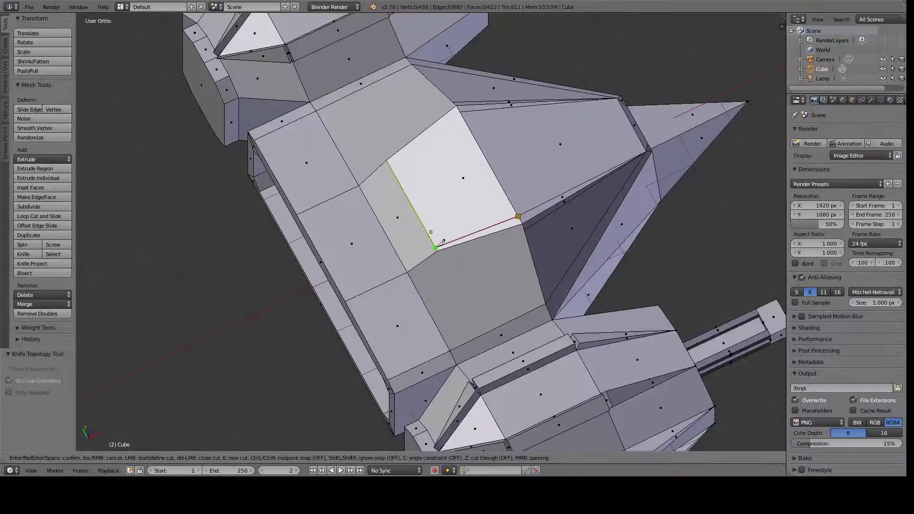
{"action": "left_click", "coordinate": [418, 270]}
{"action": "key", "text": "Return"}
- Sink the newly cut hull panel face inward along Z
{"action": "middle_click_drag", "start_coordinate": [418, 270], "coordinate": [503, 210]}
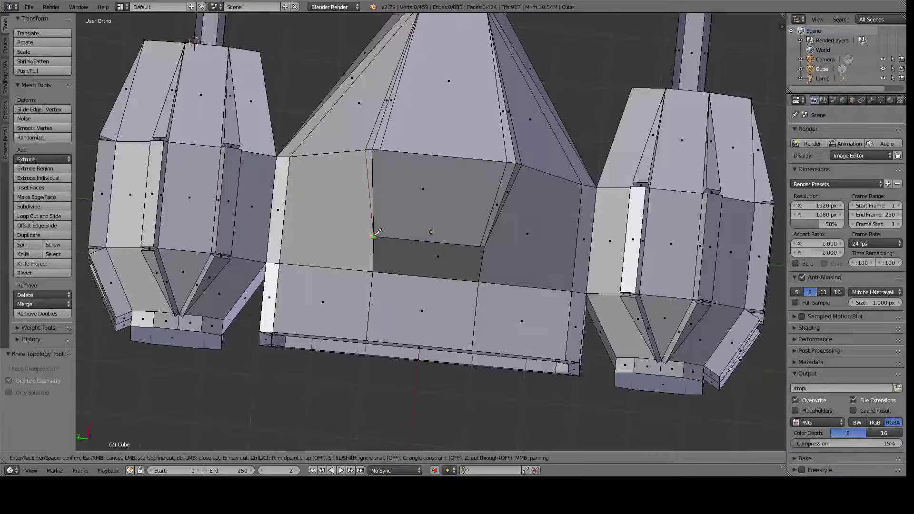
{"action": "right_click", "coordinate": [446, 215]}
{"action": "middle_click_drag", "start_coordinate": [446, 216], "coordinate": [102, 149]}
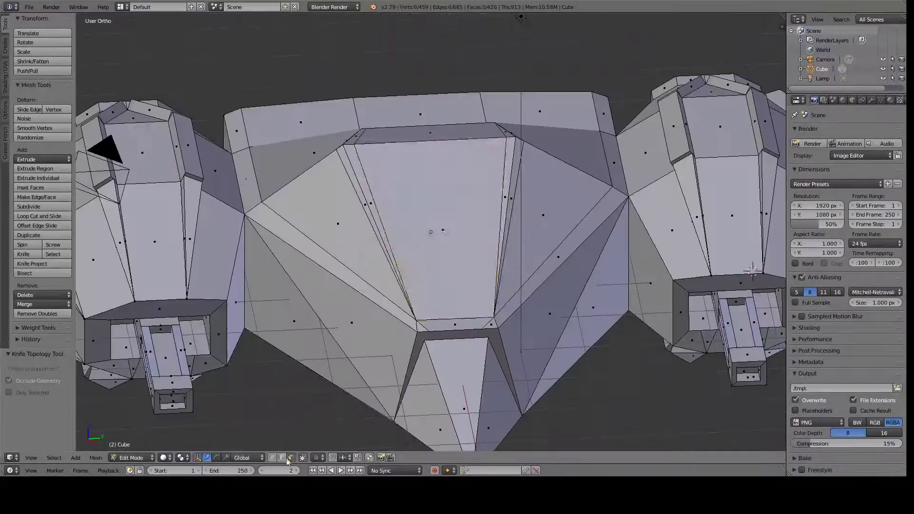
{"action": "key", "text": "g"}
{"action": "key", "text": "z"}
{"action": "left_click", "coordinate": [105, 147]}
{"action": "mouse_move", "coordinate": [476, 262]}
{"action": "middle_mouse_down"}
{"action": "mouse_move", "coordinate": [360, 258]}
{"action": "mouse_move", "coordinate": [472, 285]}
{"action": "middle_mouse_up"}
{"action": "key", "text": "a"}
- Cut a thin strip on the hull and extrude it along normals as a raised panel
{"action": "key", "text": "k"}
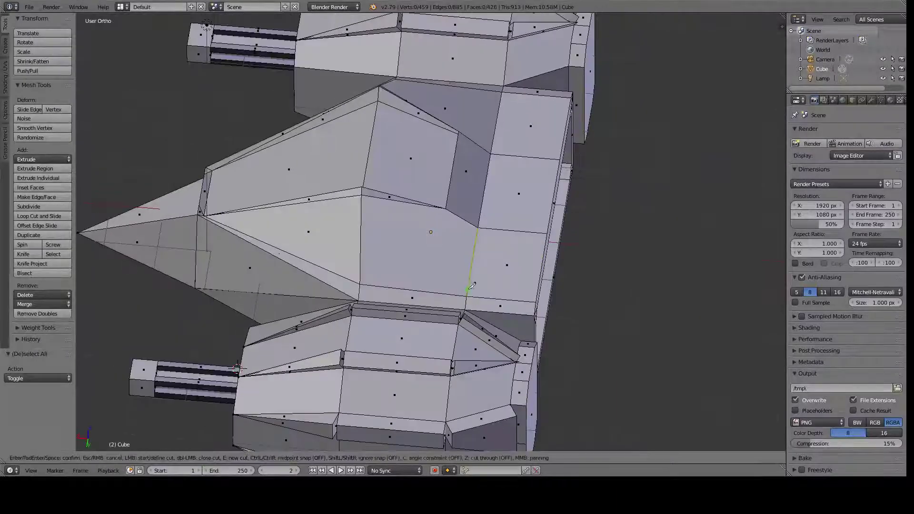
{"action": "key", "text": "KP_7"}
{"action": "key", "text": "Return"}
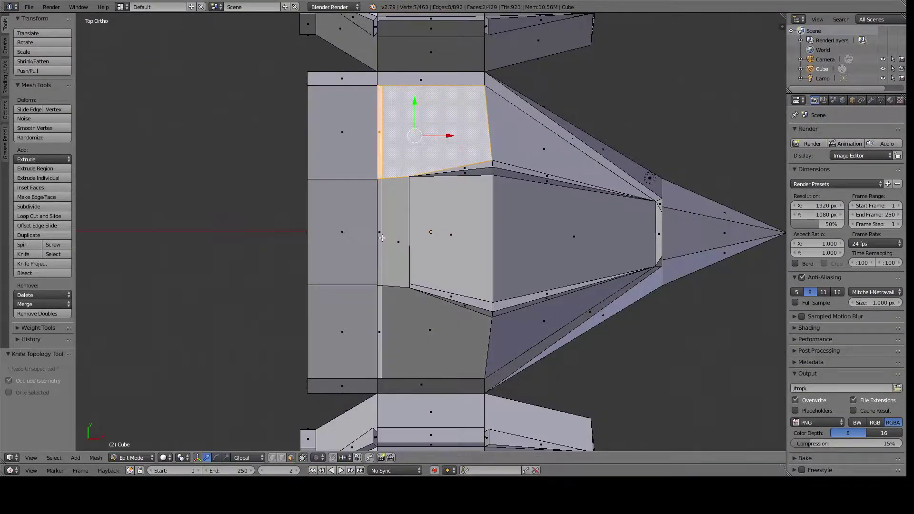
{"action": "middle_click_drag", "start_coordinate": [386, 374], "coordinate": [329, 175]}
{"action": "key", "text": "alt+e"}
{"action": "left_click", "coordinate": [324, 181]}
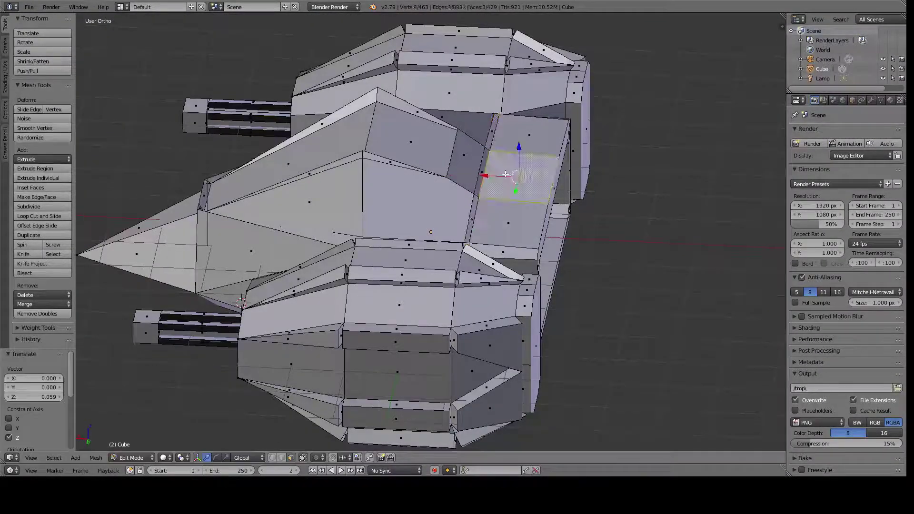
{"action": "left_click", "coordinate": [496, 224]}
{"action": "middle_click_drag", "start_coordinate": [495, 224], "coordinate": [451, 248]}
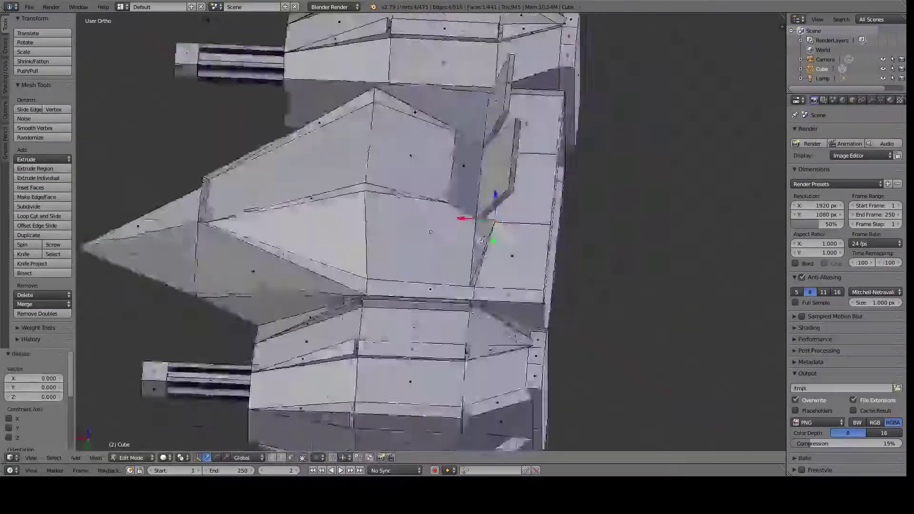
{"action": "right_click", "coordinate": [451, 248]}
{"action": "key", "text": "s"}
{"action": "key", "text": "a"}
- Knife-cut two panel lines across the nose toward the hull's rear edge
{"action": "mouse_move", "coordinate": [547, 216]}
{"action": "middle_mouse_down"}
{"action": "mouse_move", "coordinate": [490, 334]}
{"action": "mouse_move", "coordinate": [530, 264]}
{"action": "mouse_move", "coordinate": [455, 253]}
{"action": "middle_mouse_up"}
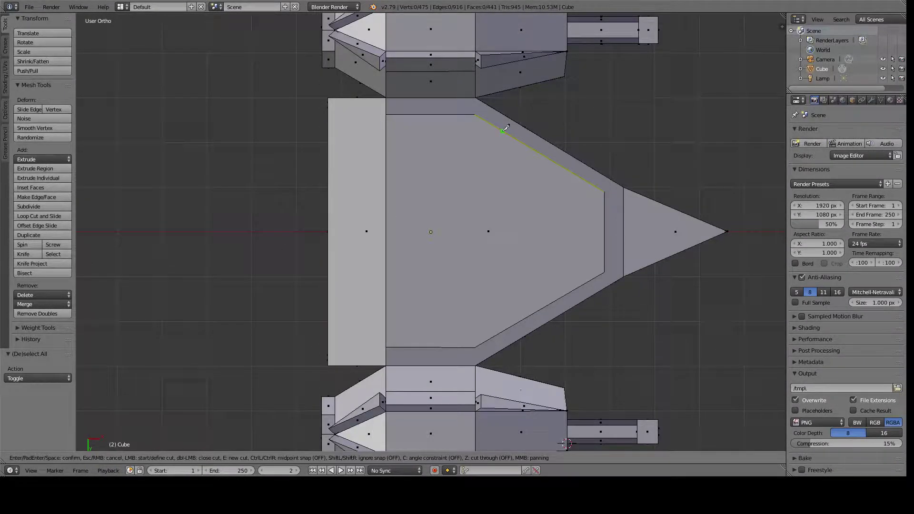
{"action": "left_click", "coordinate": [387, 330]}
{"action": "key", "text": "Return"}
{"action": "key", "text": "k"}
{"action": "left_click", "coordinate": [503, 131]}
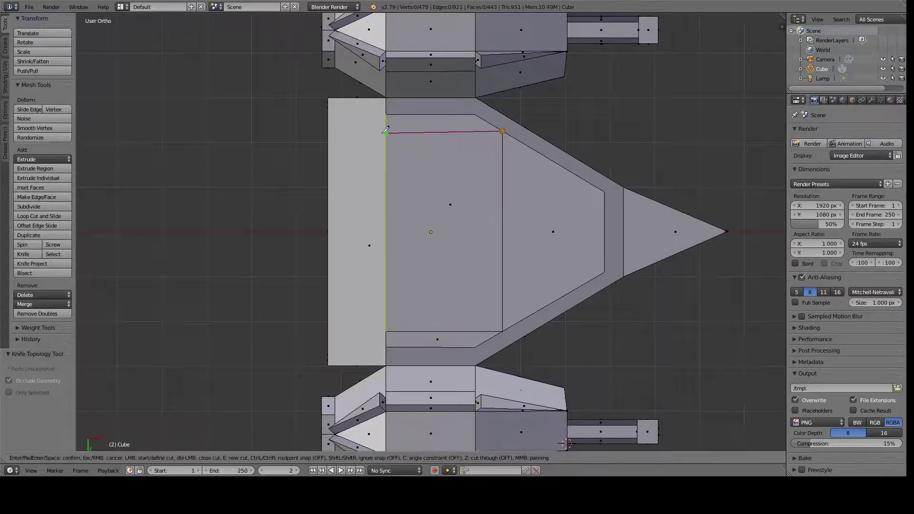
{"action": "left_click", "coordinate": [385, 130]}
{"action": "key", "text": "Return"}
{"action": "mouse_move", "coordinate": [389, 128]}
{"action": "middle_mouse_down"}
{"action": "mouse_move", "coordinate": [362, 313]}
{"action": "mouse_move", "coordinate": [363, 238]}
{"action": "mouse_move", "coordinate": [497, 258]}
{"action": "middle_mouse_up"}
{"action": "key", "text": "a"}
- Add one more panel cut at the nose edge and inspect the hull underside
{"action": "scroll", "coordinate": [371, 240], "scroll_direction": "up", "scroll_amount": 4}
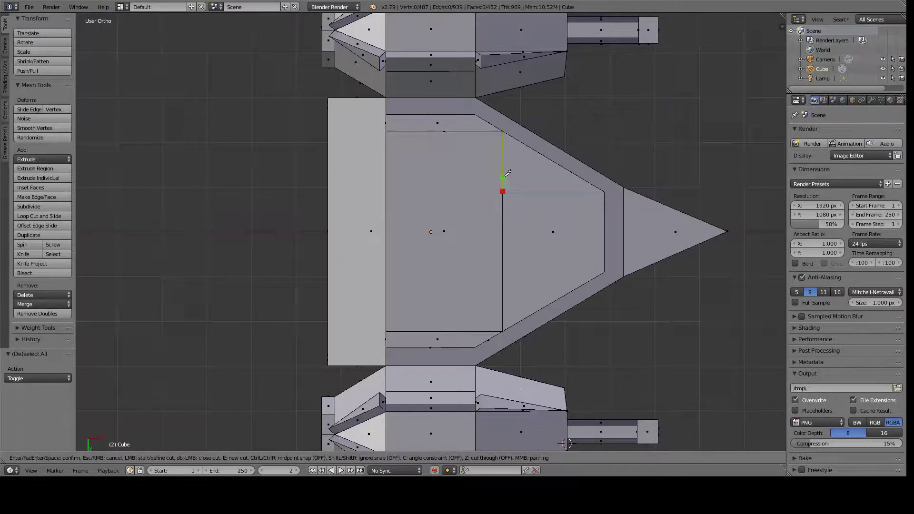
{"action": "left_click", "coordinate": [576, 285]}
{"action": "key", "text": "Return"}
{"action": "scroll", "coordinate": [476, 333], "scroll_direction": "up", "scroll_amount": 2}
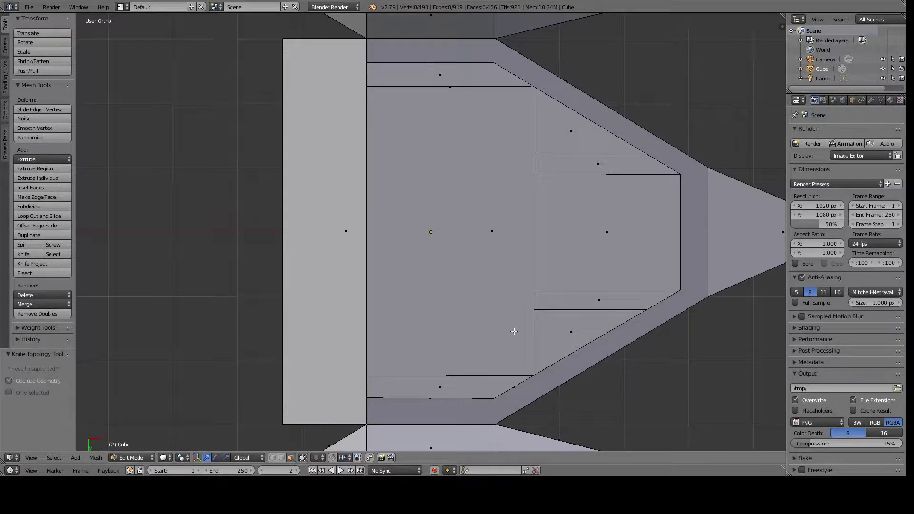
{"action": "key", "text": "a"}
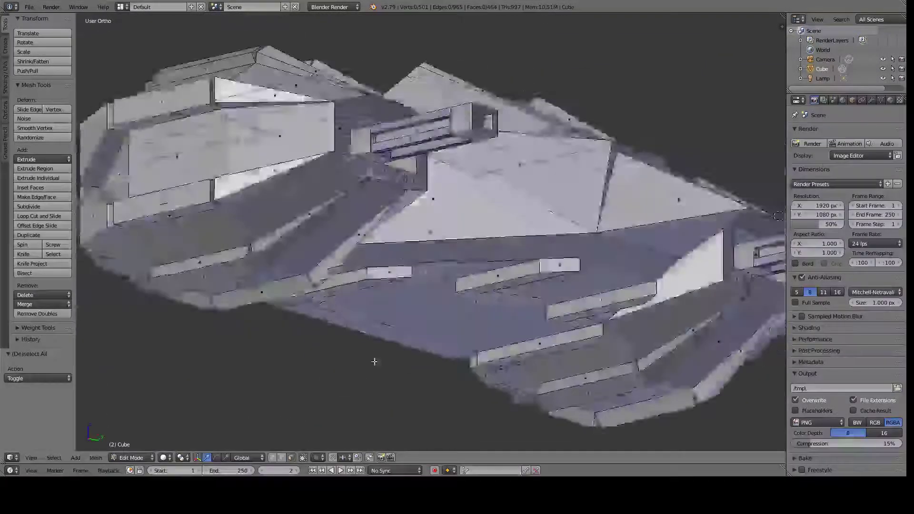
{"action": "mouse_move", "coordinate": [190, 286]}
{"action": "middle_mouse_down"}
{"action": "mouse_move", "coordinate": [324, 371]}
{"action": "mouse_move", "coordinate": [519, 382]}
{"action": "mouse_move", "coordinate": [119, 97]}
{"action": "middle_mouse_up"}
{"action": "scroll", "coordinate": [324, 370], "scroll_direction": "down", "scroll_amount": 2}
- Return to object mode and orbit the finished spaceship to view it from every side
{"action": "key", "text": "Tab"}
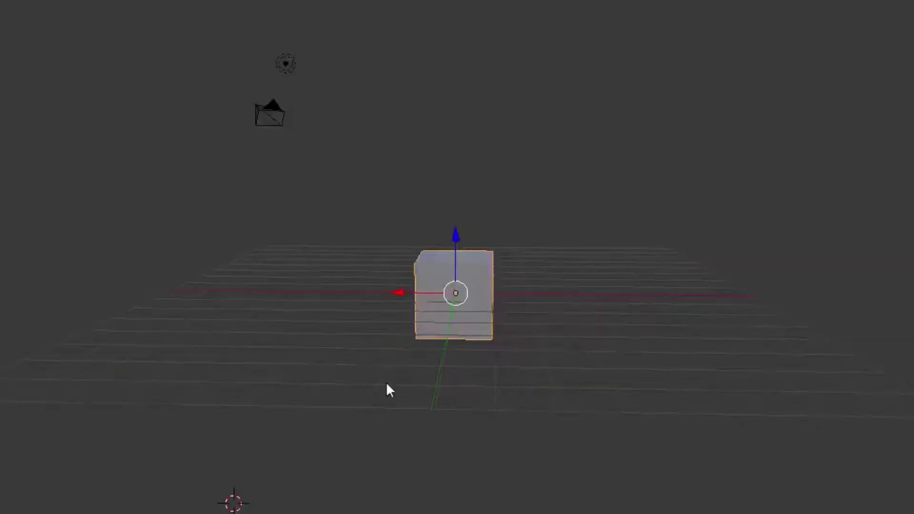
{"action": "middle_click_drag", "start_coordinate": [387, 387], "coordinate": [438, 399]}
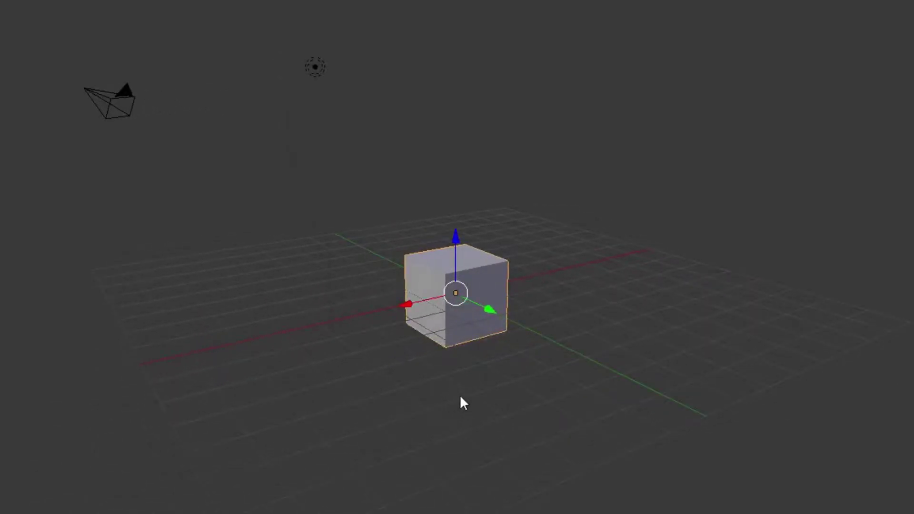
{"action": "middle_click_drag", "start_coordinate": [513, 395], "coordinate": [760, 403]}
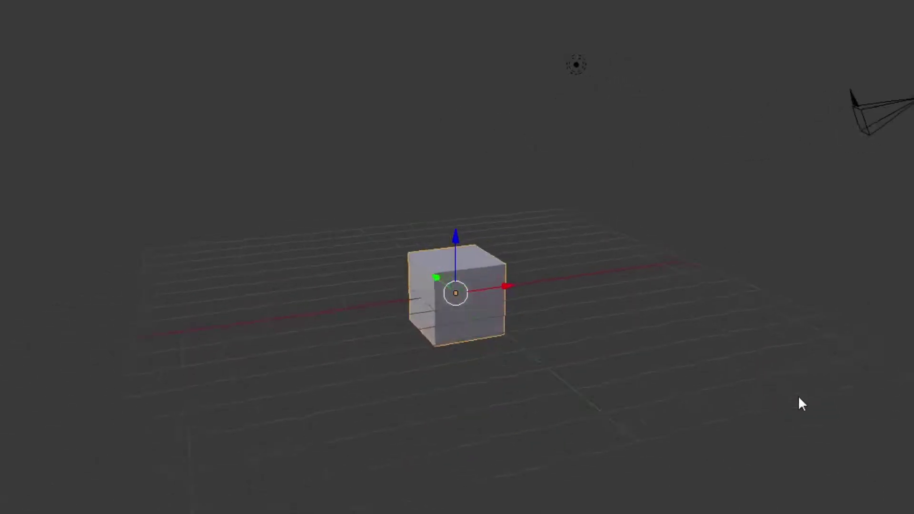
{"action": "middle_click_drag", "start_coordinate": [817, 396], "coordinate": [912, 381]}
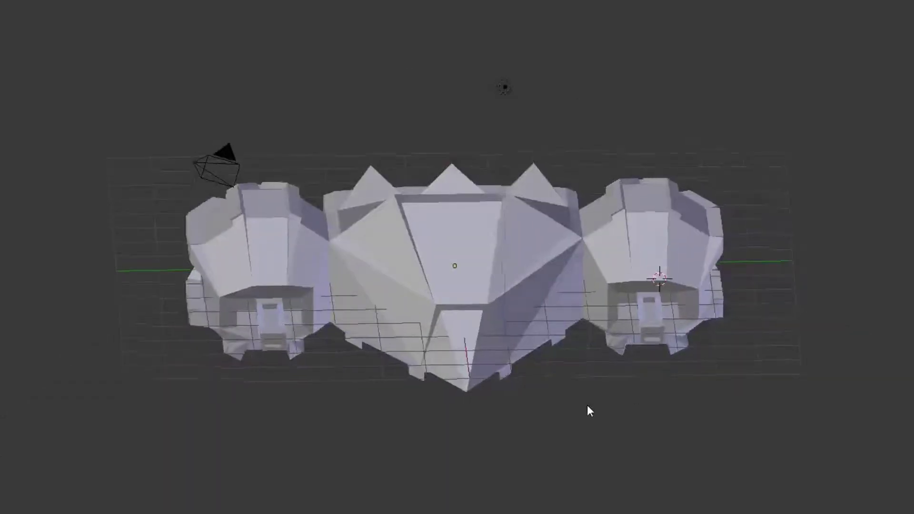
{"action": "middle_click_drag", "start_coordinate": [587, 404], "coordinate": [816, 413]}
{"action": "mouse_move", "coordinate": [493, 358]}
{"action": "middle_mouse_down"}
{"action": "mouse_move", "coordinate": [474, 362]}
{"action": "mouse_move", "coordinate": [523, 370]}
{"action": "mouse_move", "coordinate": [850, 350]}
{"action": "middle_mouse_up"}
{"action": "middle_click_drag", "start_coordinate": [483, 329], "coordinate": [755, 337]}
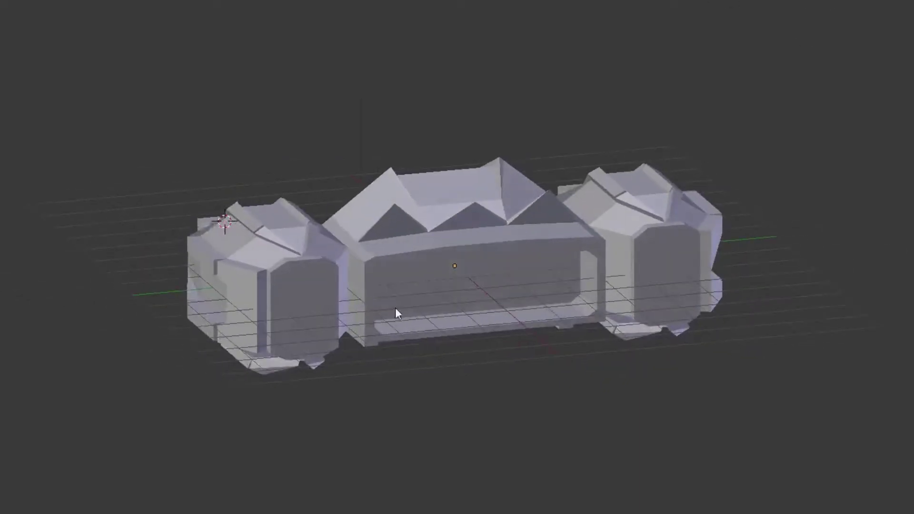
{"action": "middle_click_drag", "start_coordinate": [398, 312], "coordinate": [461, 314]}
{"action": "middle_click_drag", "start_coordinate": [488, 309], "coordinate": [612, 299]}
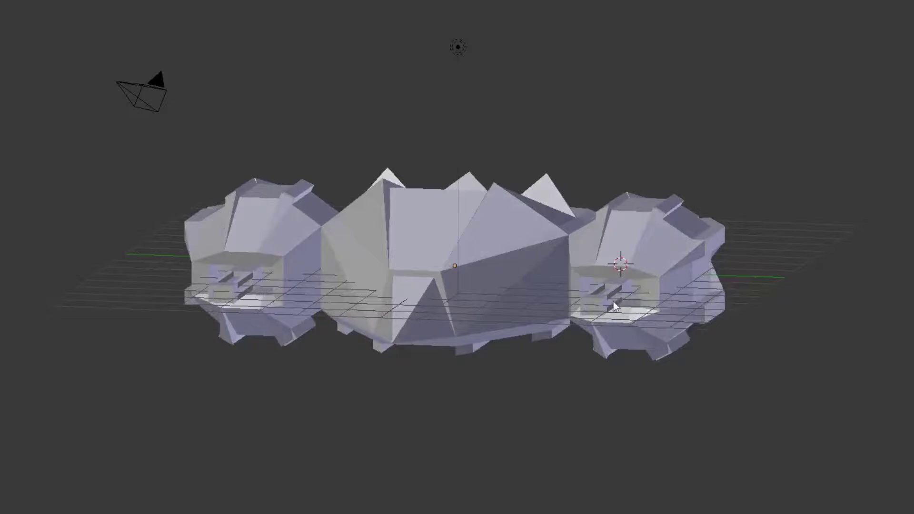